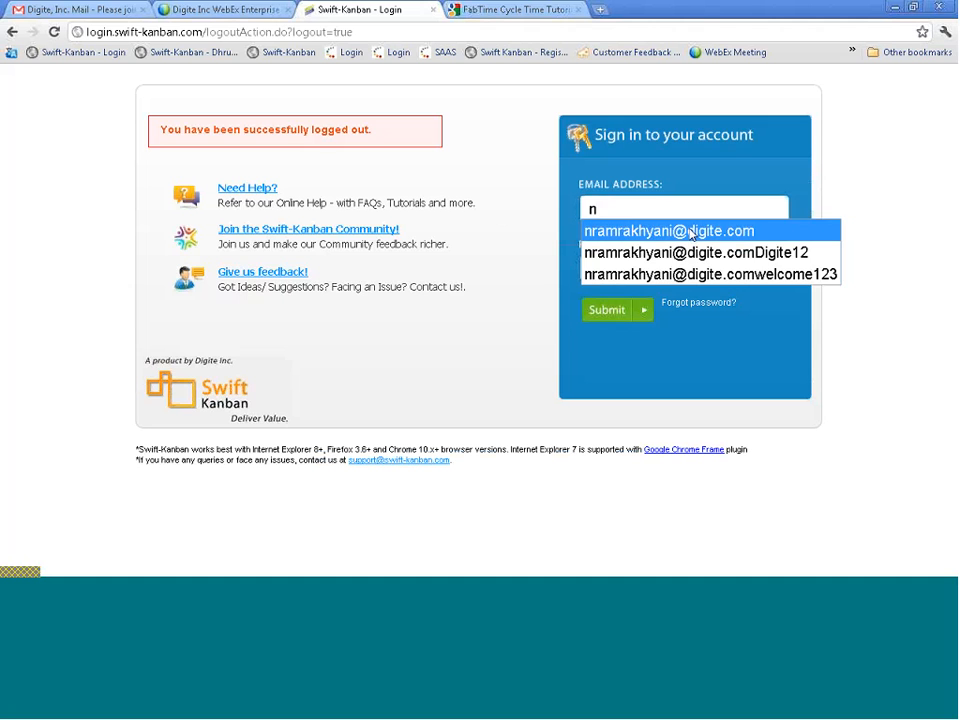
# Sign in to the account with the saved e-mail address and the account password.
pyautogui.click(689, 230)
pyautogui.click(667, 265)
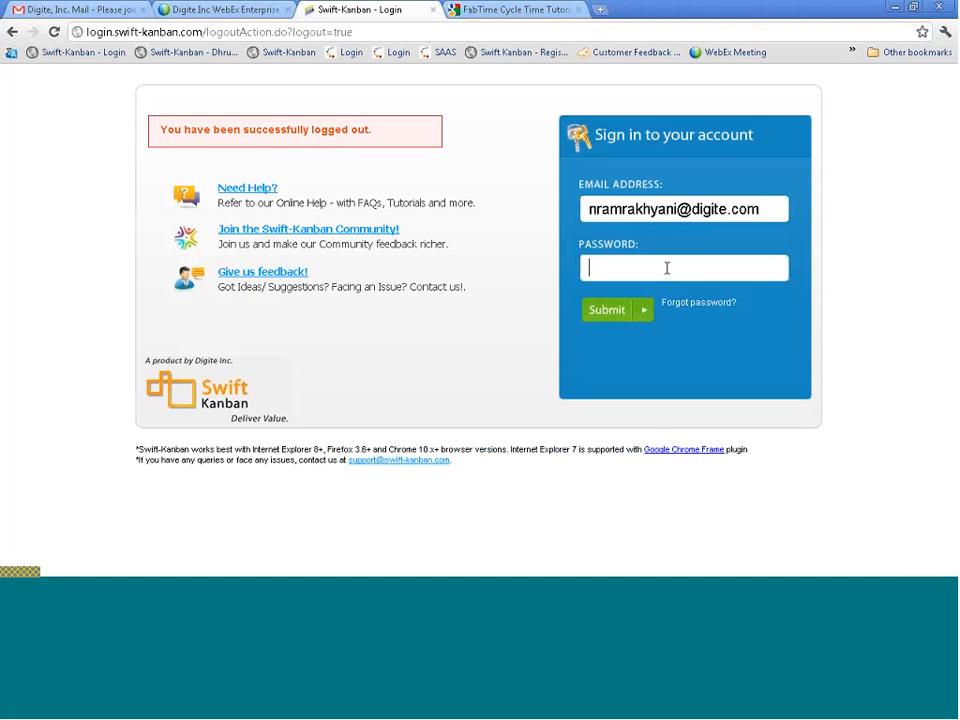
pyautogui.write('**********')
pyautogui.press('Return')
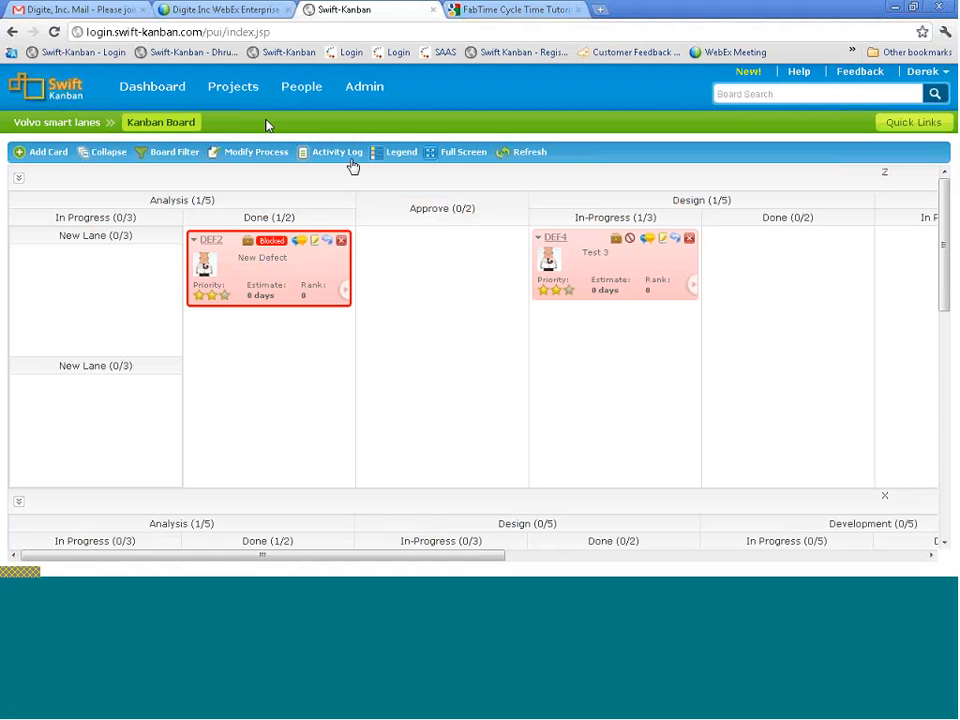
# Open the Kanban board of the Swift-Kanban Demo project from the project list.
pyautogui.click(236, 104)
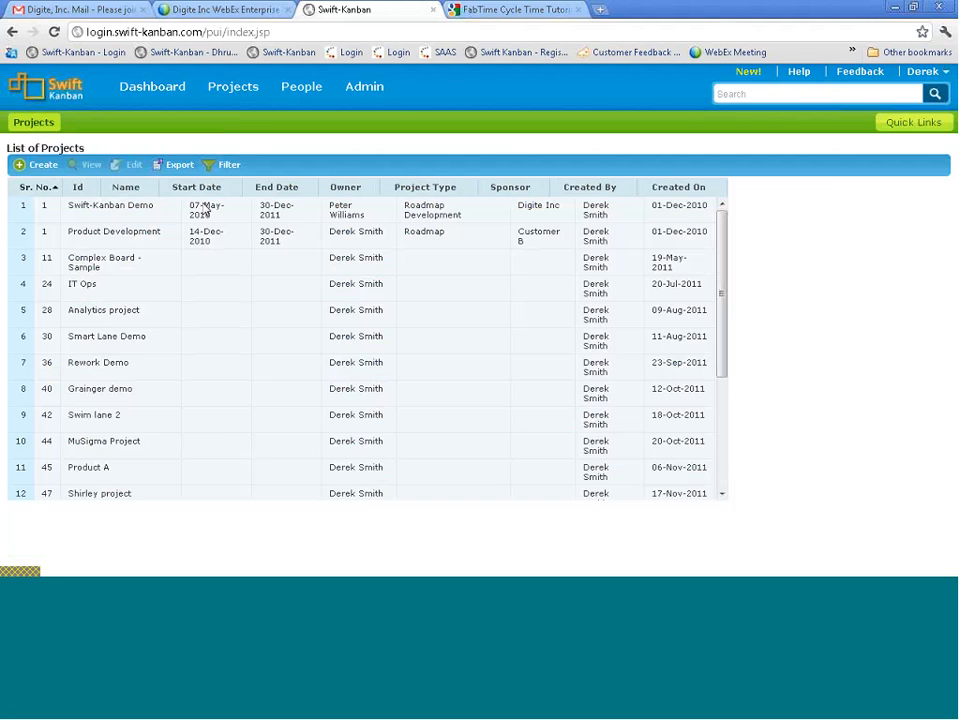
pyautogui.click(196, 215)
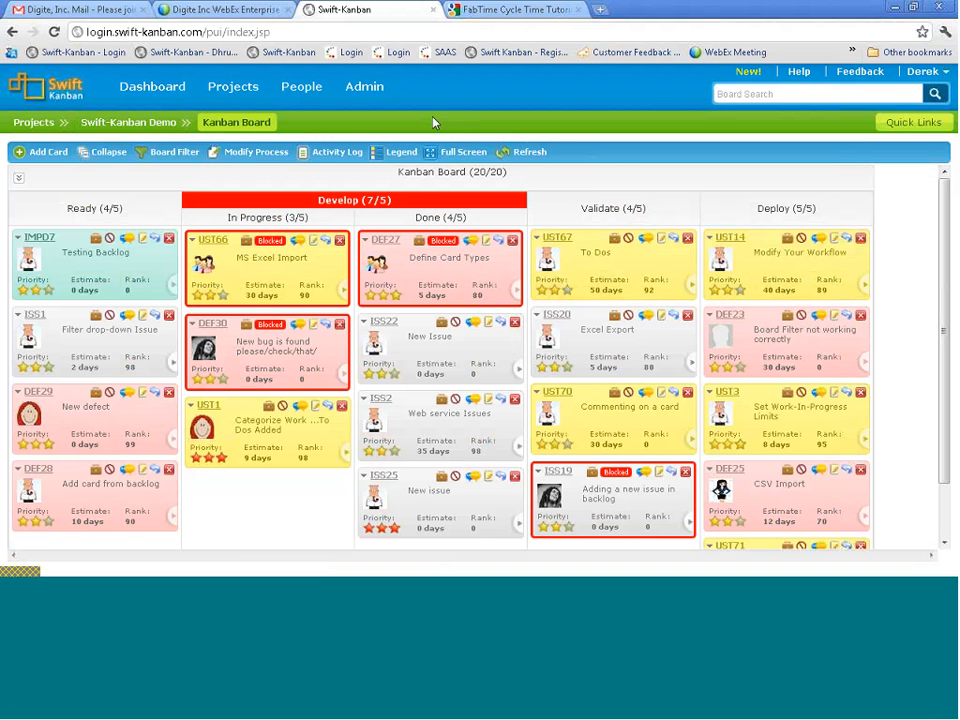
# Check the available administration options and view the list of people.
pyautogui.click(377, 95)
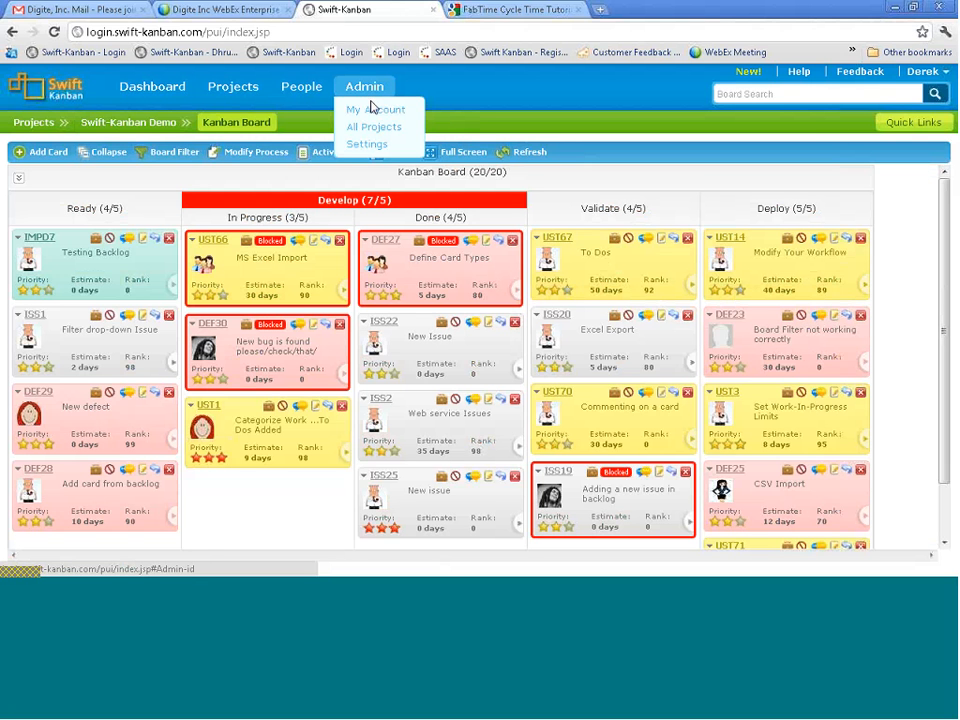
pyautogui.click(296, 97)
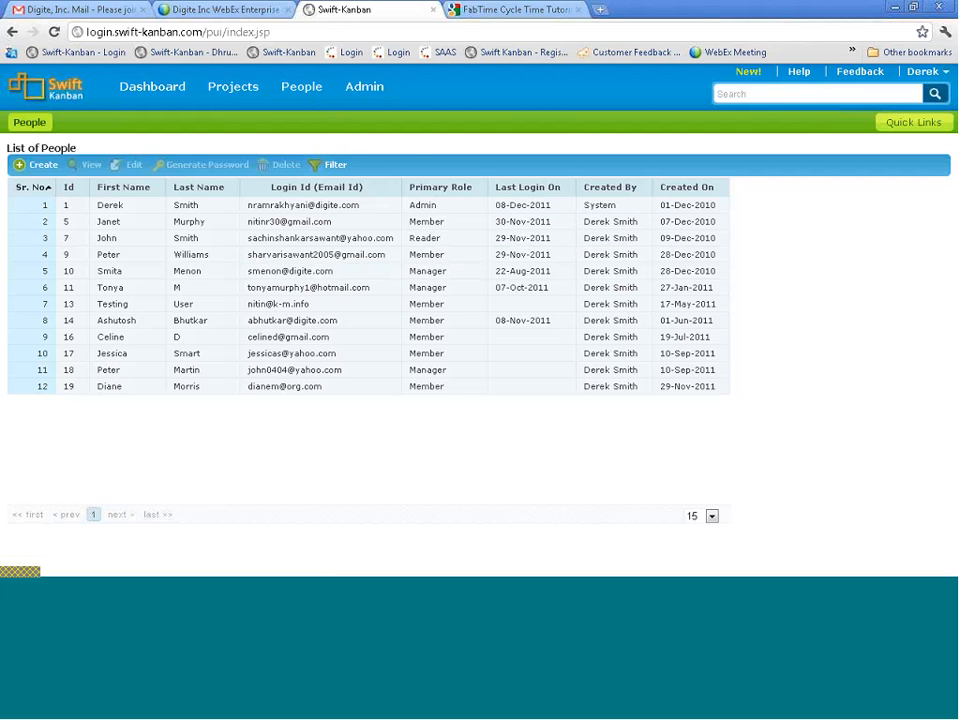
# Display the card types in the administration settings and view the form for creating a new card type, leaving it without entries.
pyautogui.click(359, 87)
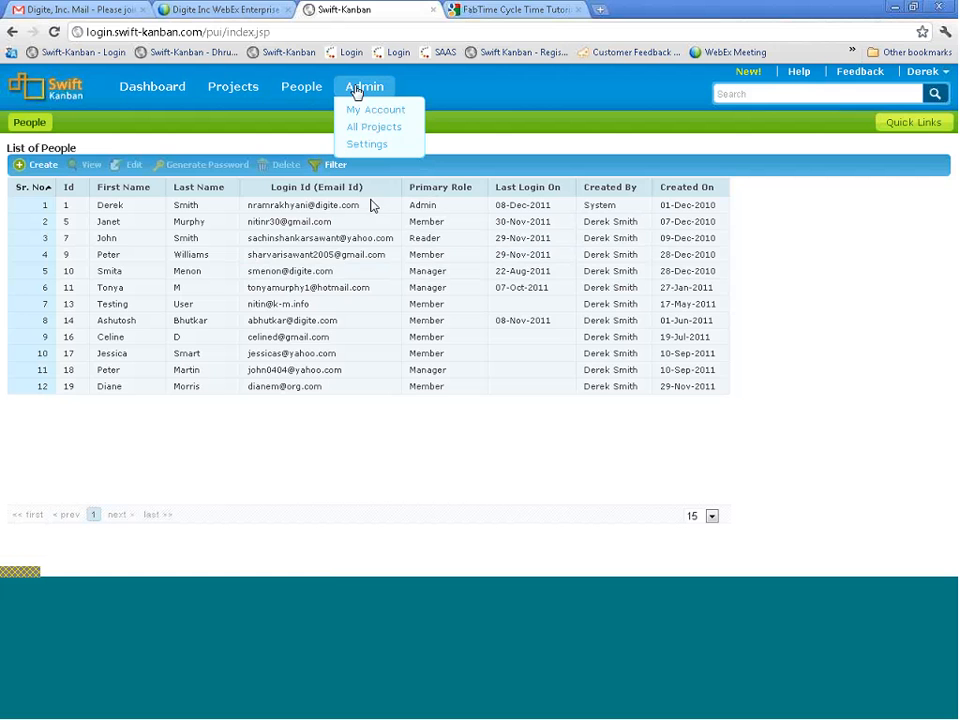
pyautogui.click(369, 146)
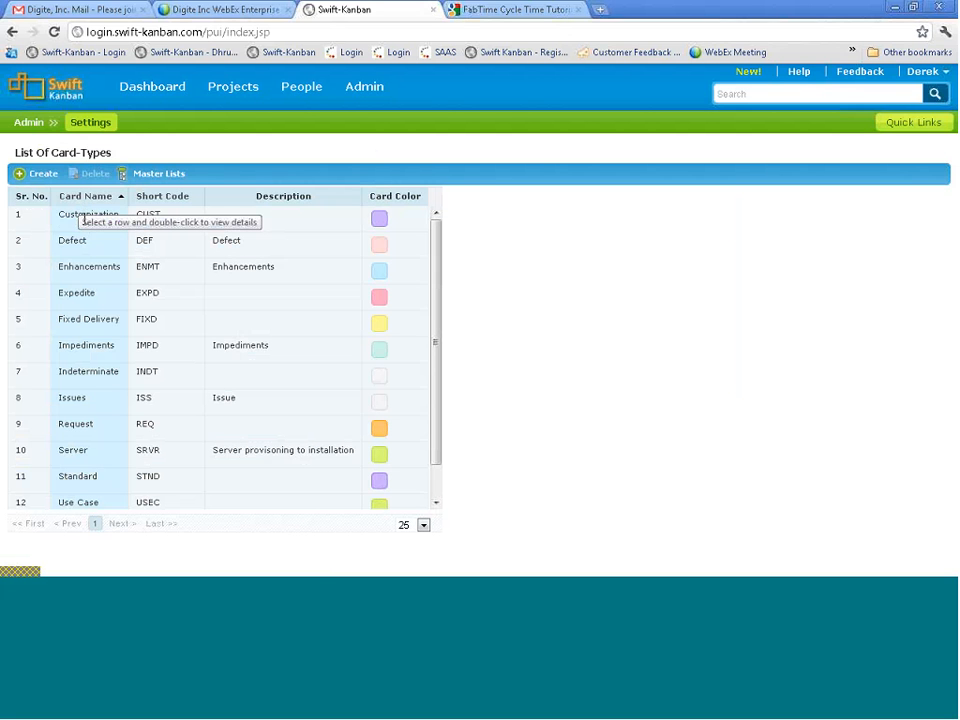
pyautogui.click(38, 175)
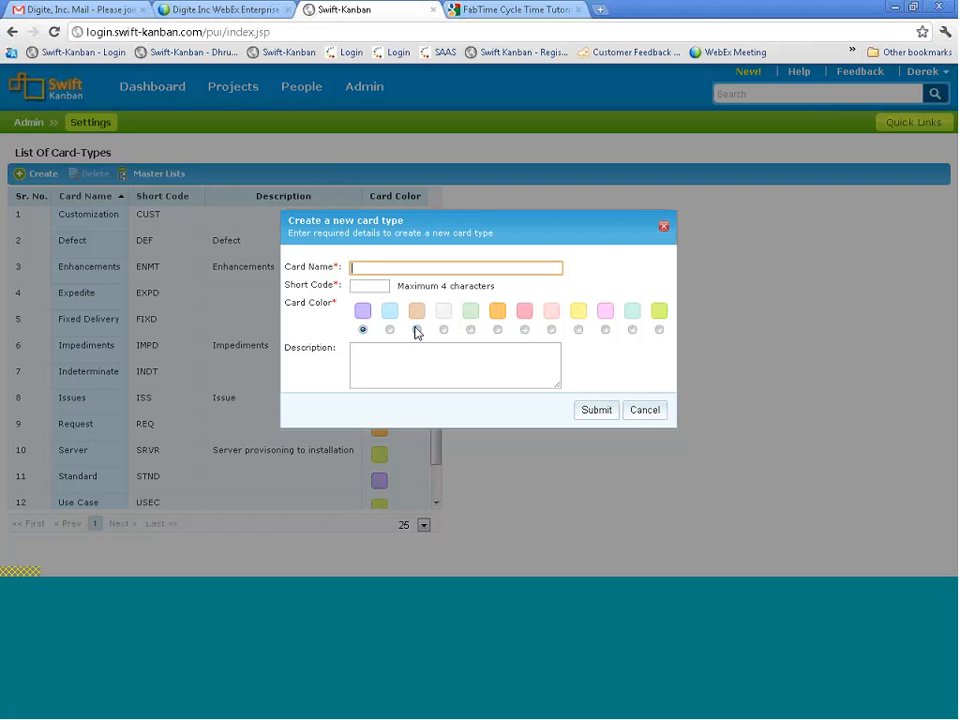
pyautogui.click(643, 411)
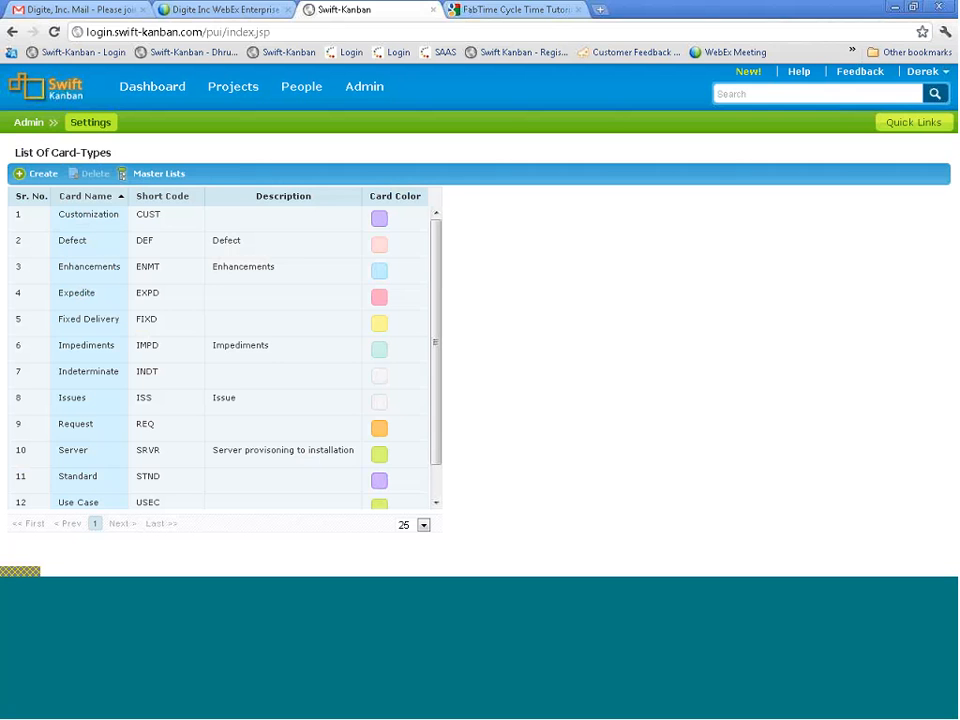
# Insert a row below Description in the Defect card form, add a Single-Line Text field there and check its field type options.
pyautogui.doubleClick(69, 240)
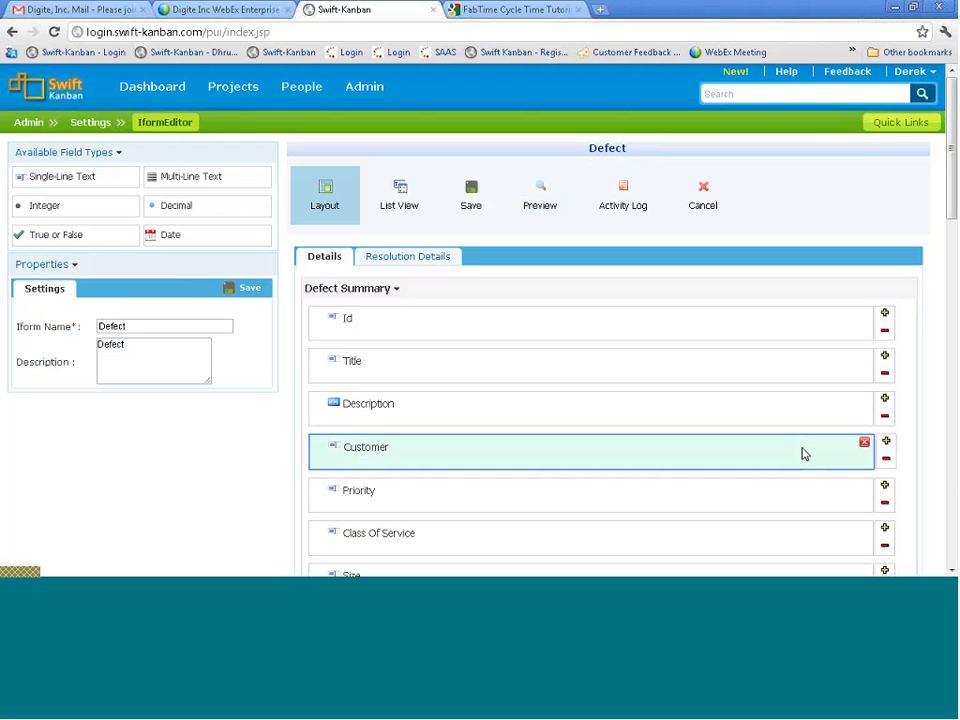
pyautogui.click(885, 400)
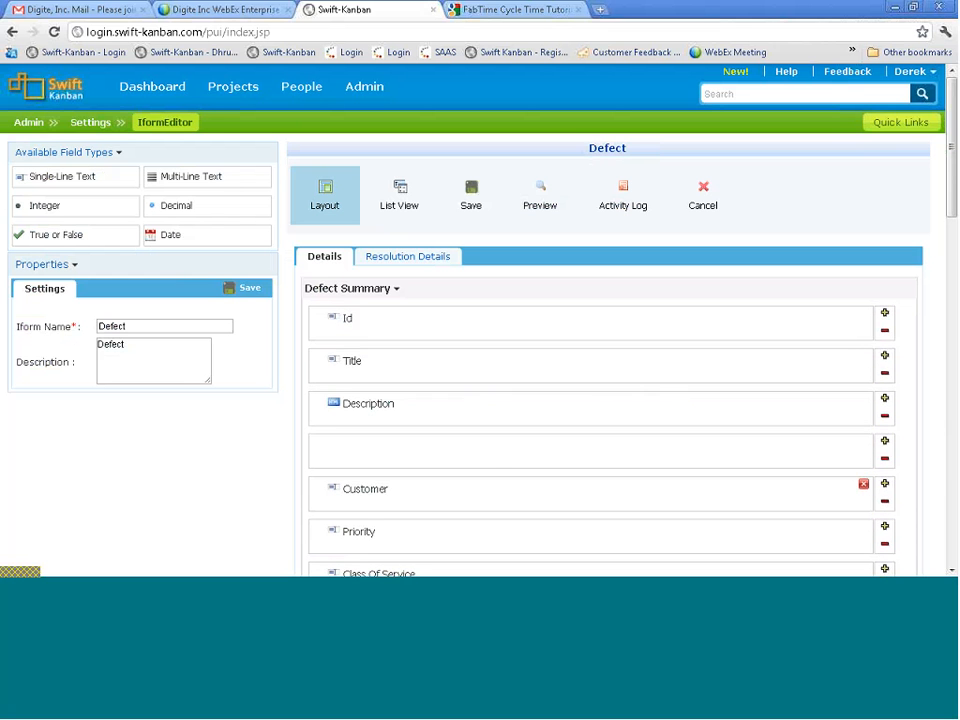
pyautogui.moveTo(22, 176); pyautogui.dragTo(381, 441)
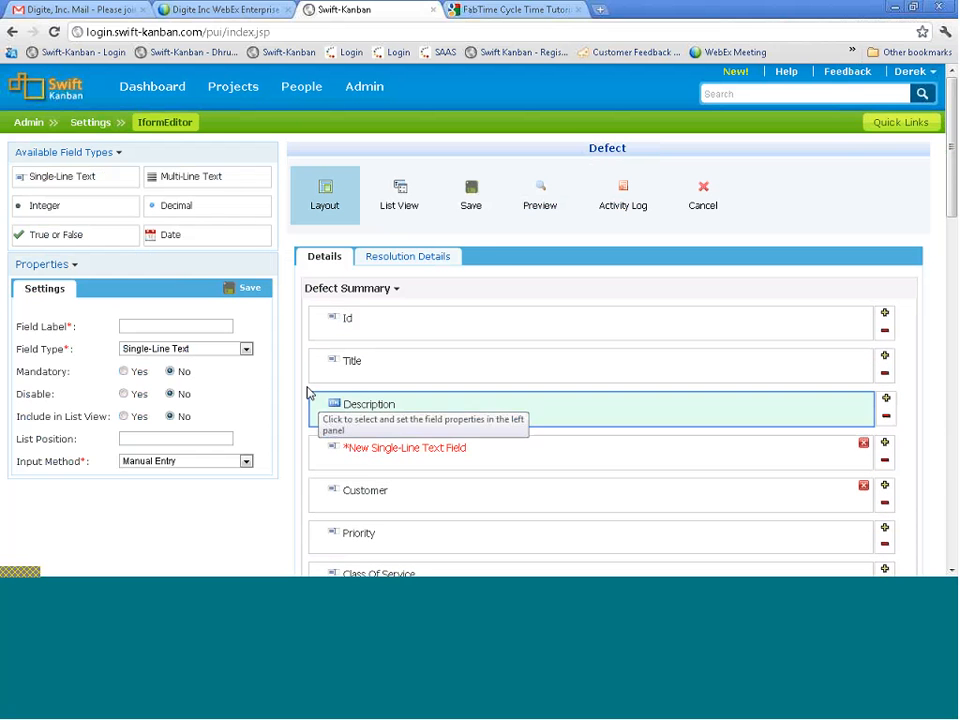
pyautogui.click(187, 327)
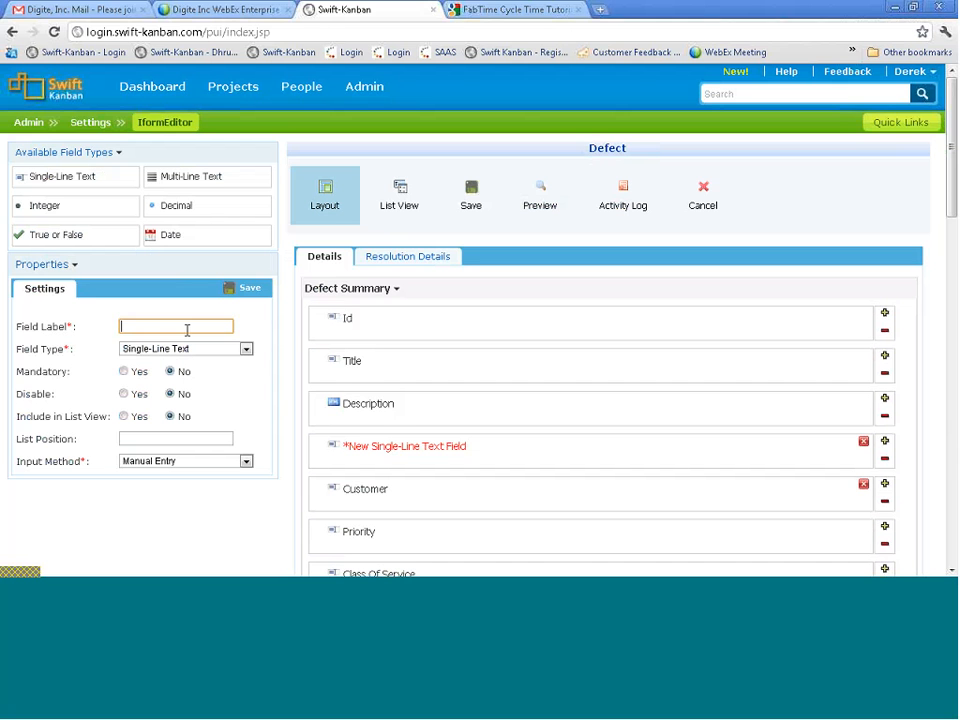
pyautogui.click(186, 348)
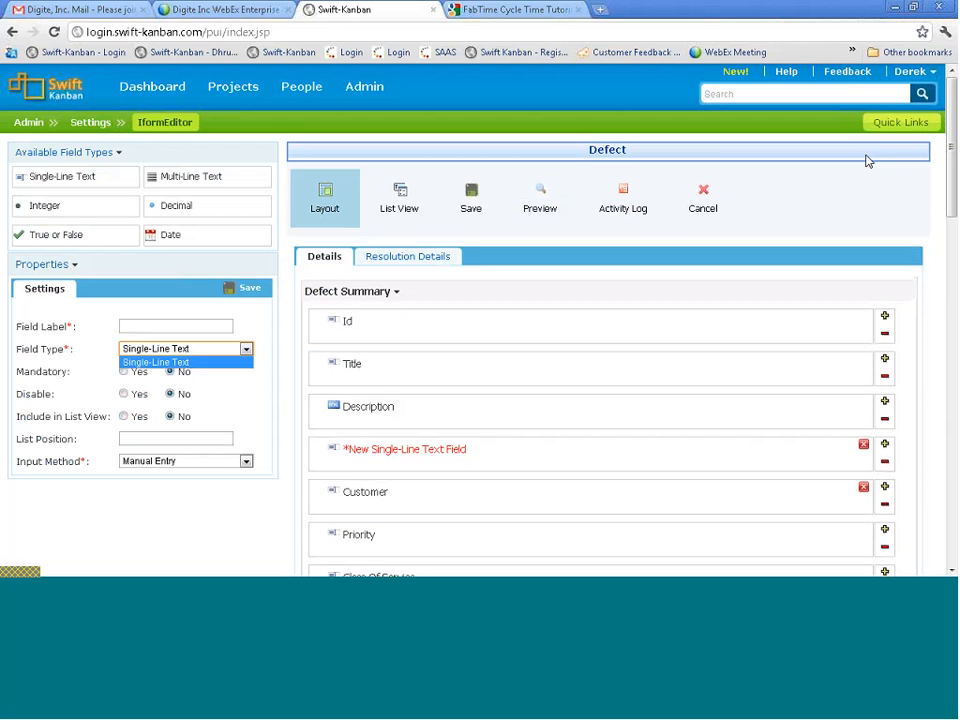
# Open the Swift-Kanban Demo Kanban board through the recent projects in Quick Links and close the Quick Links.
pyautogui.click(884, 123)
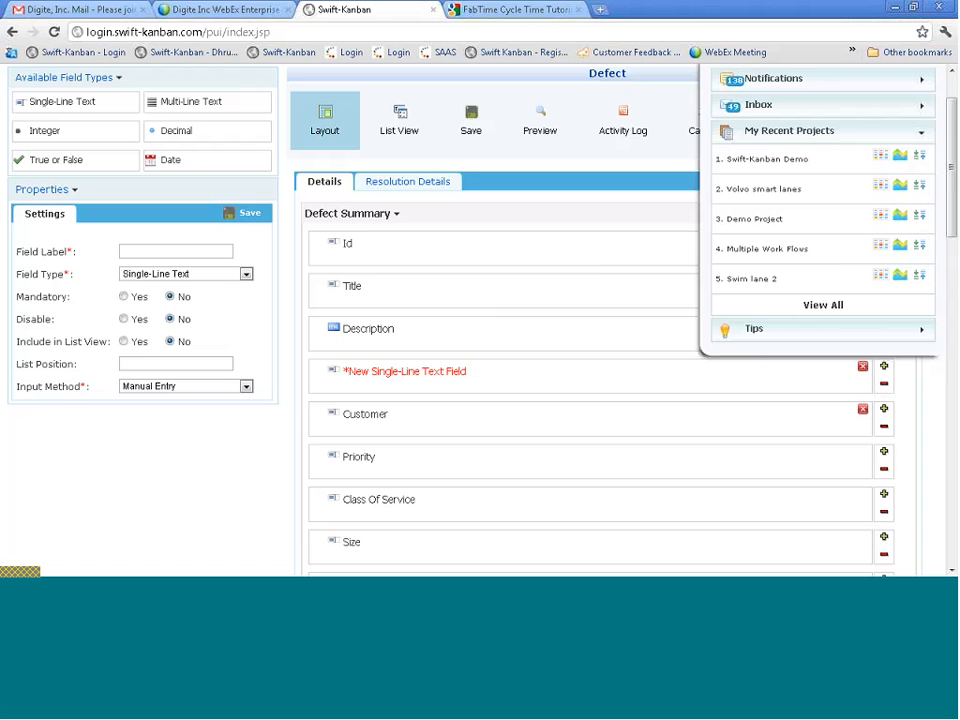
pyautogui.click(881, 160)
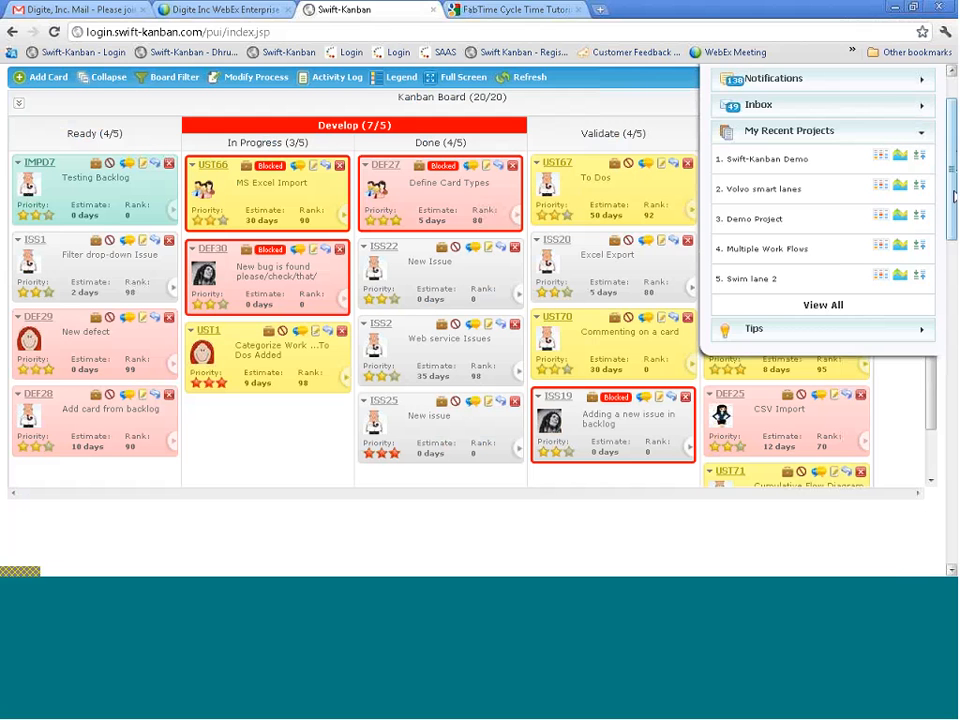
pyautogui.moveTo(951, 147); pyautogui.dragTo(950, 122)
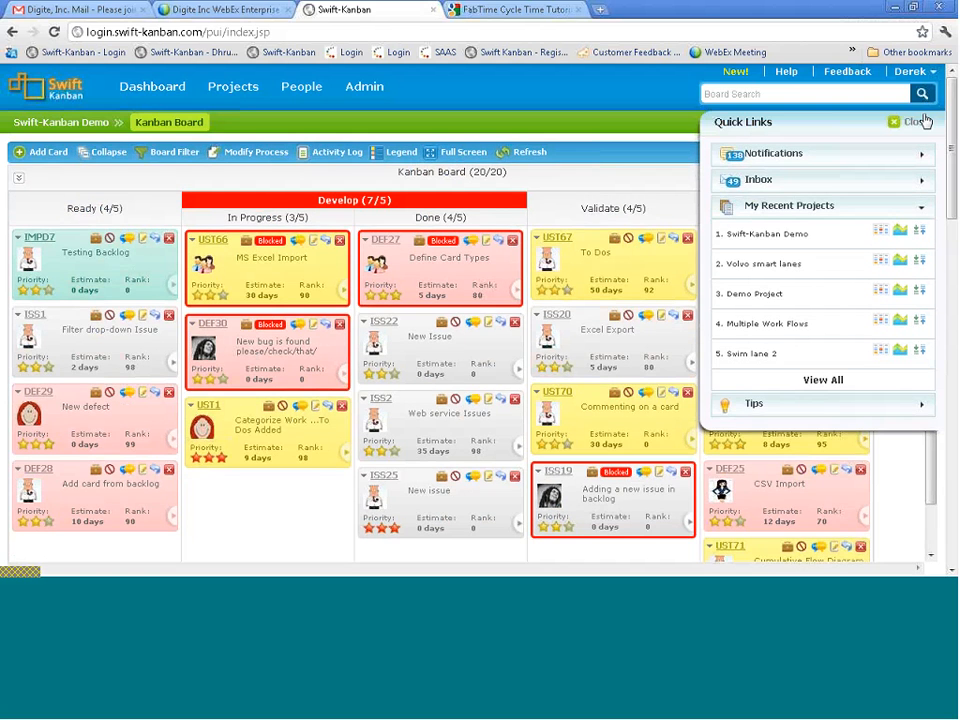
pyautogui.click(922, 121)
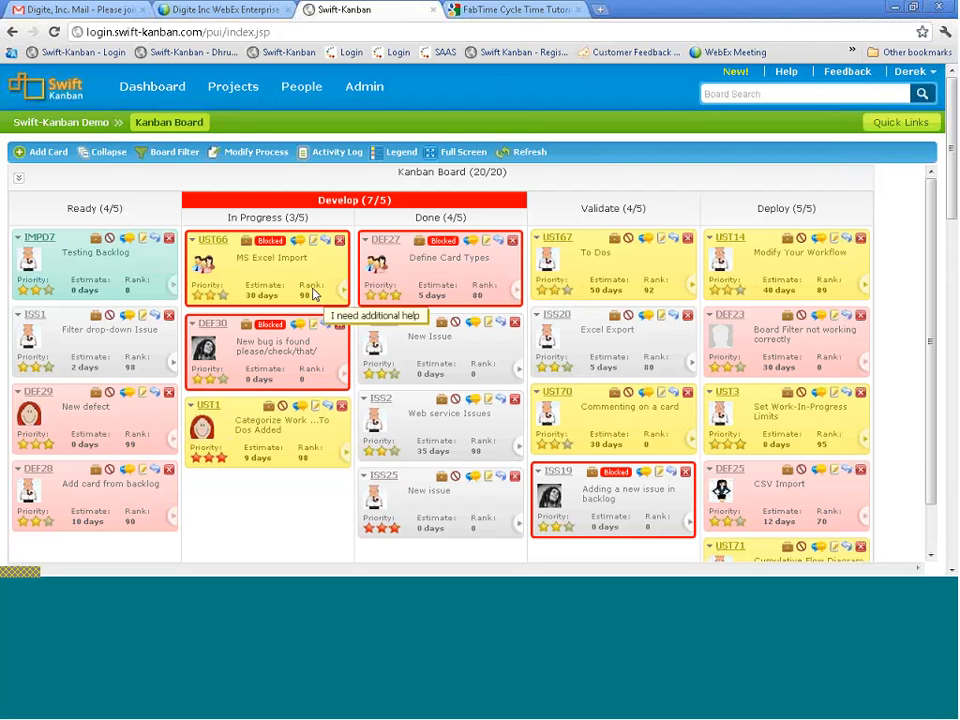
# Collapse all cards on the Kanban board and expand them again.
pyautogui.click(113, 165)
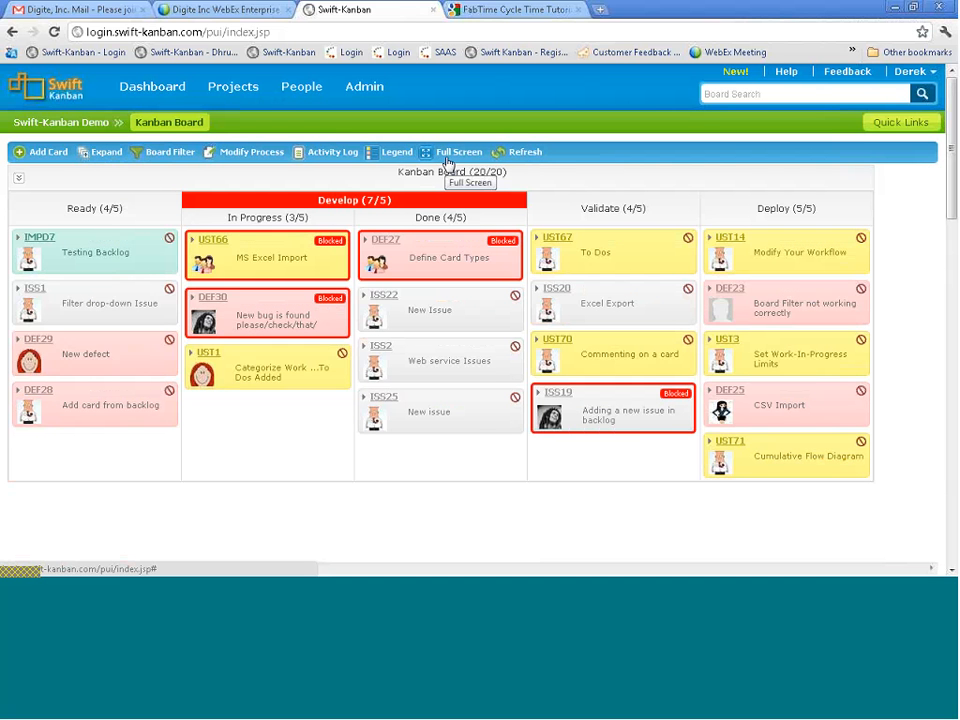
pyautogui.click(106, 165)
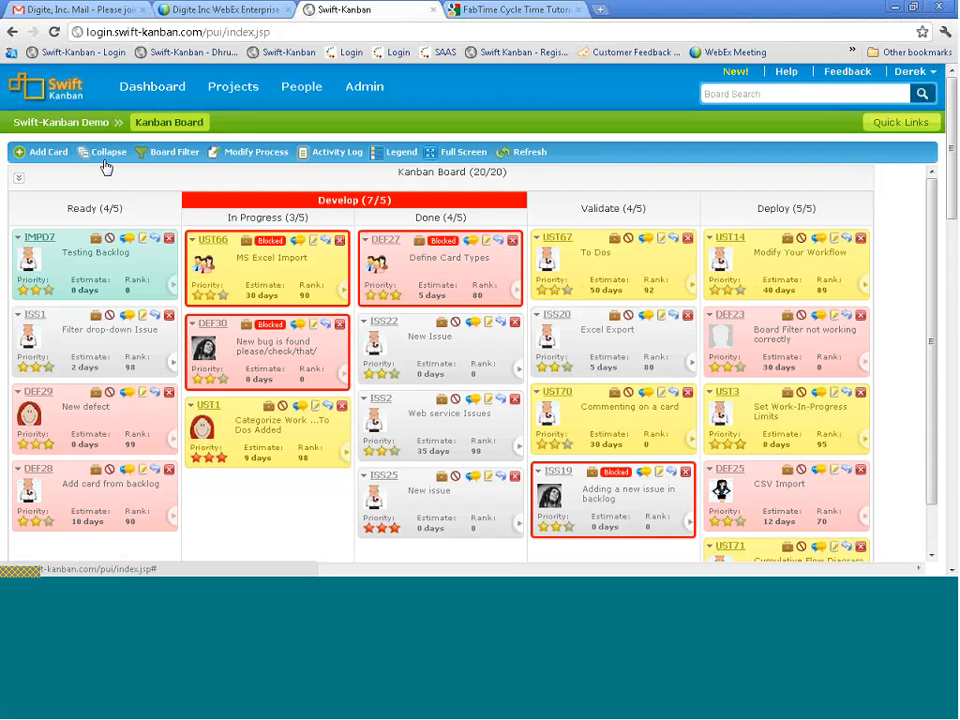
# Filter the board to Critical and High priority cards assigned to the signed-in user.
pyautogui.click(170, 160)
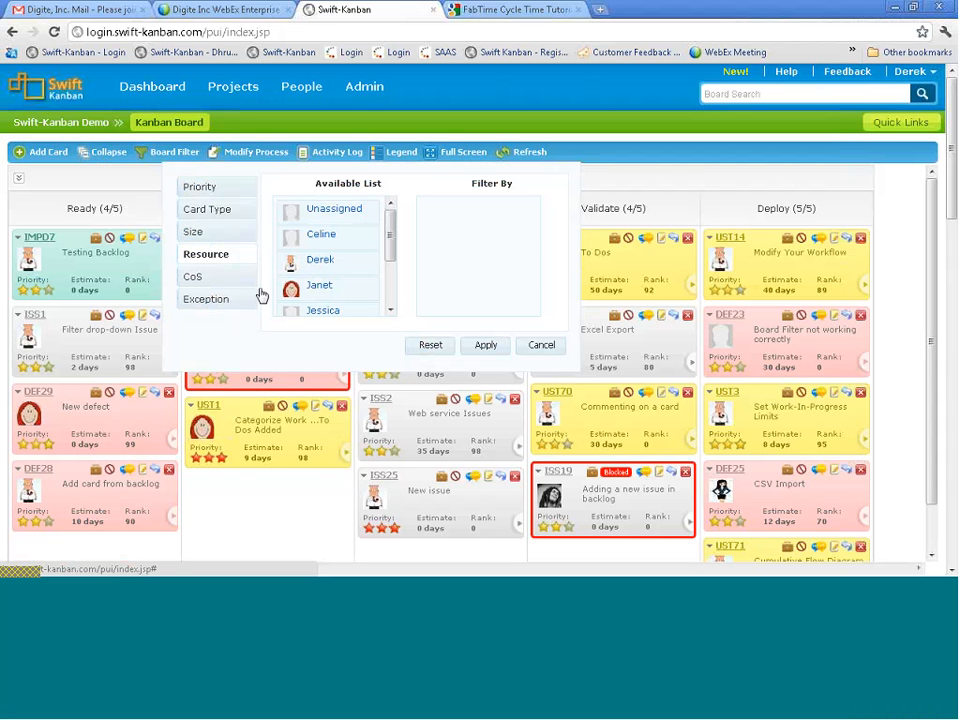
pyautogui.moveTo(318, 259); pyautogui.dragTo(468, 222)
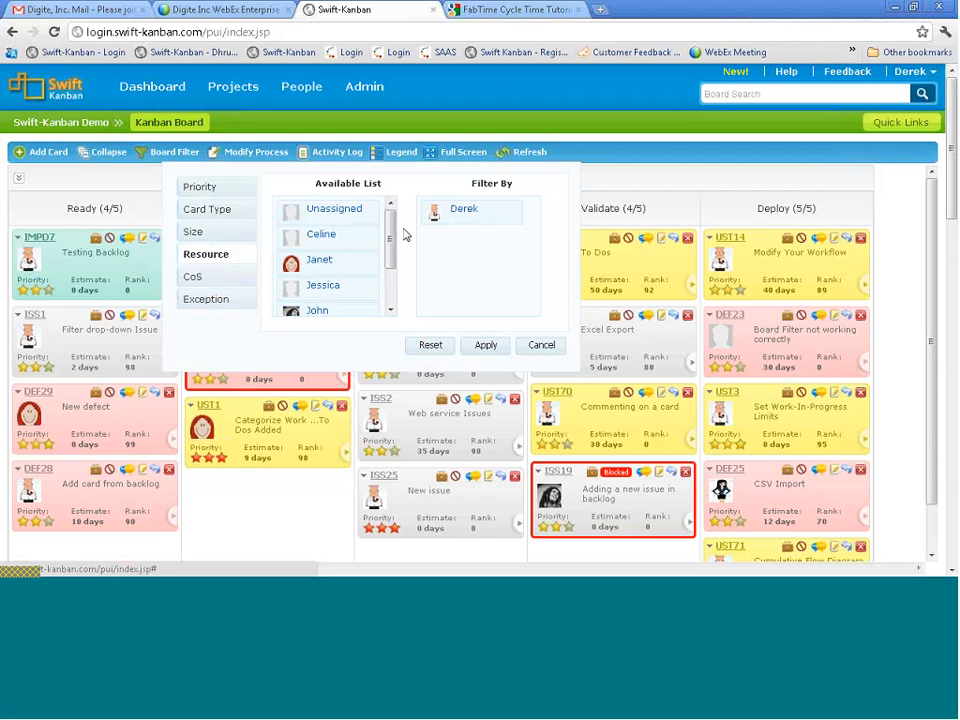
pyautogui.click(216, 186)
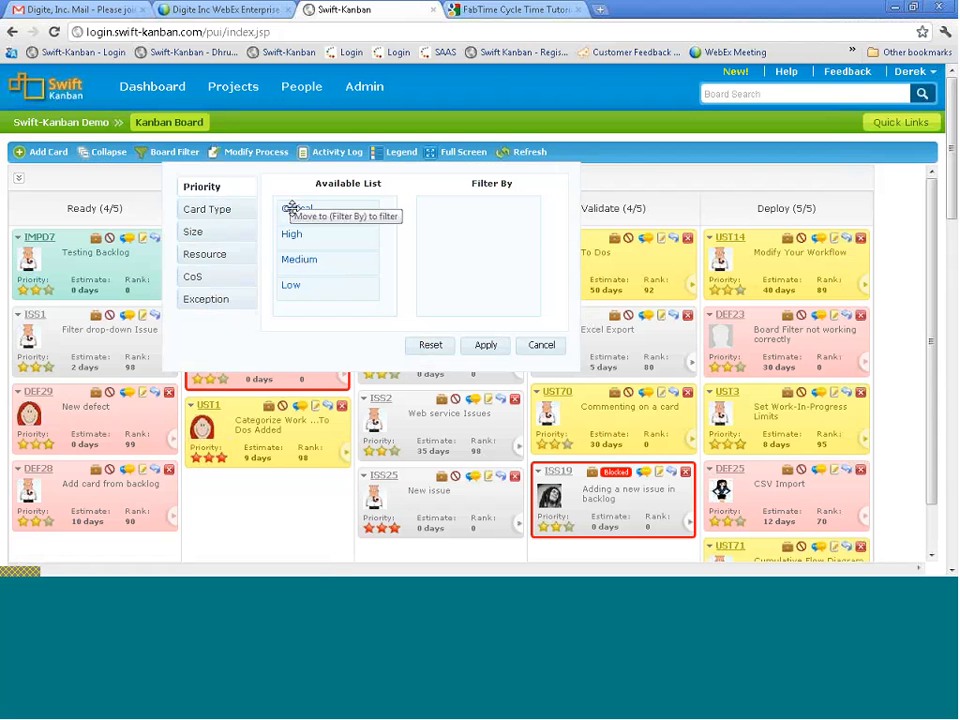
pyautogui.moveTo(291, 208); pyautogui.dragTo(450, 212)
pyautogui.moveTo(311, 216); pyautogui.dragTo(430, 230)
pyautogui.click(478, 346)
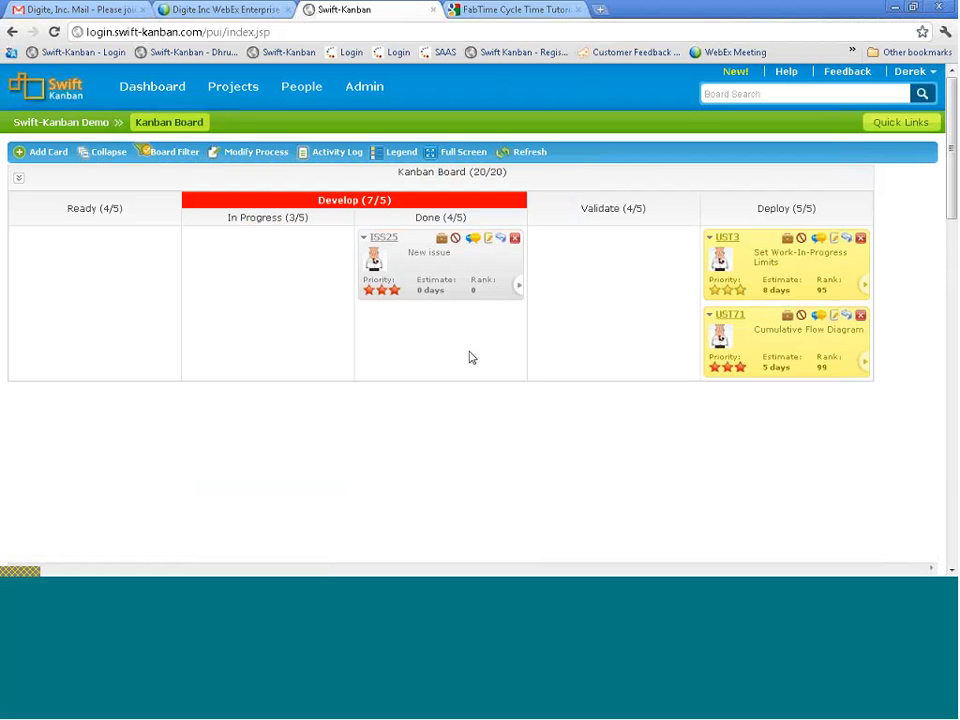
# Reset the board filter so that all cards are included.
pyautogui.click(178, 152)
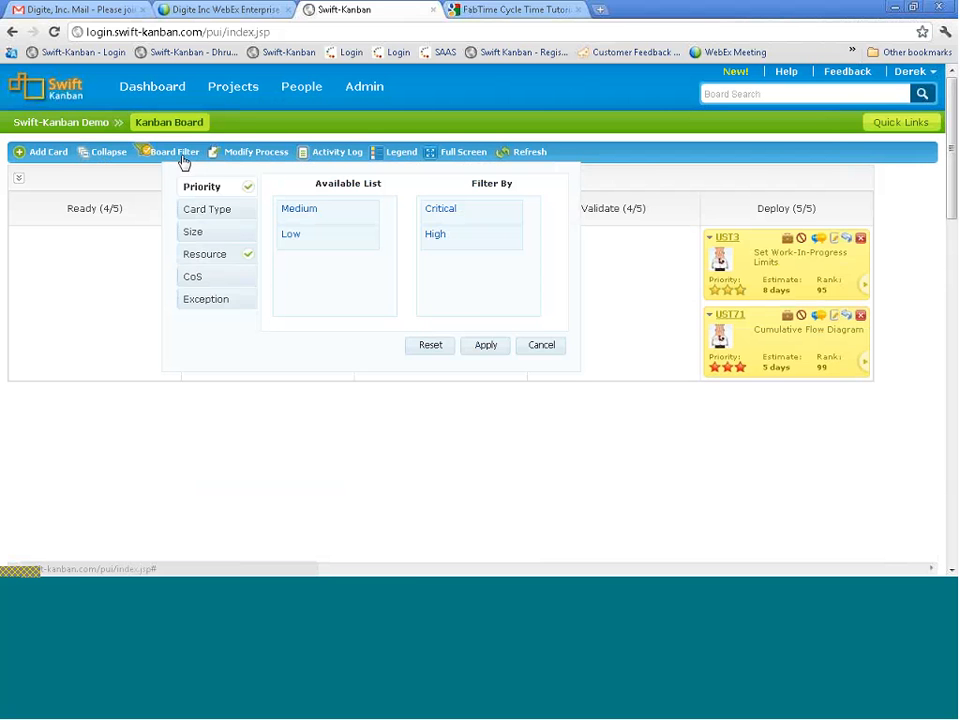
pyautogui.click(431, 346)
pyautogui.click(484, 346)
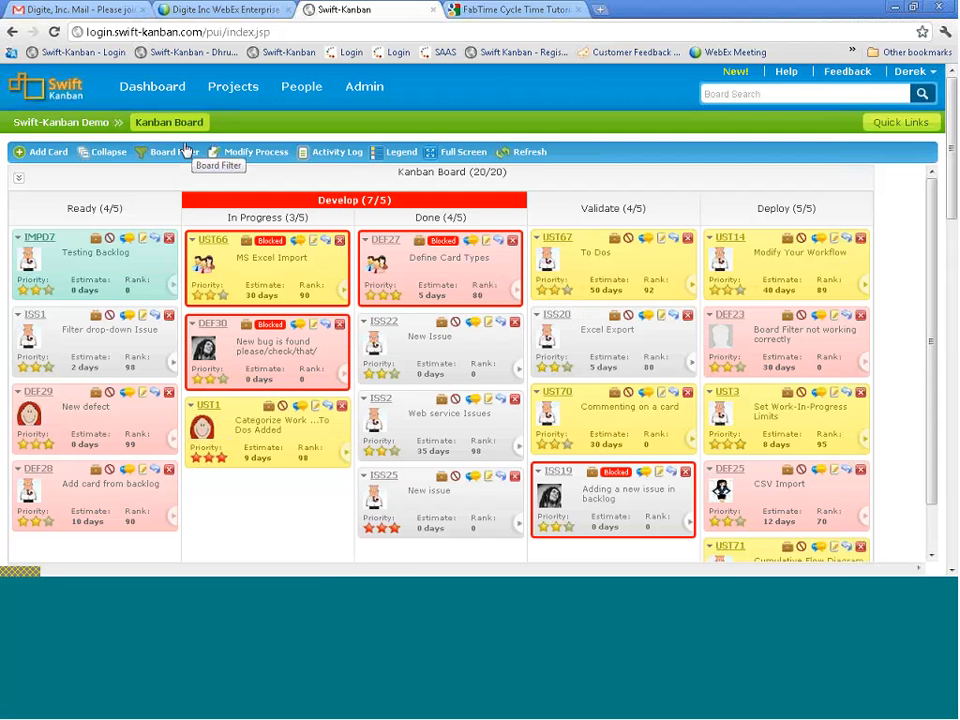
# Filter the board by the Overdue exception, then review the filter settings and close them without changes.
pyautogui.click(184, 154)
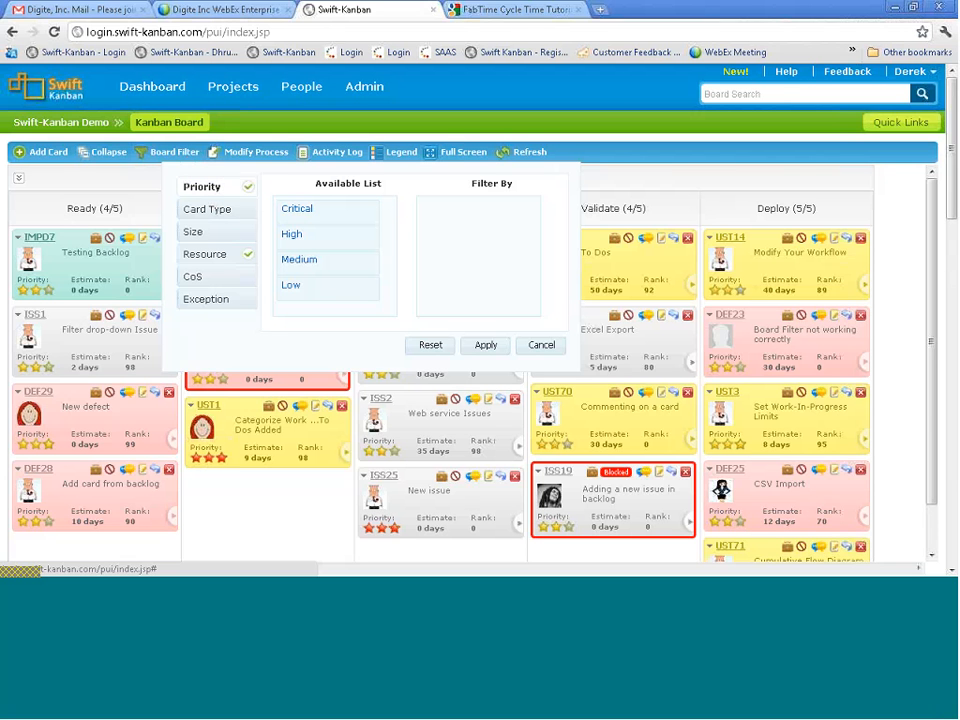
pyautogui.click(222, 302)
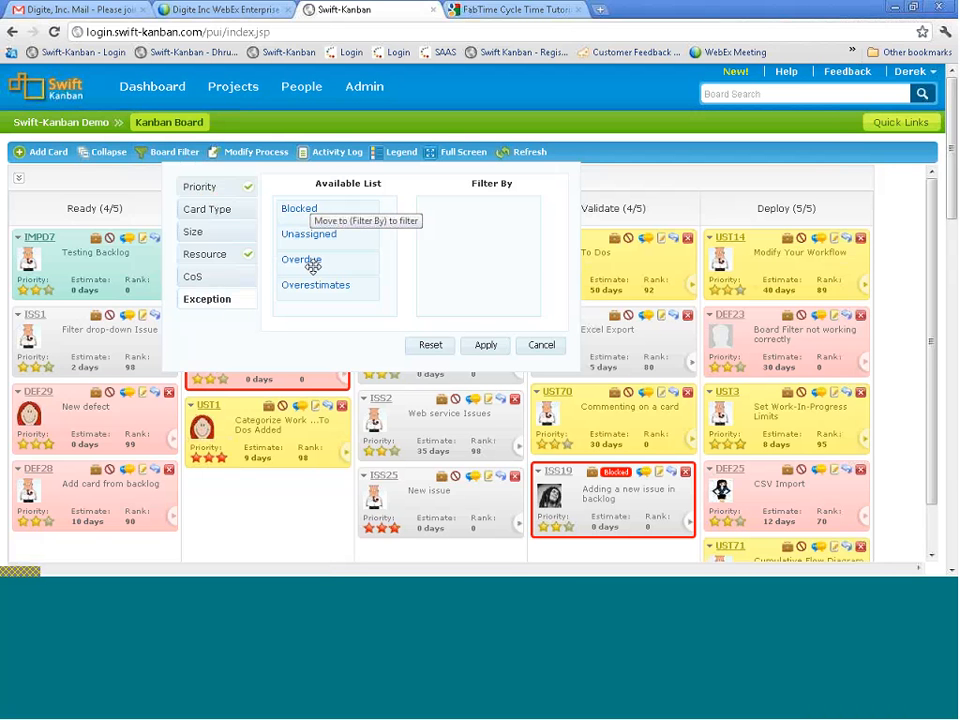
pyautogui.moveTo(313, 265); pyautogui.dragTo(456, 238)
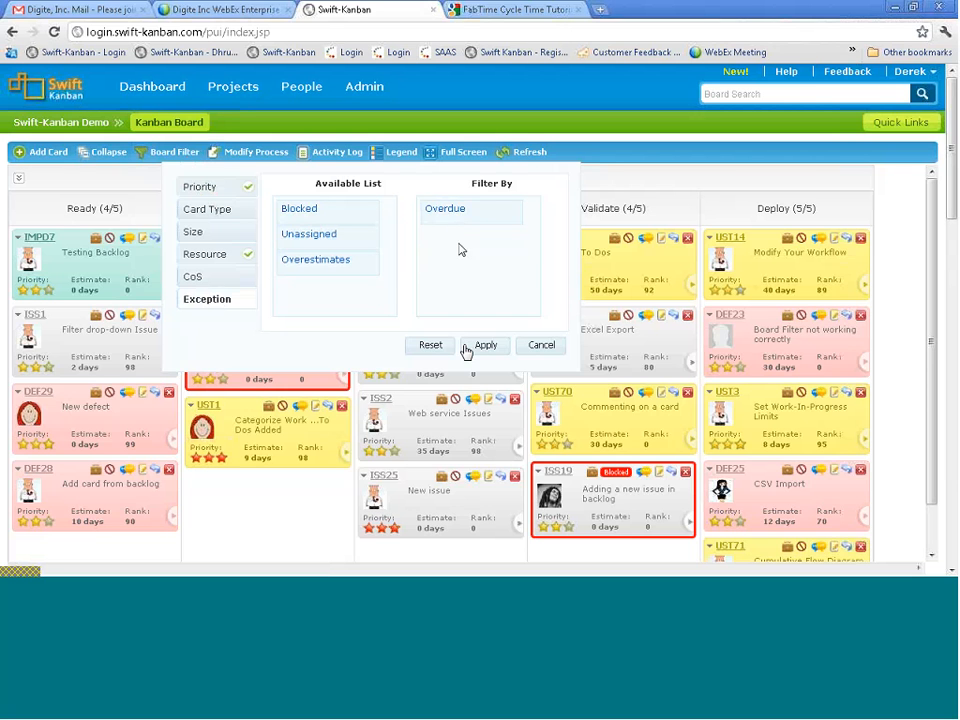
pyautogui.click(470, 349)
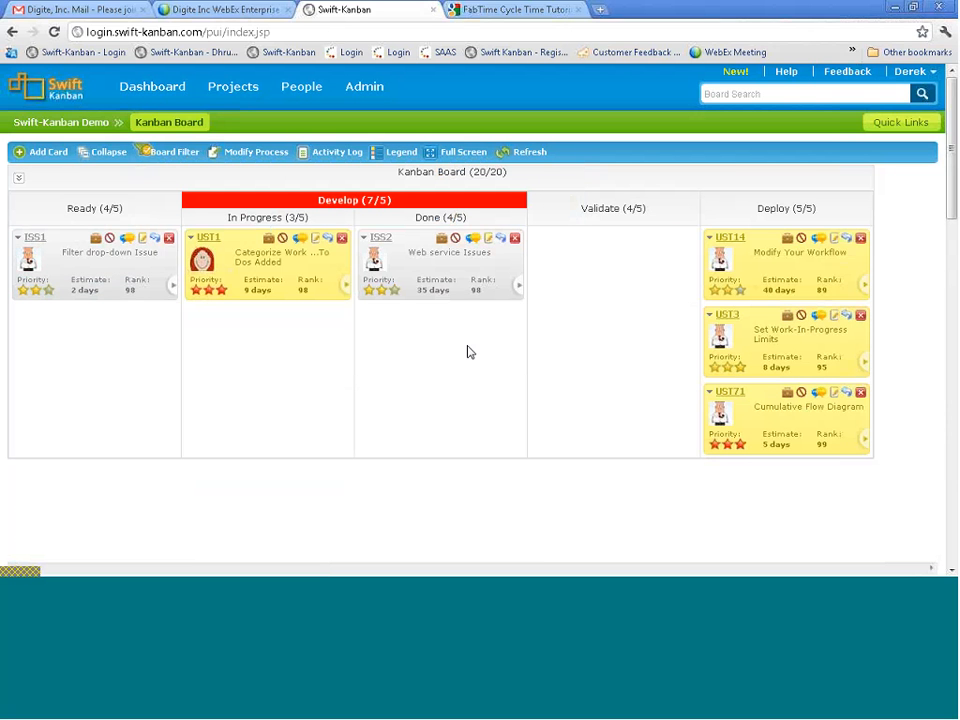
pyautogui.click(174, 153)
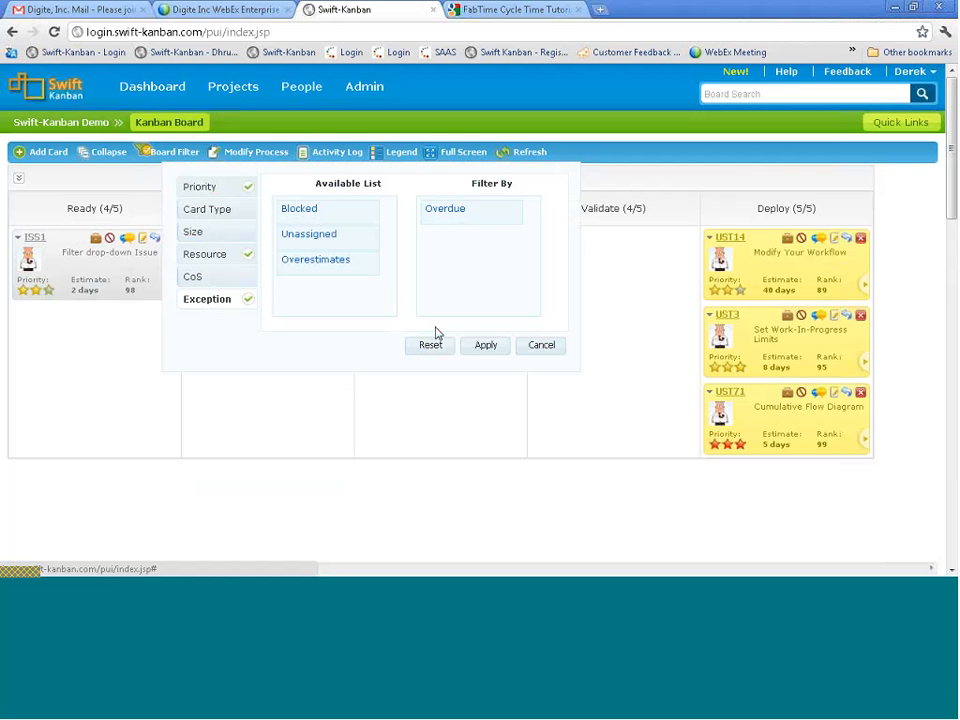
pyautogui.click(541, 346)
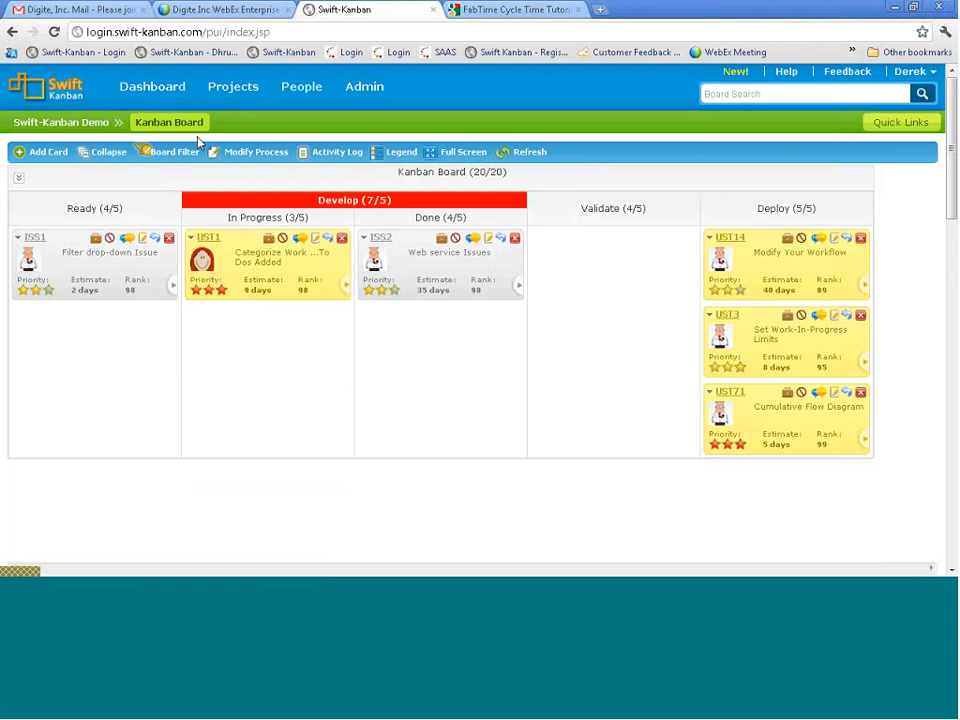
# Create a new project named Demo Board.
pyautogui.click(230, 89)
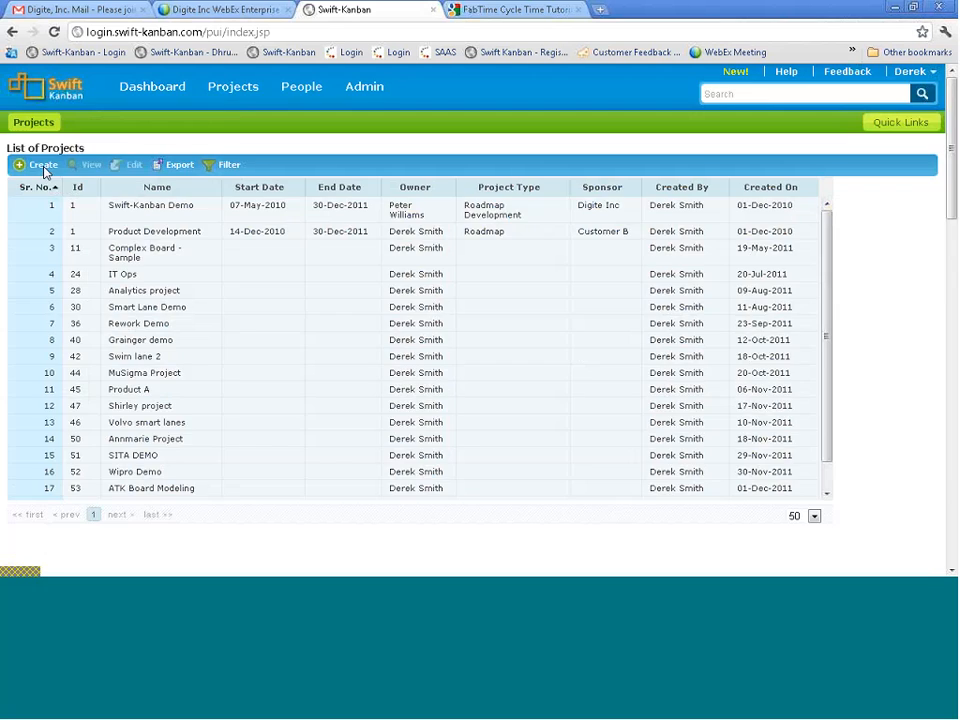
pyautogui.click(42, 166)
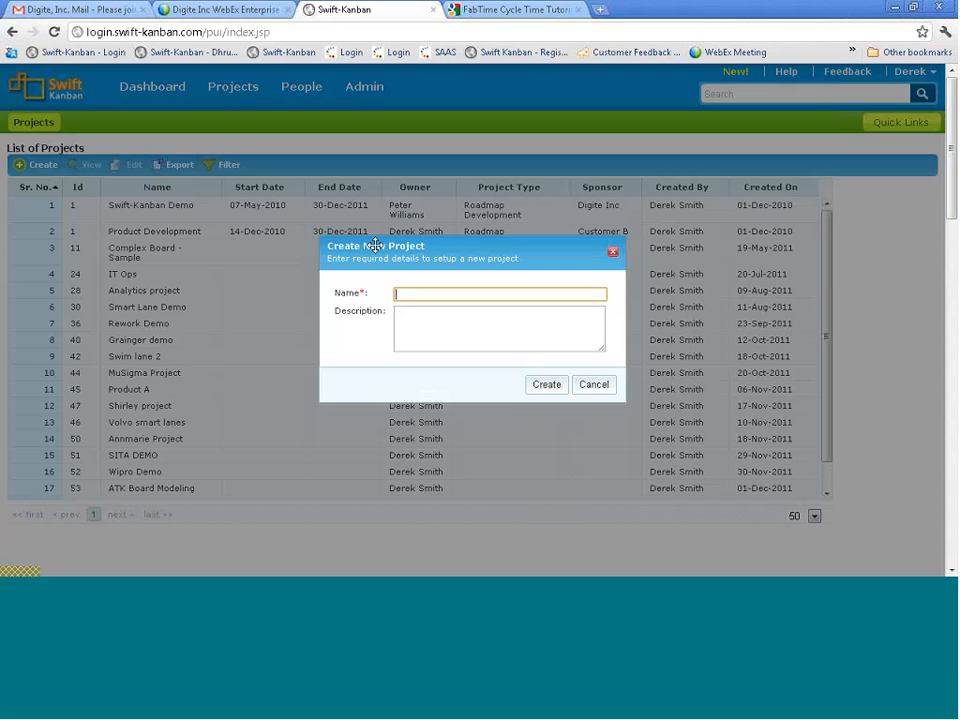
pyautogui.write('Demo Board')
pyautogui.click(544, 392)
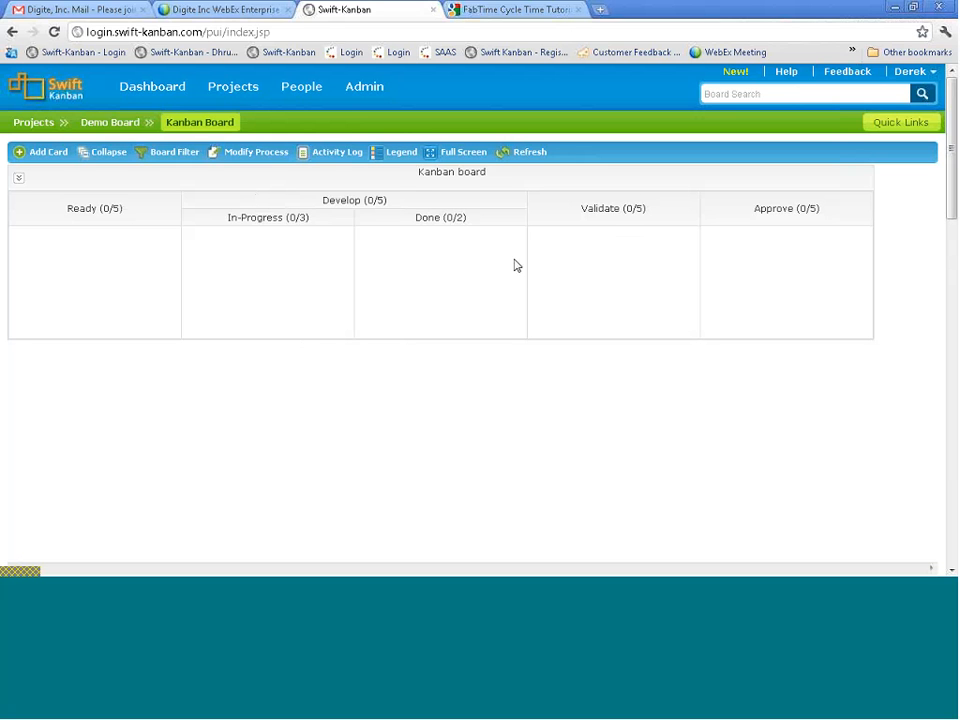
# Modify the Demo Board process by enabling Smart Lanes based on the Class Of Service card attribute.
pyautogui.click(280, 162)
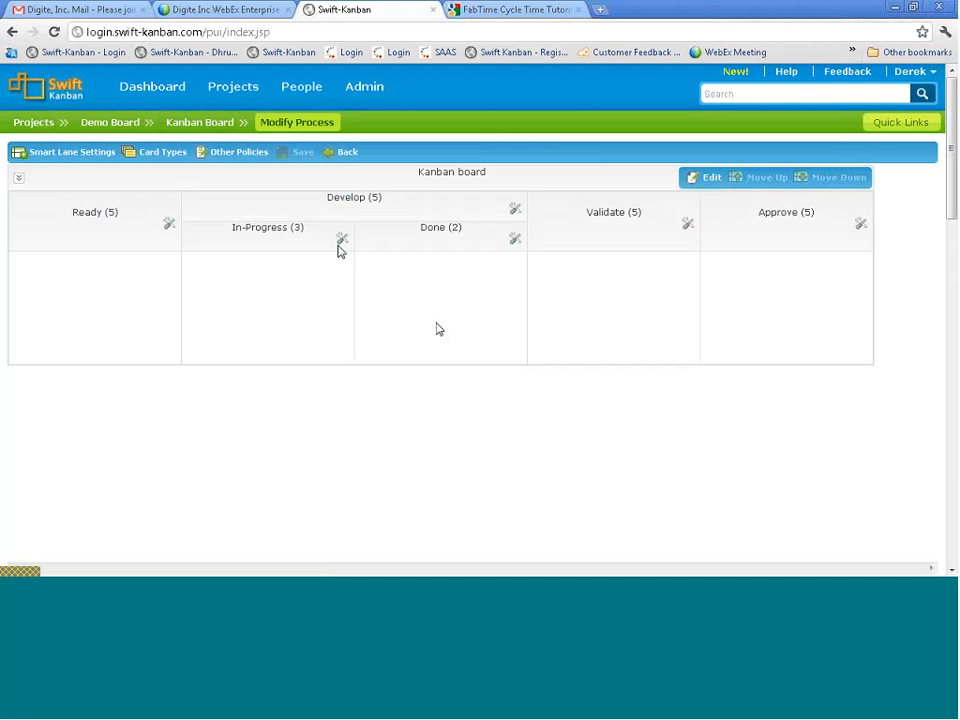
pyautogui.click(515, 213)
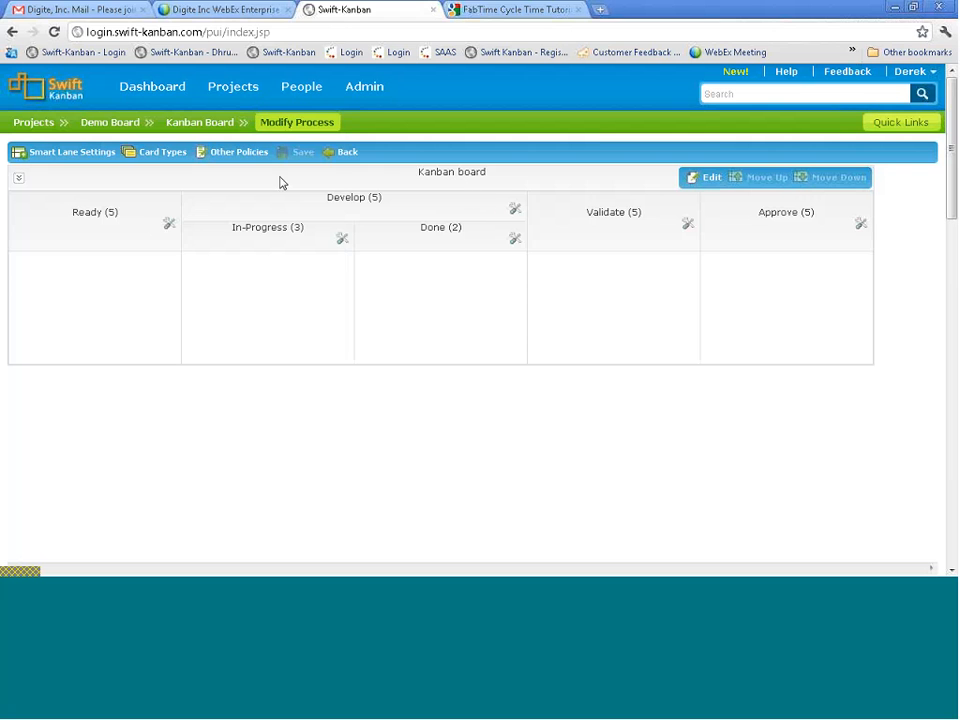
pyautogui.click(95, 157)
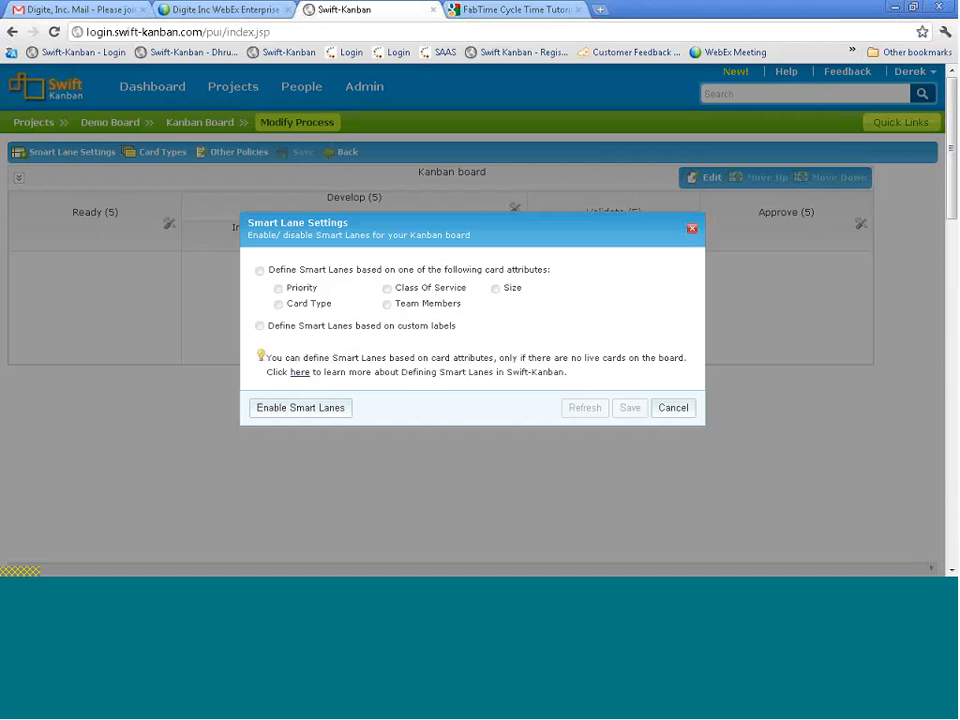
pyautogui.click(313, 412)
pyautogui.click(259, 326)
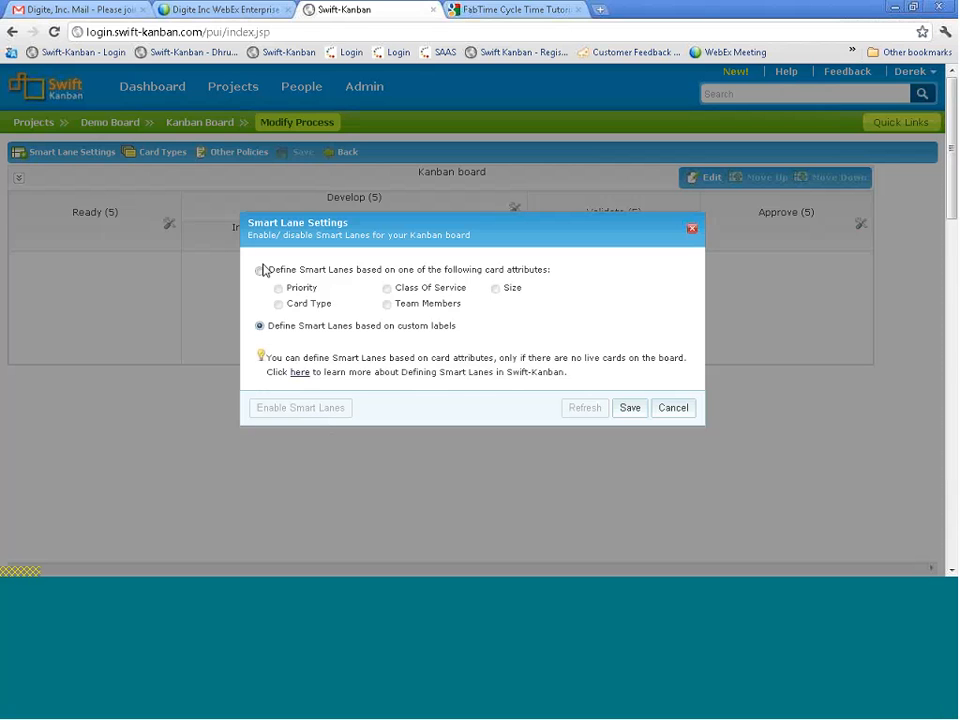
pyautogui.click(259, 270)
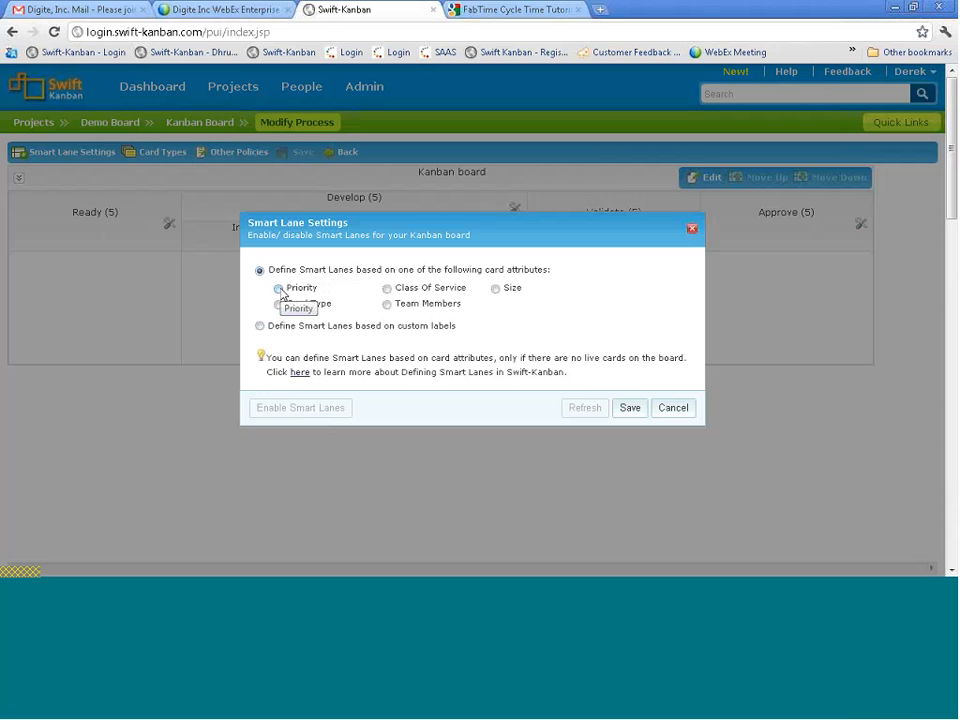
pyautogui.click(387, 289)
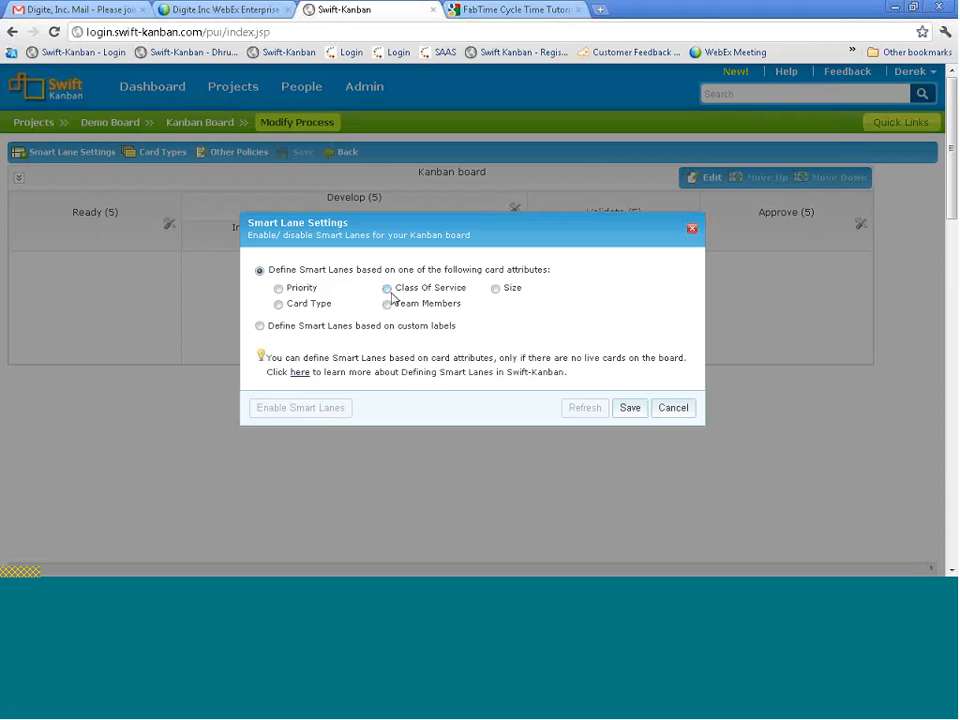
pyautogui.click(628, 409)
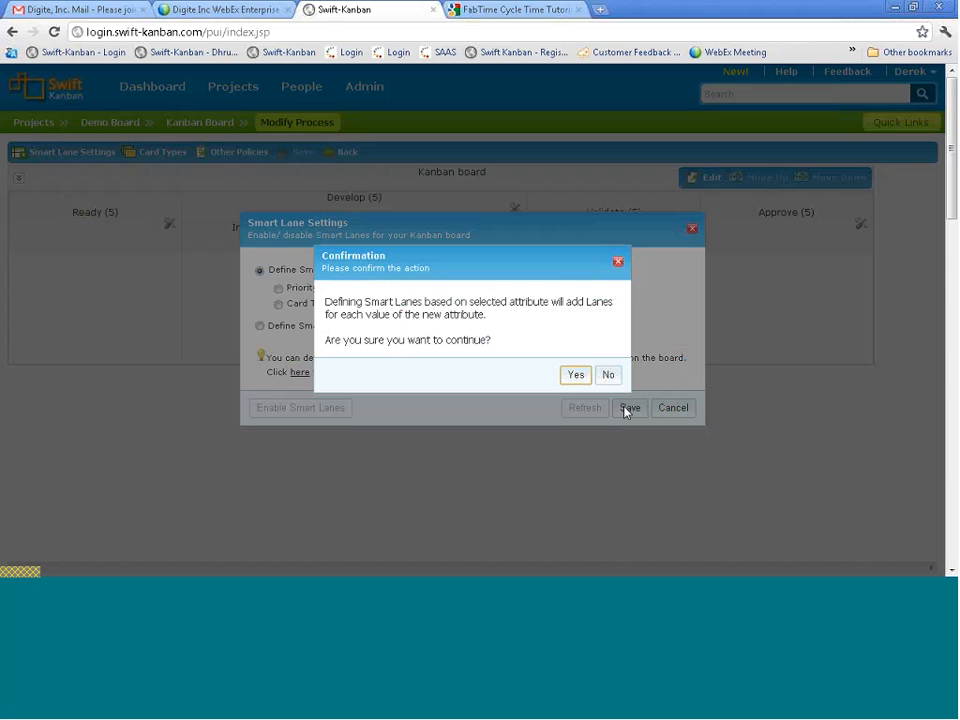
pyautogui.click(576, 376)
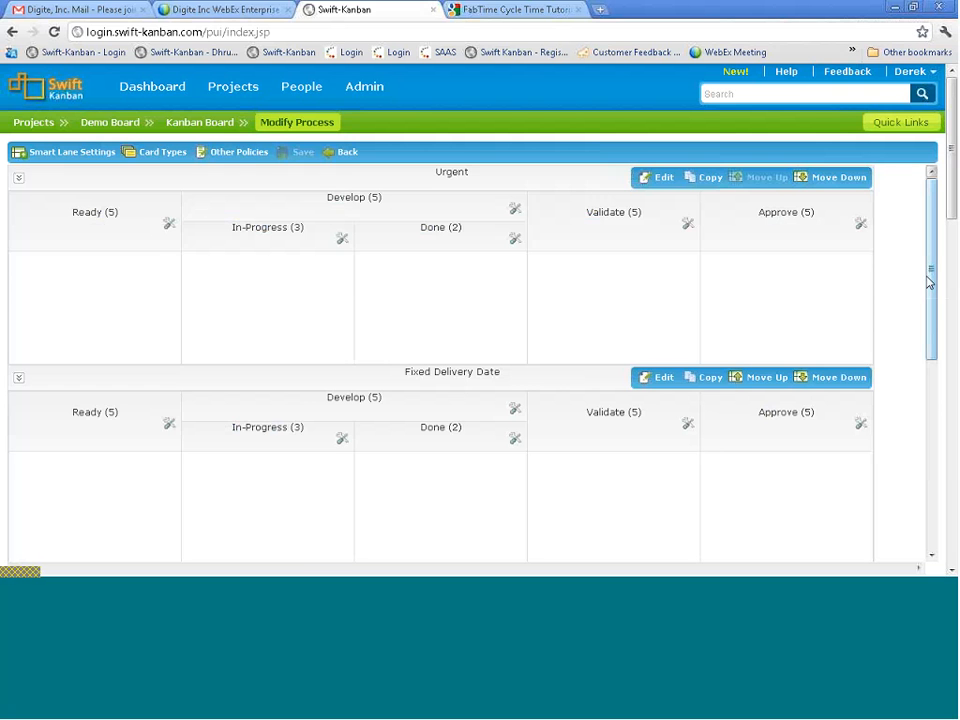
# Add a new lane after the Approve lane in the Urgent smart lane.
pyautogui.moveTo(930, 281)
pyautogui.mouseDown()
pyautogui.moveTo(930, 325)
pyautogui.moveTo(934, 266)
pyautogui.mouseUp()
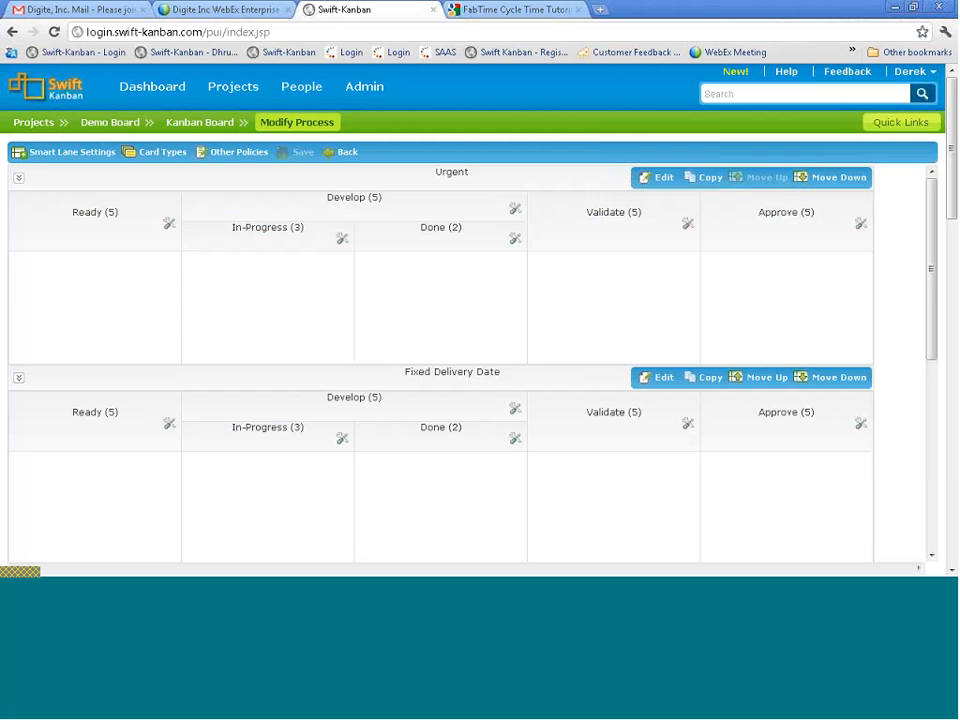
pyautogui.moveTo(934, 299); pyautogui.dragTo(952, 200)
pyautogui.click(860, 226)
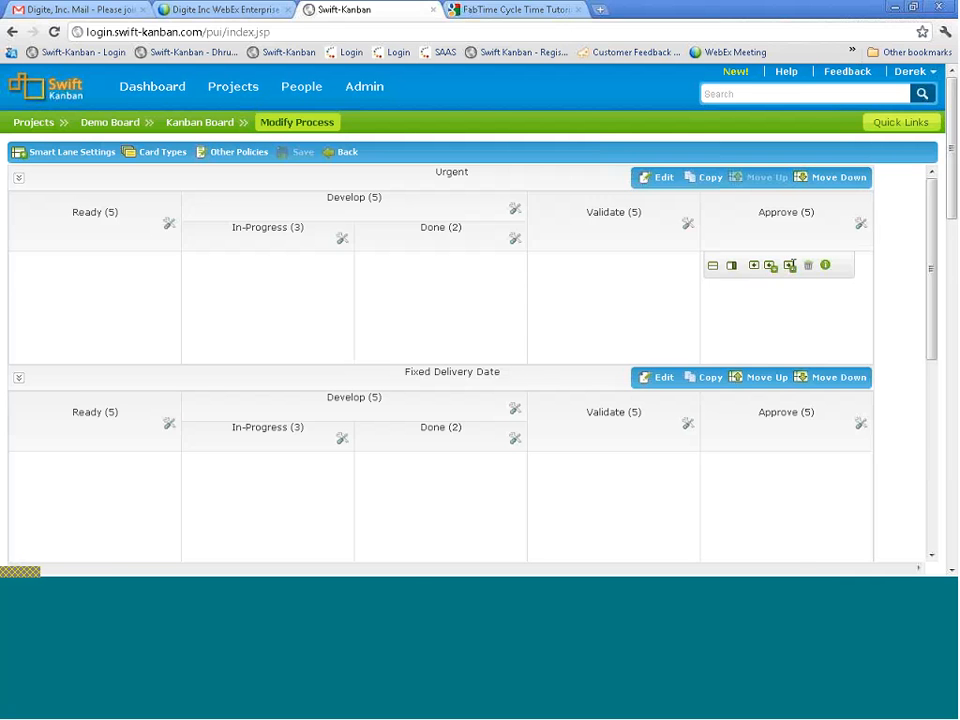
pyautogui.click(789, 265)
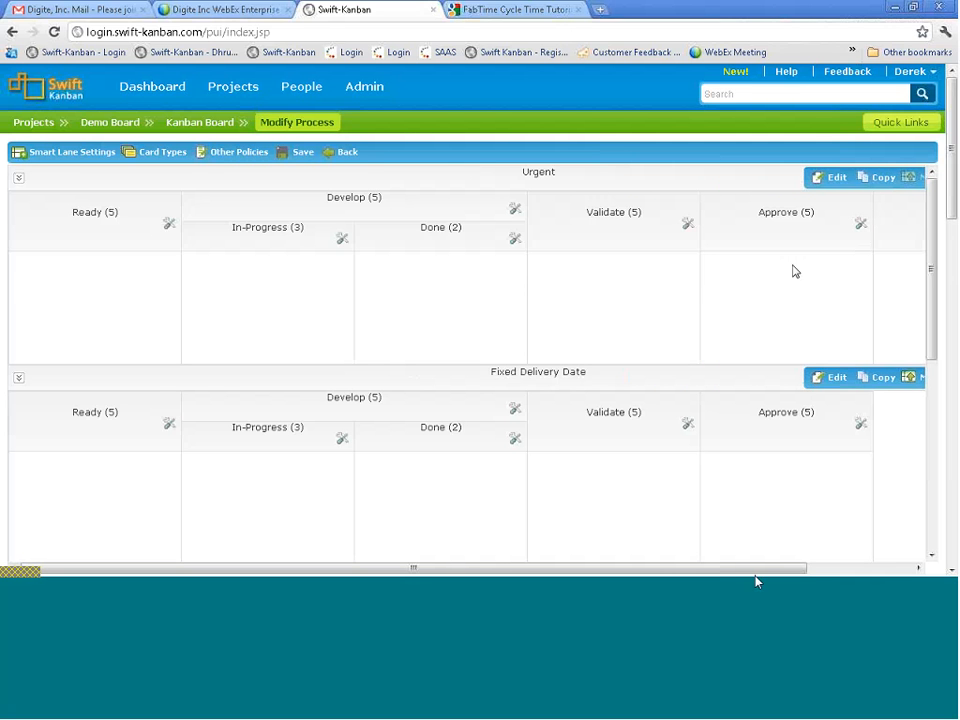
pyautogui.moveTo(756, 572); pyautogui.dragTo(873, 576)
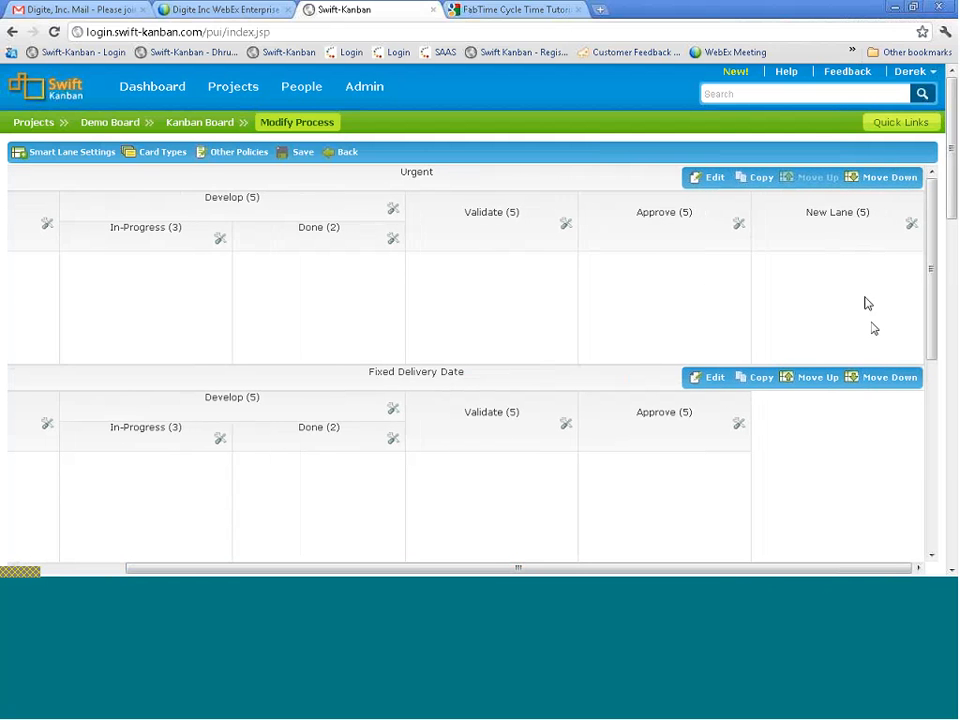
# Rename the new lane after Approve as Deploy and set its lane type to In Progress.
pyautogui.click(842, 214)
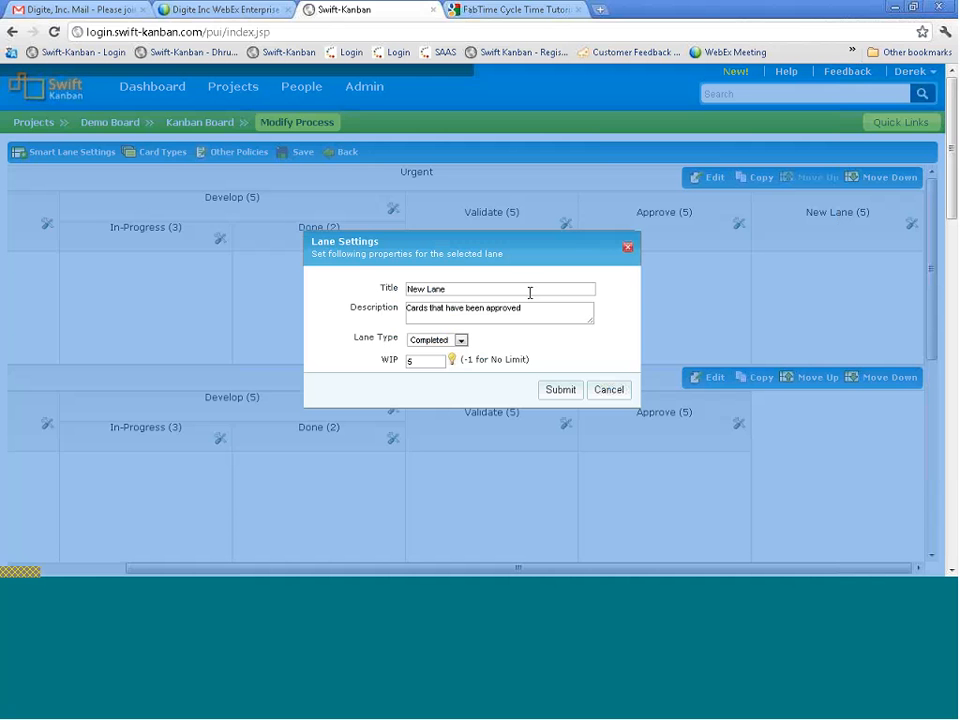
pyautogui.moveTo(489, 291); pyautogui.dragTo(363, 291)
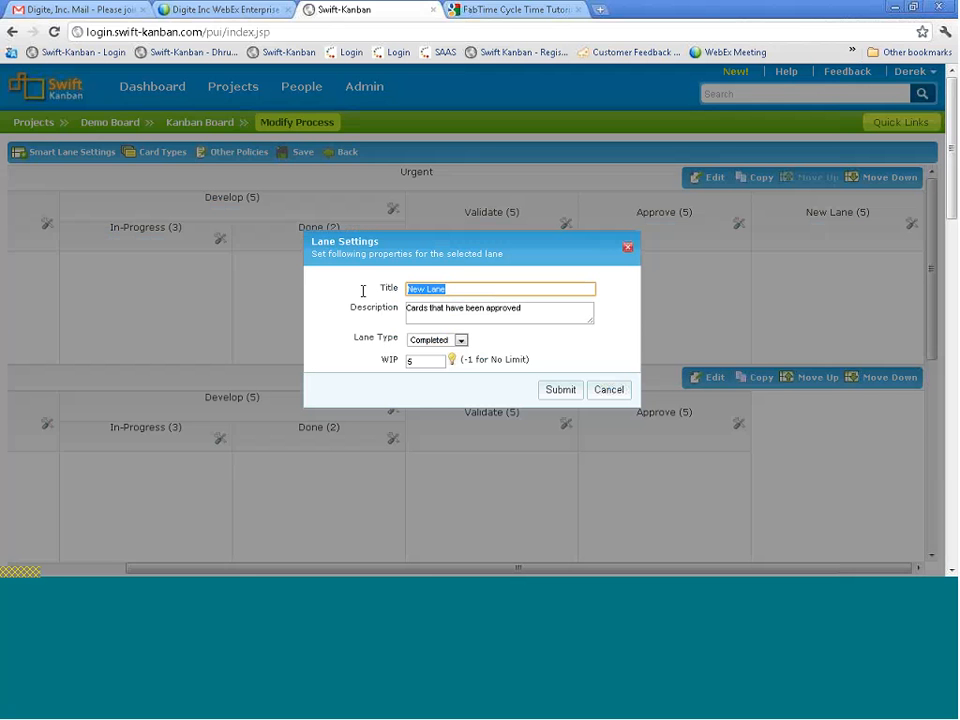
pyautogui.write('Deploy')
pyautogui.click(460, 342)
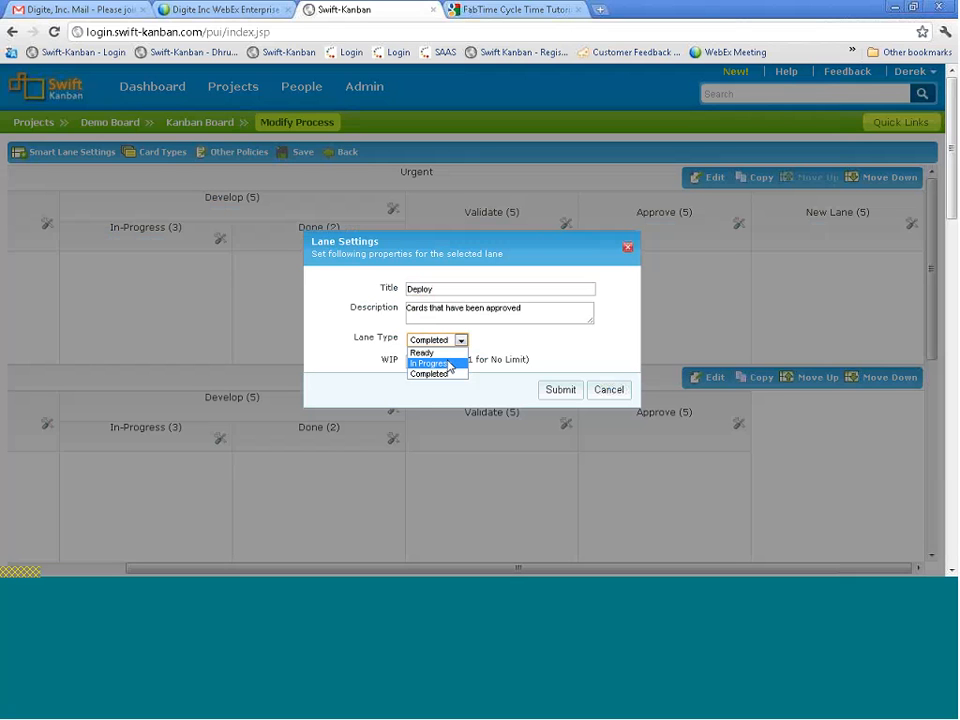
pyautogui.click(450, 366)
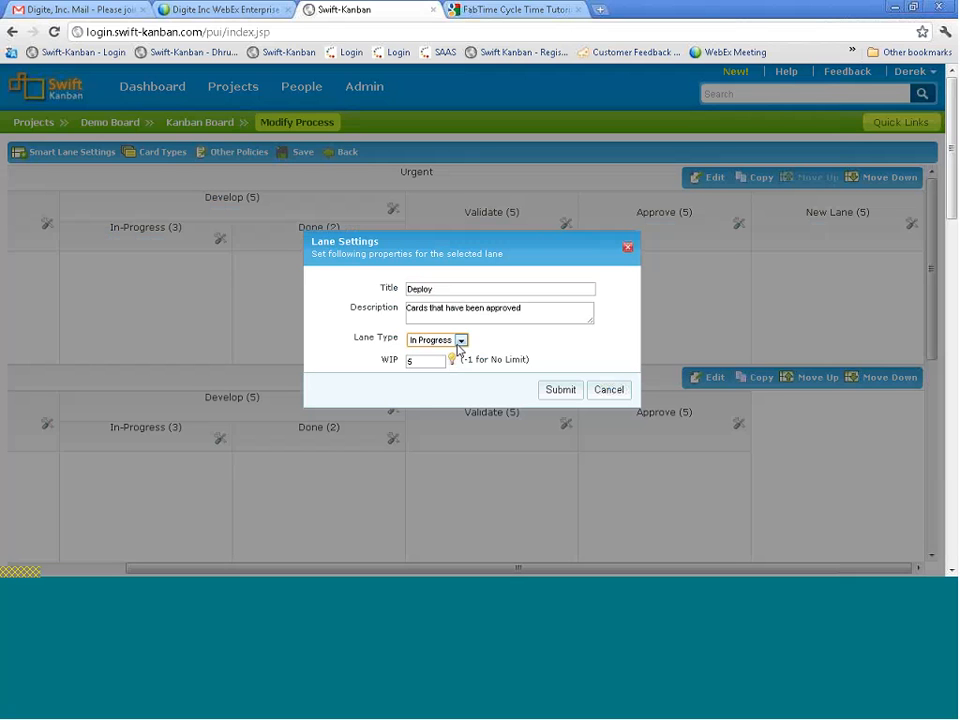
pyautogui.click(460, 341)
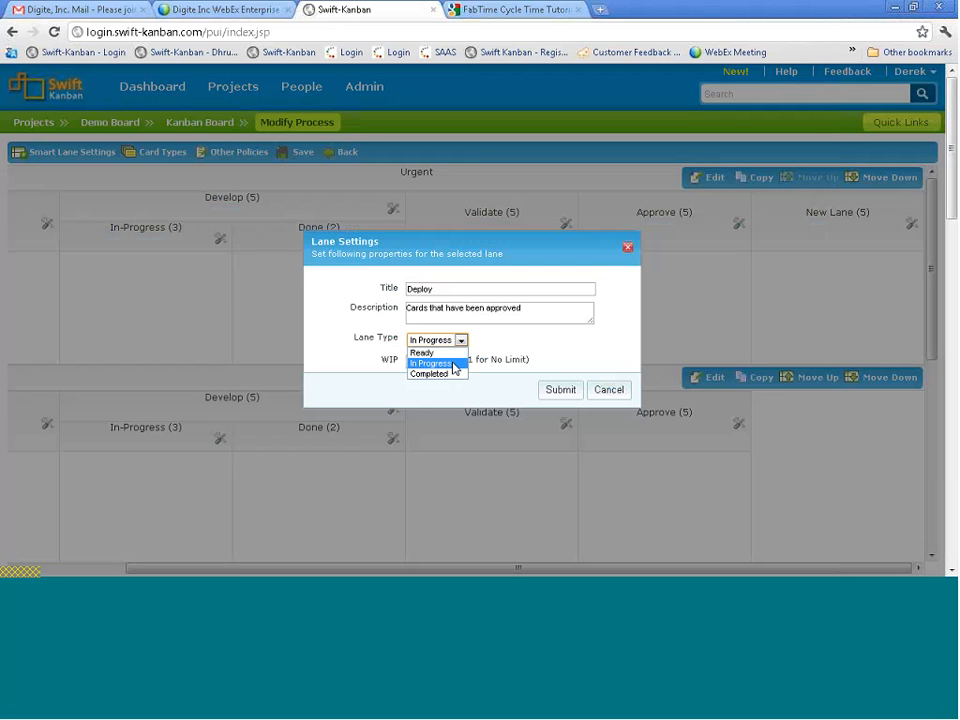
pyautogui.click(454, 364)
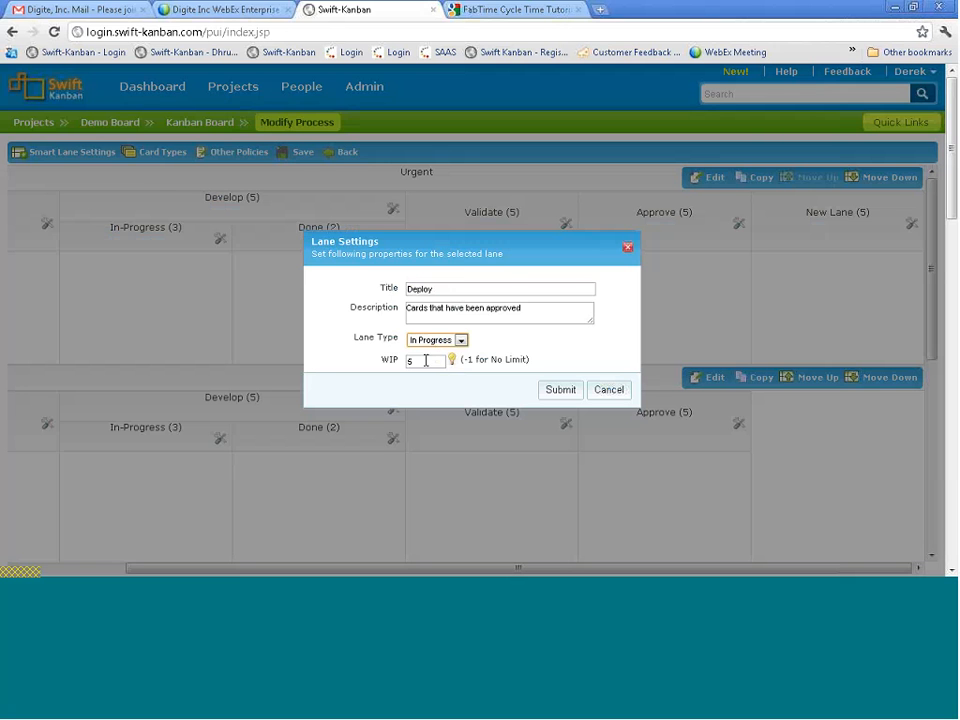
pyautogui.click(561, 389)
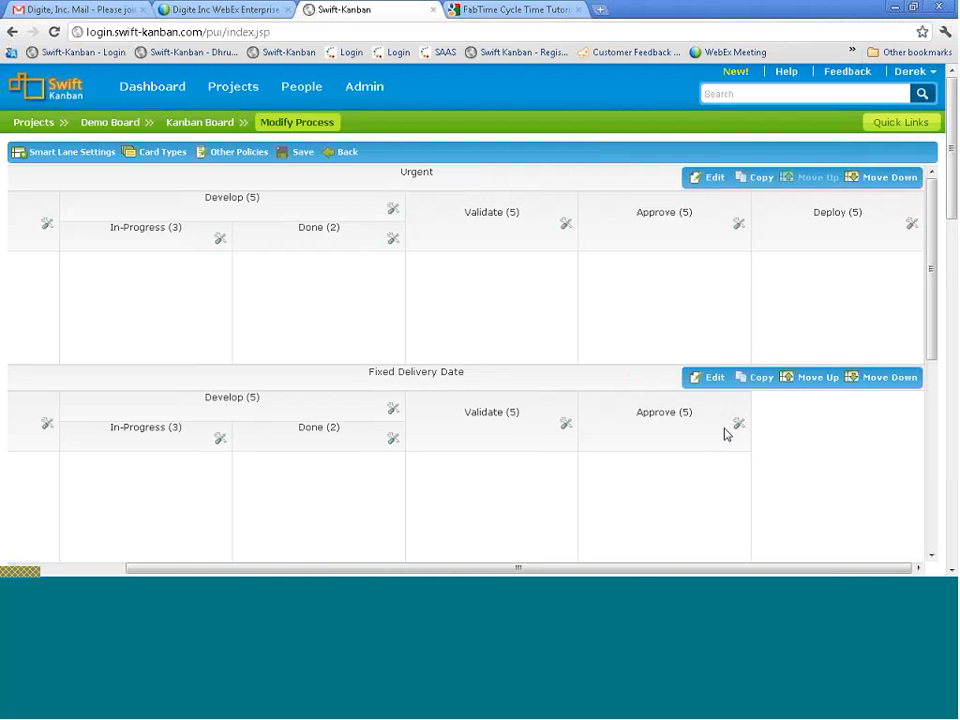
# Split the Urgent smart lane's Ready lane horizontally into two stacked sub-lanes.
pyautogui.moveTo(632, 568); pyautogui.dragTo(436, 583)
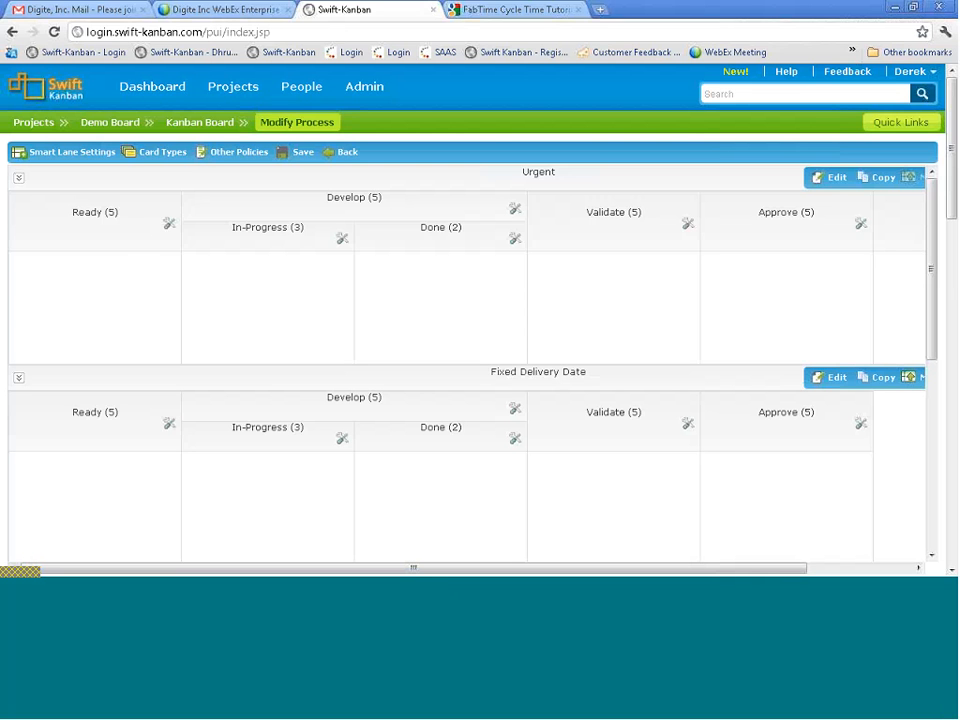
pyautogui.click(169, 229)
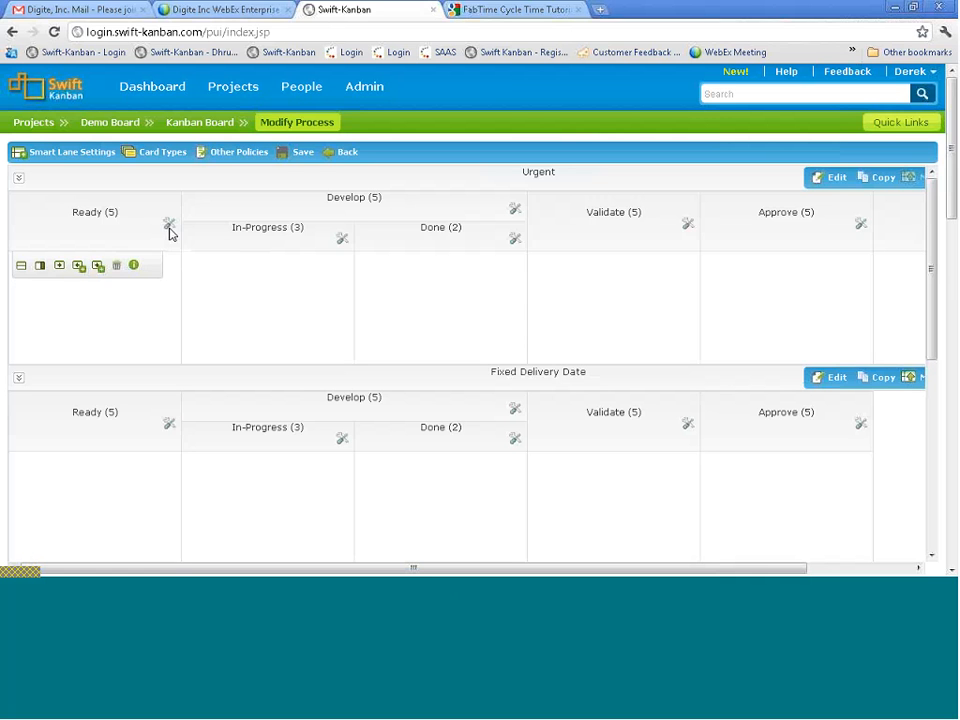
pyautogui.click(21, 265)
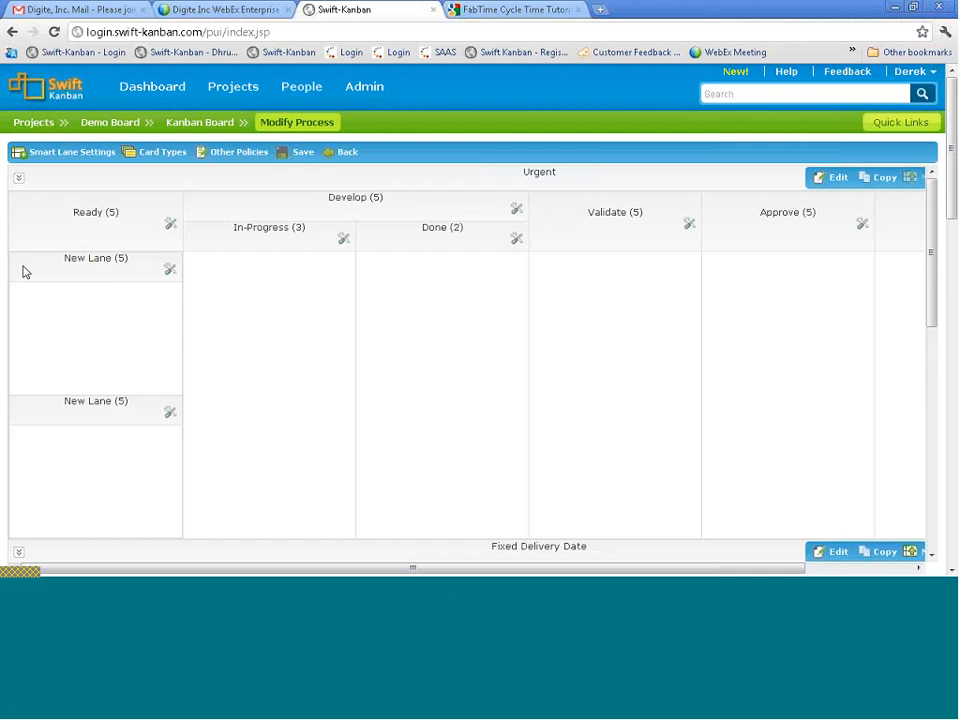
# Rename the upper sub-lane under Ready as Finance Unit.
pyautogui.click(117, 259)
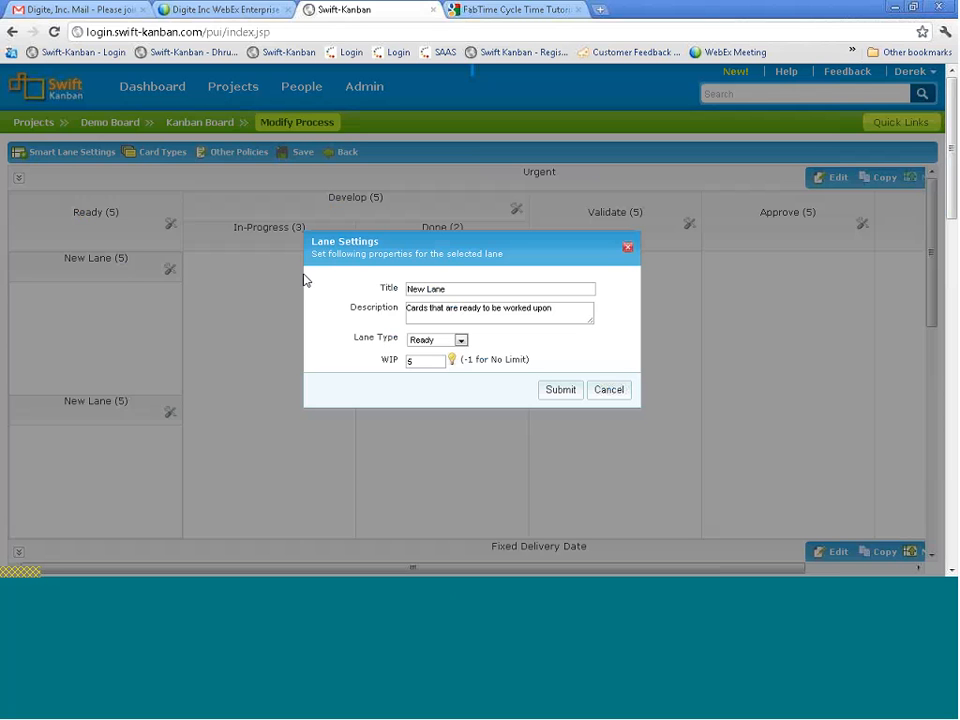
pyautogui.moveTo(450, 289); pyautogui.dragTo(372, 294)
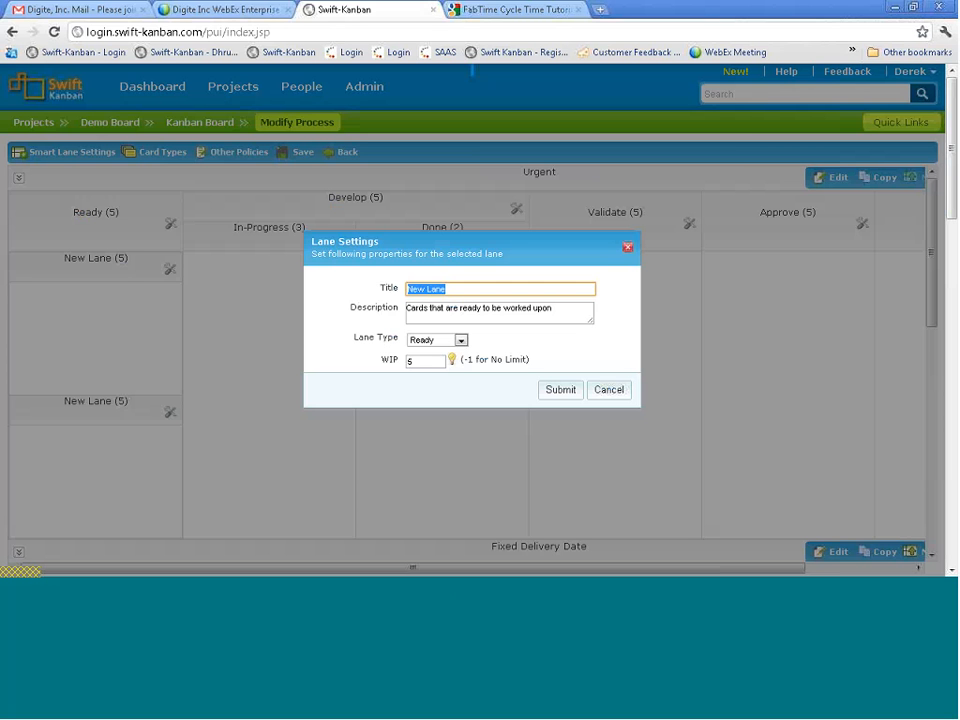
pyautogui.write('Finance Unit')
pyautogui.click(566, 390)
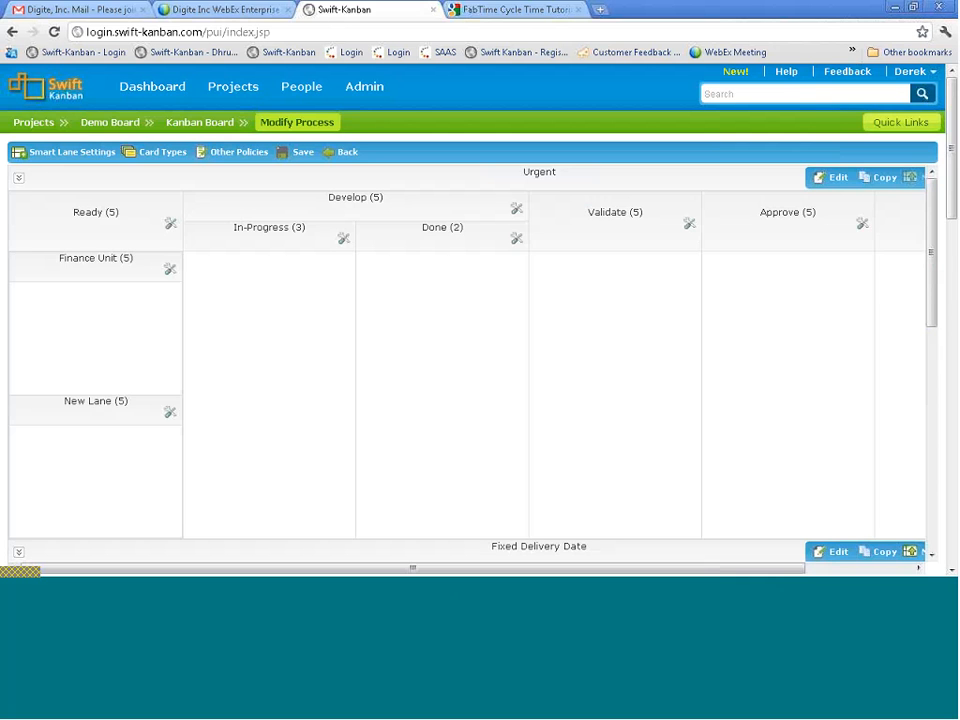
# Rename the lower sub-lane under Ready as Manufacturing Unit.
pyautogui.click(121, 404)
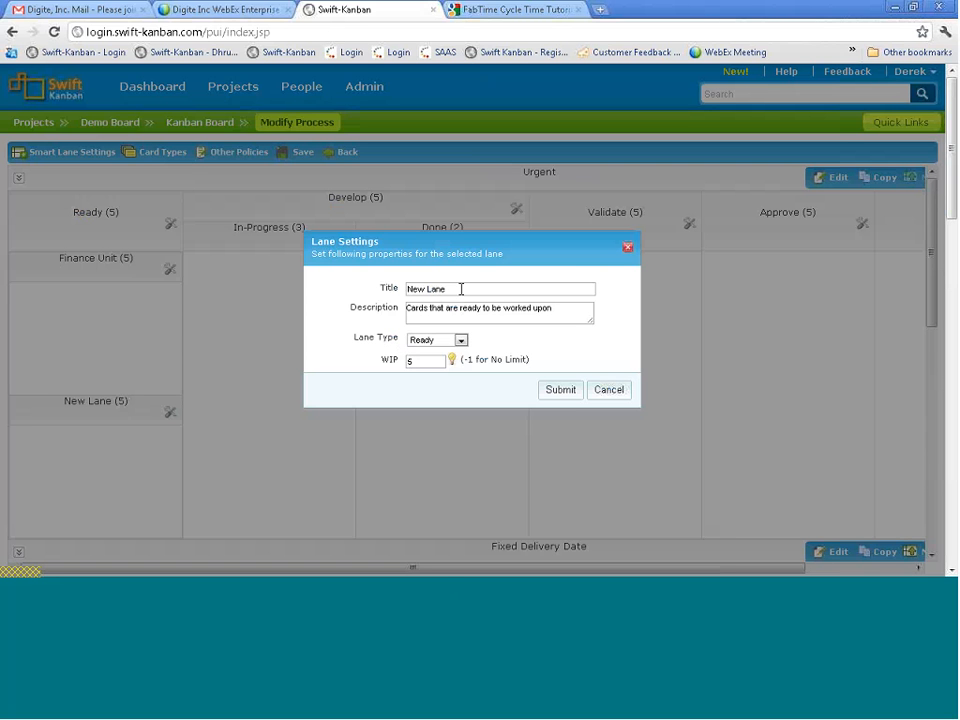
pyautogui.moveTo(461, 288); pyautogui.dragTo(347, 288)
pyautogui.write('Manufa')
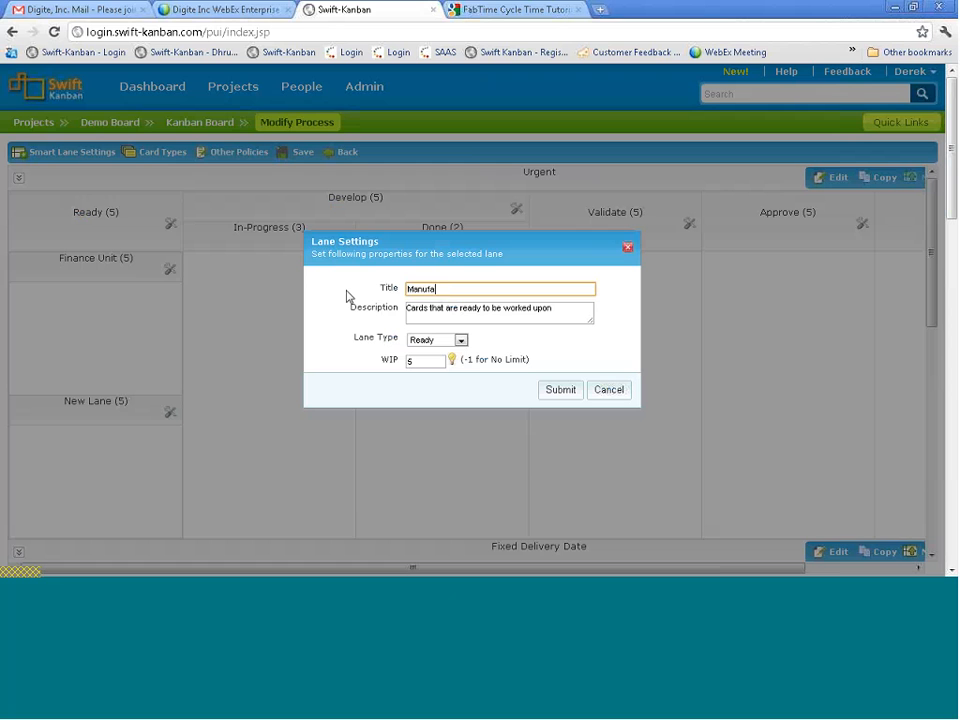
pyautogui.write('cturing Unit')
pyautogui.click(548, 390)
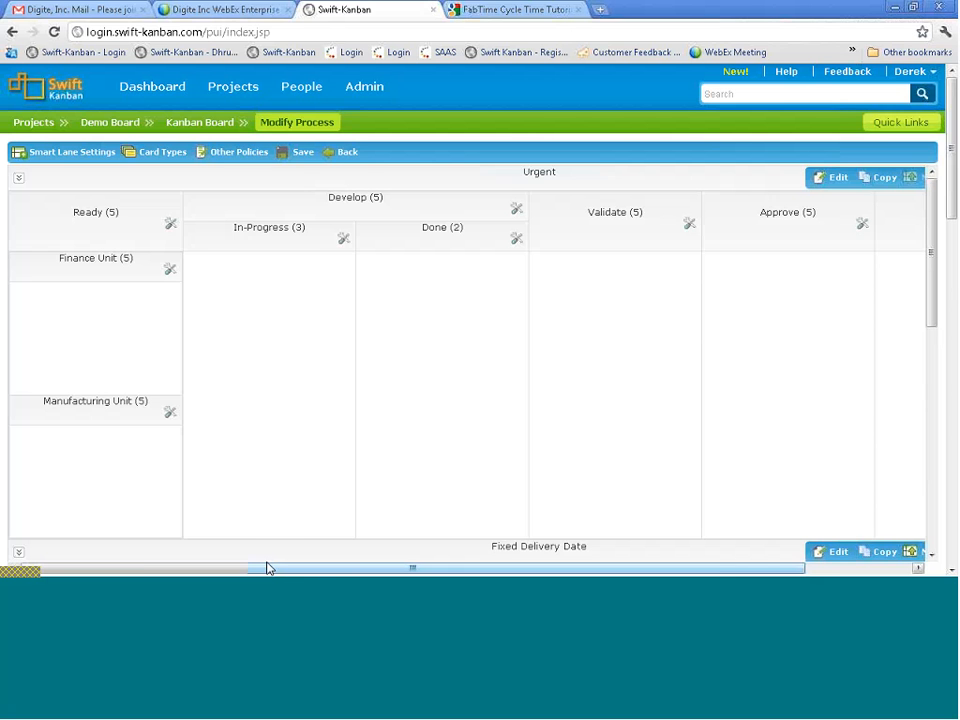
# Split the Urgent smart lane's In-Progress lane under Develop horizontally into two stacked sub-lanes.
pyautogui.moveTo(300, 576); pyautogui.dragTo(325, 528)
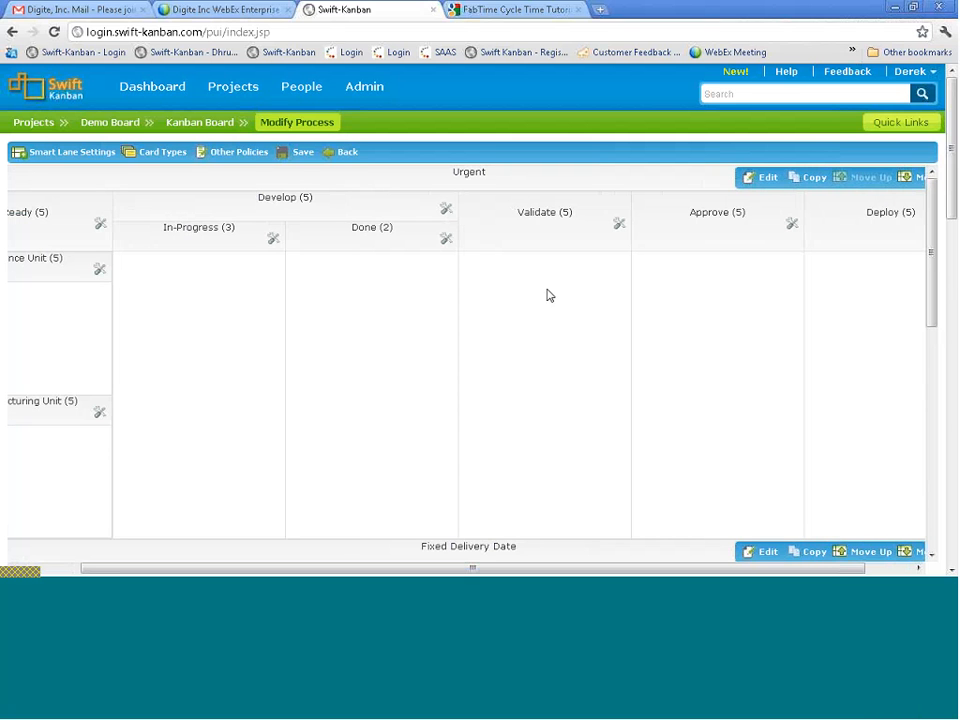
pyautogui.click(273, 239)
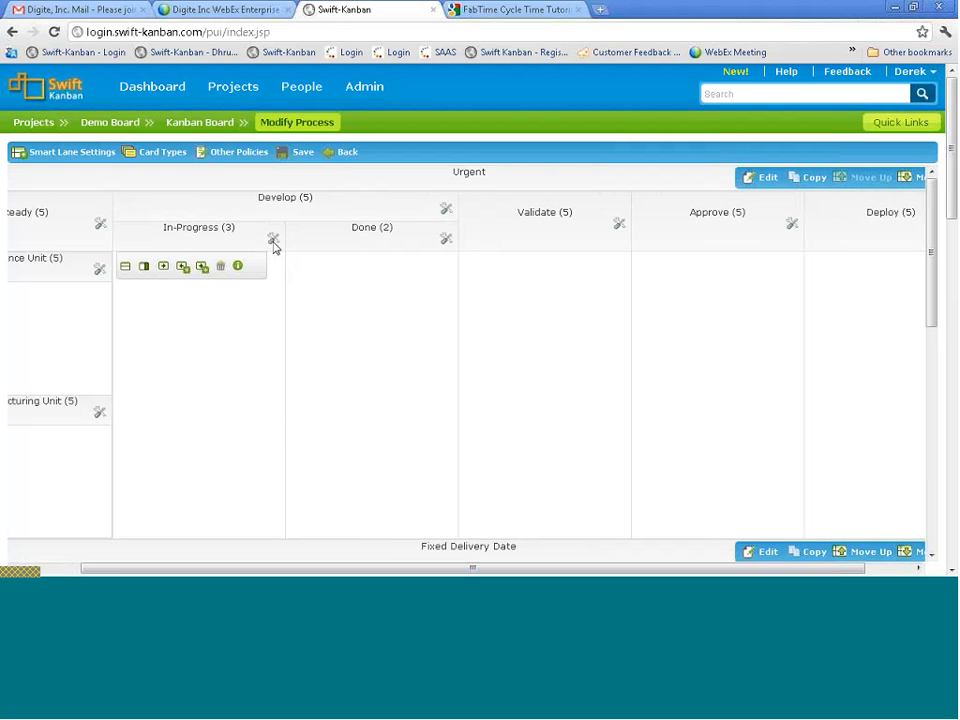
pyautogui.click(126, 268)
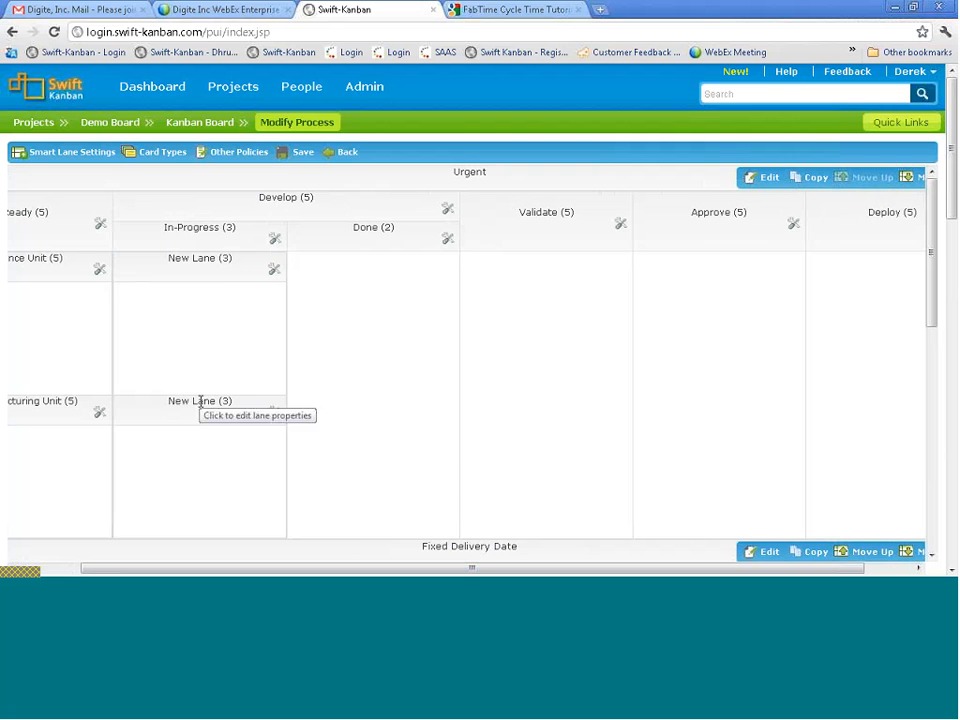
# Rename the upper sub-lane under In-Progress as Regular Work.
pyautogui.click(199, 260)
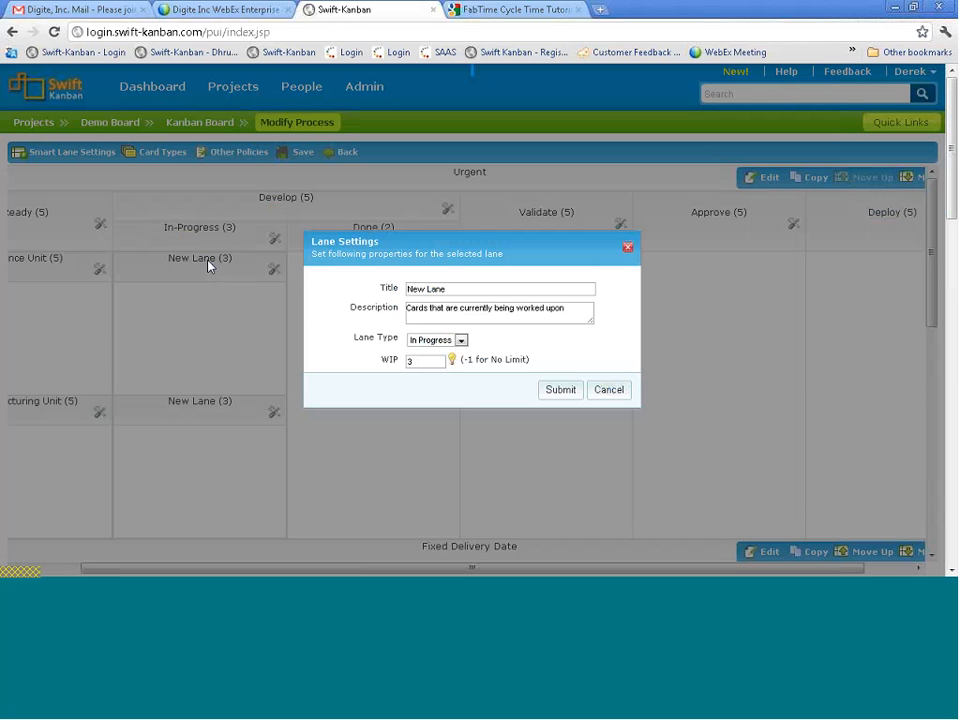
pyautogui.moveTo(448, 289); pyautogui.dragTo(375, 294)
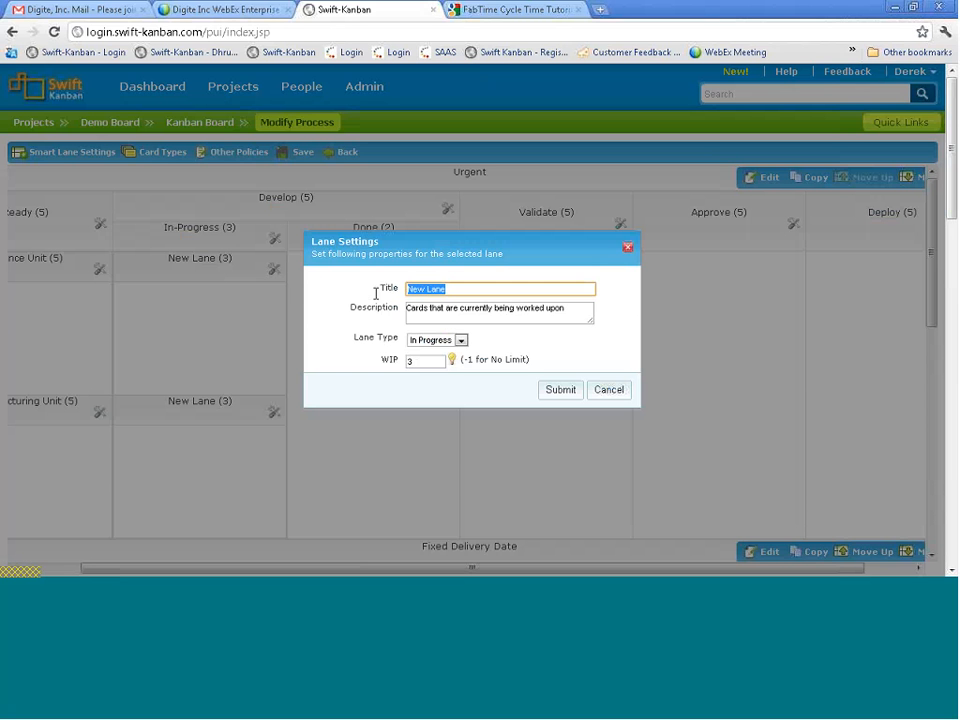
pyautogui.write('Regular Work')
pyautogui.click(561, 391)
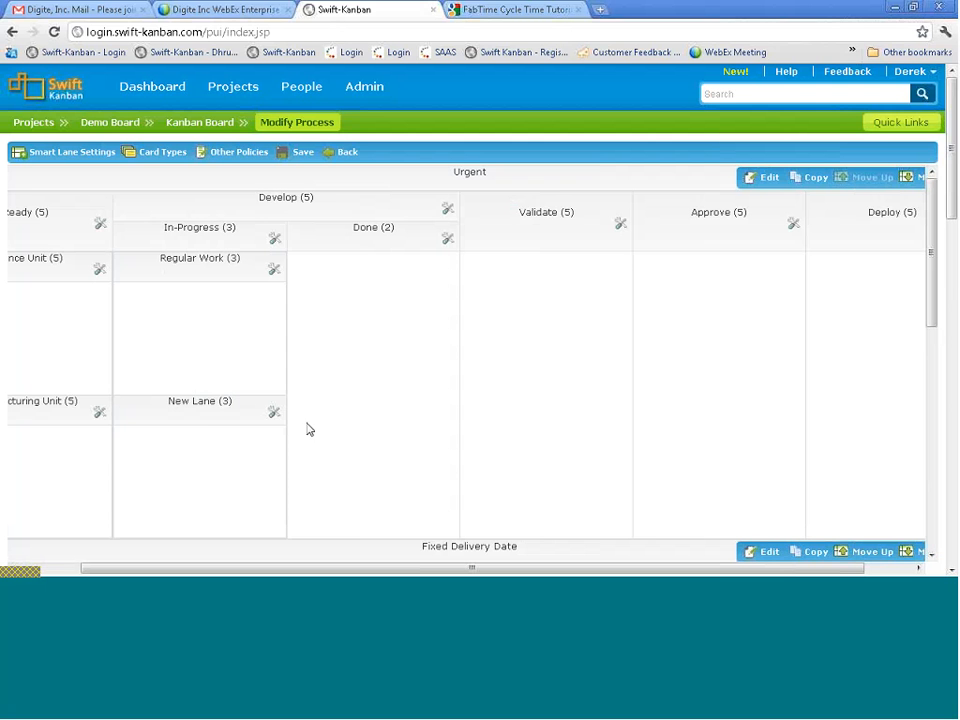
# Rename the lower sub-lane under In-Progress as Rework.
pyautogui.click(204, 406)
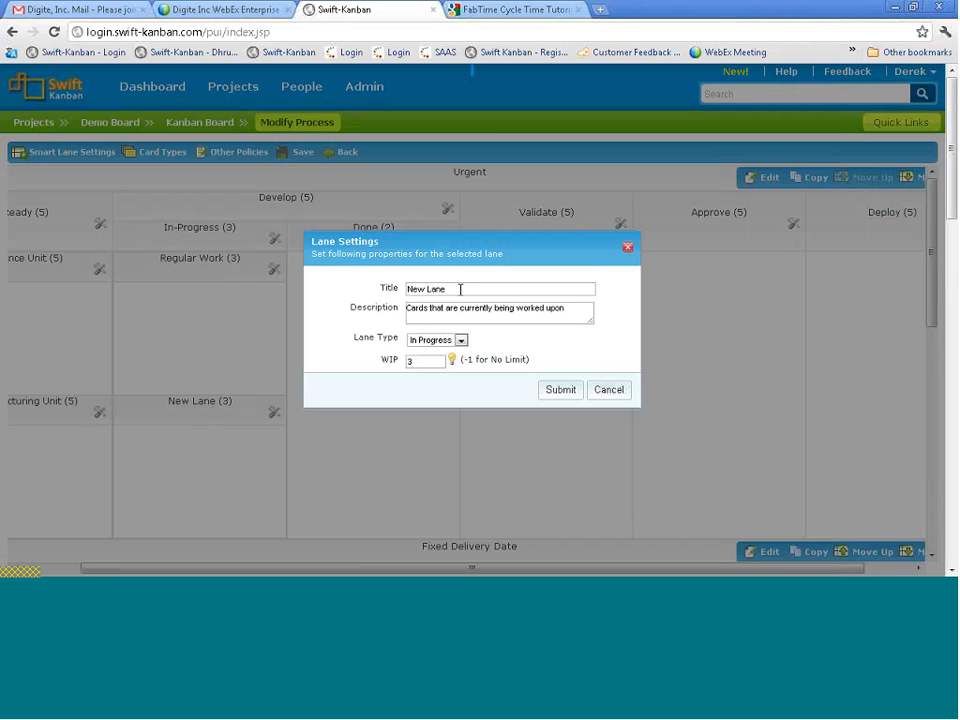
pyautogui.moveTo(460, 289); pyautogui.dragTo(378, 292)
pyautogui.write('Rewor')
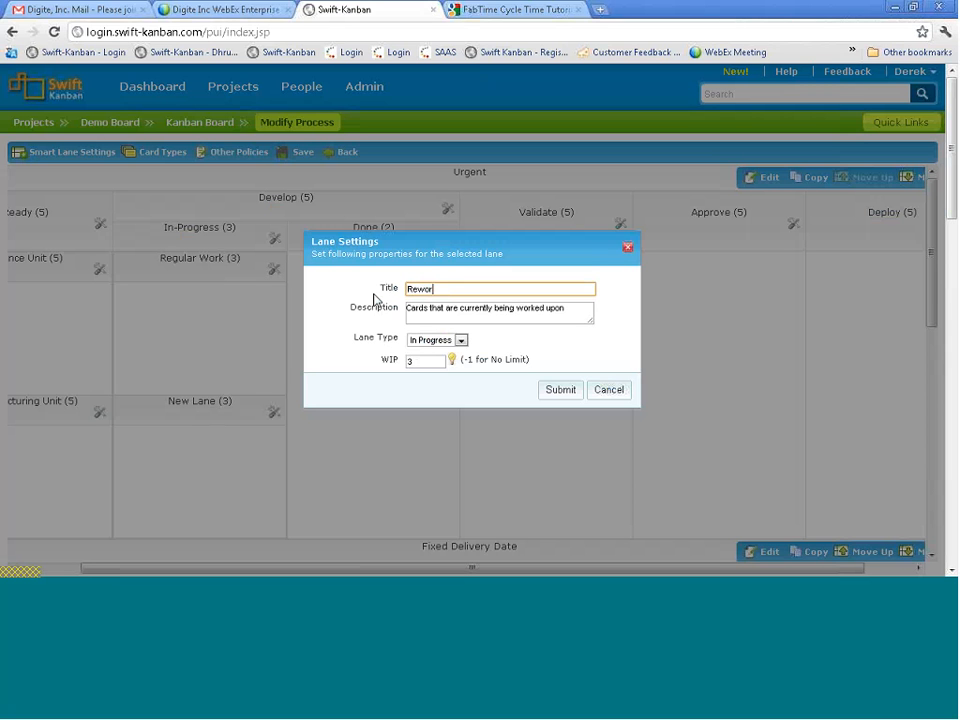
pyautogui.write('k')
pyautogui.click(568, 391)
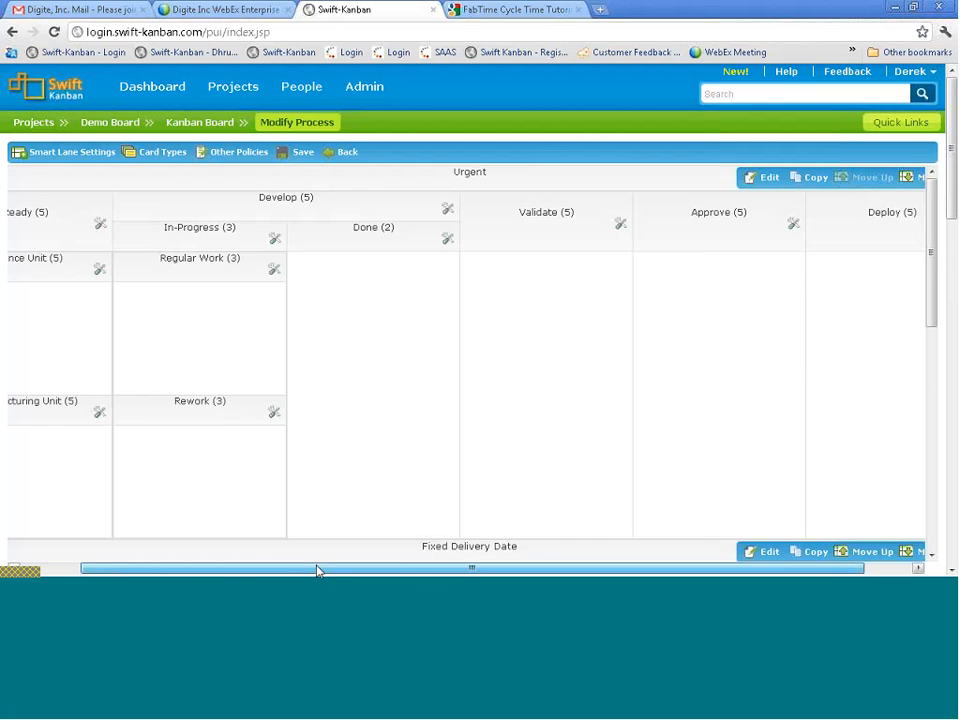
# Copy the Urgent smart lane's lane structure to the Fixed Delivery Date smart lane and save the process.
pyautogui.moveTo(317, 570); pyautogui.dragTo(399, 579)
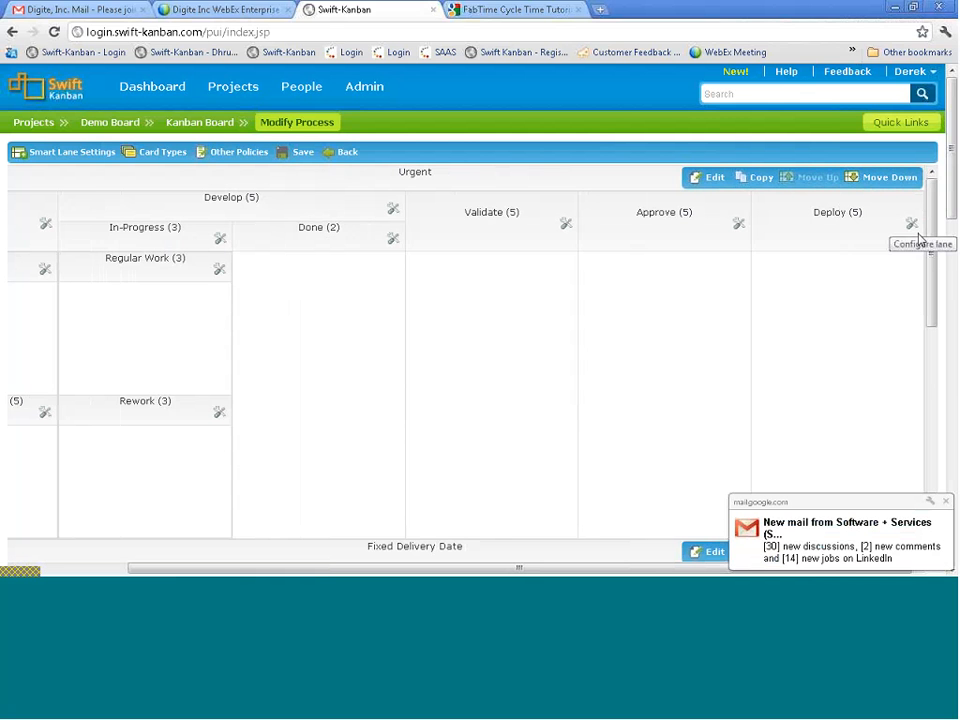
pyautogui.moveTo(930, 244); pyautogui.dragTo(930, 349)
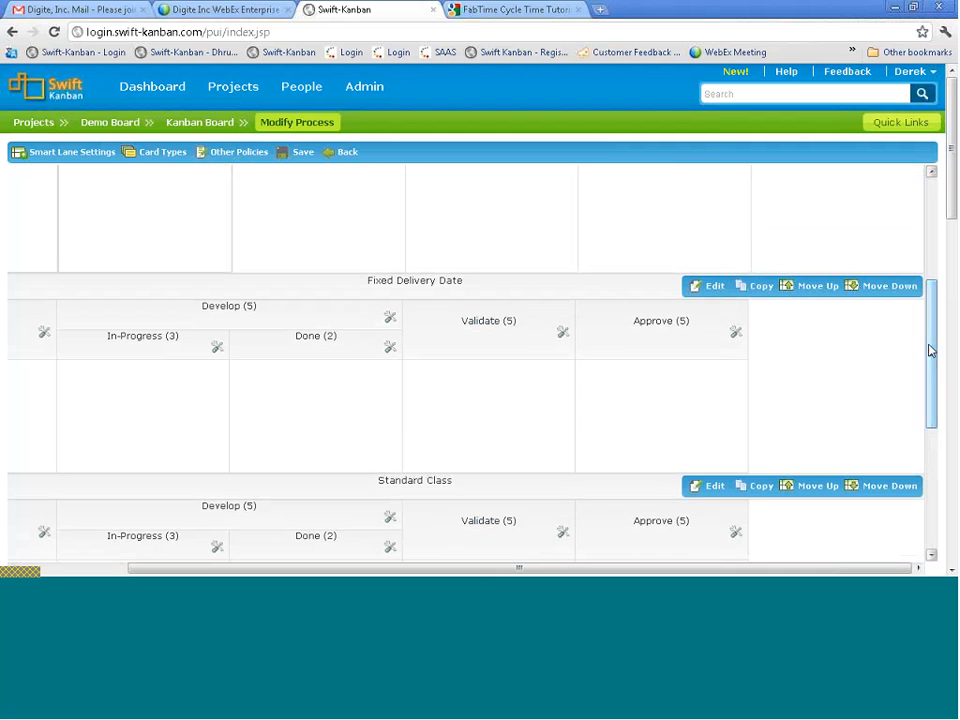
pyautogui.click(757, 295)
pyautogui.click(559, 356)
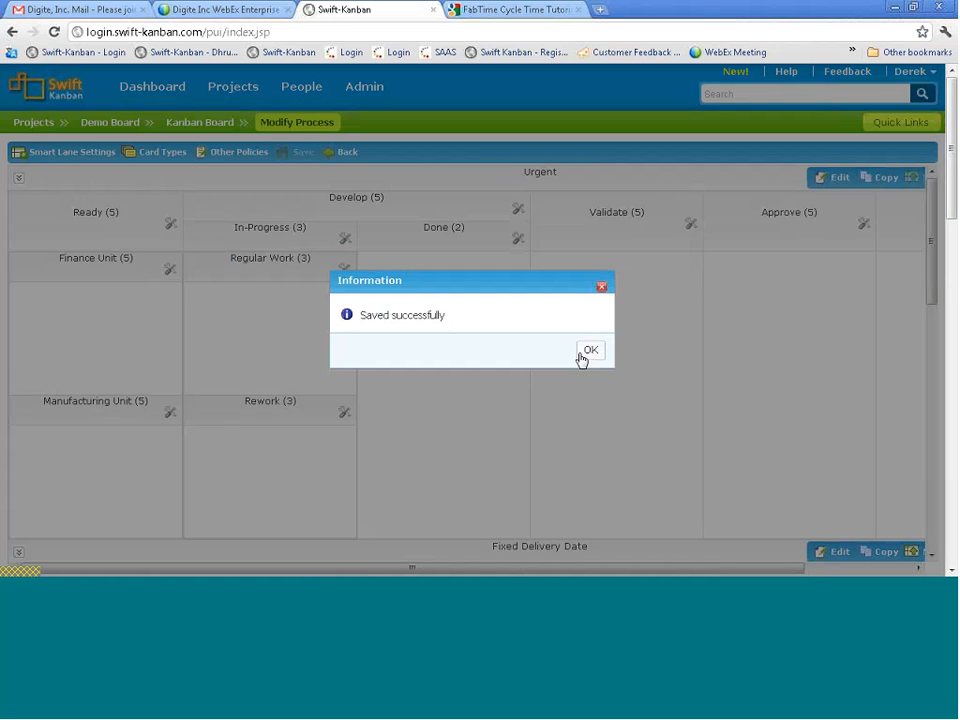
pyautogui.click(585, 352)
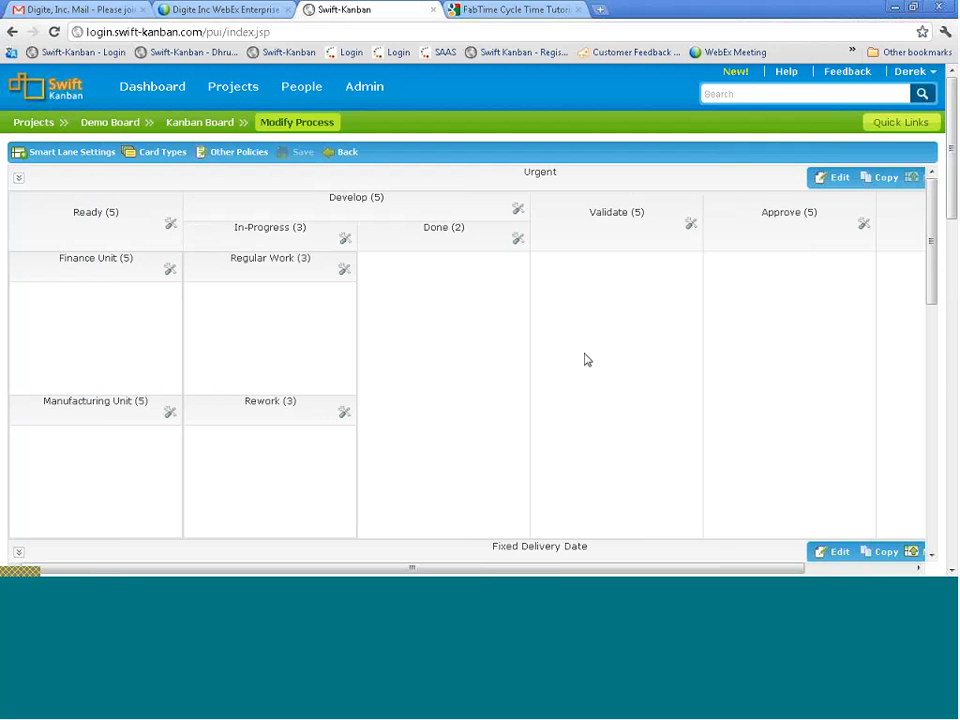
# Move the Fixed Delivery Date smart lane up above the Urgent smart lane.
pyautogui.moveTo(594, 570); pyautogui.dragTo(750, 570)
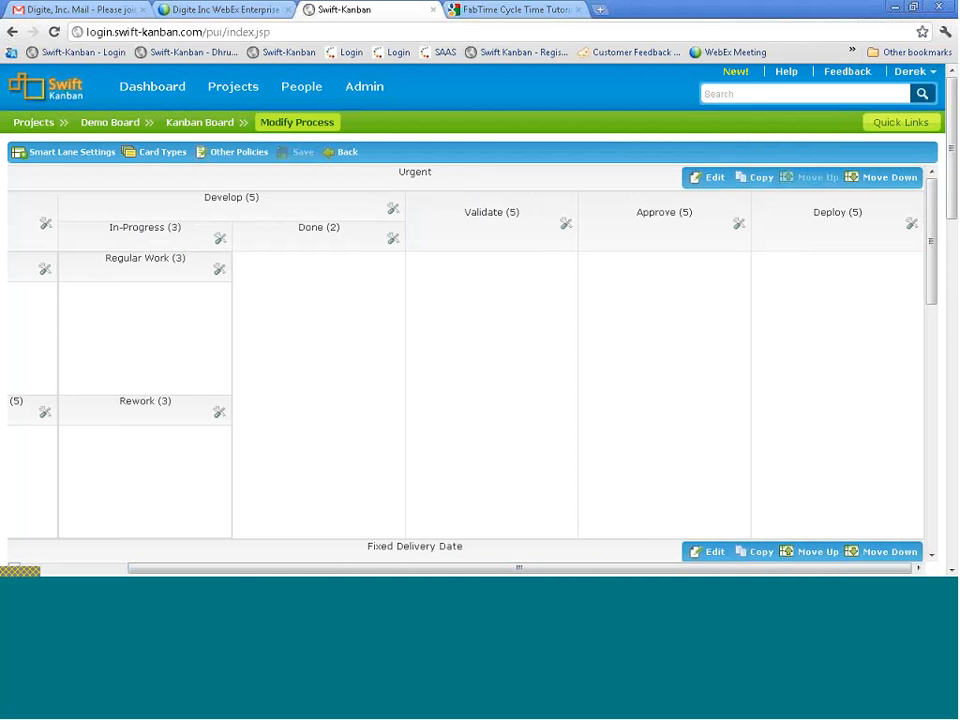
pyautogui.moveTo(934, 287); pyautogui.dragTo(927, 373)
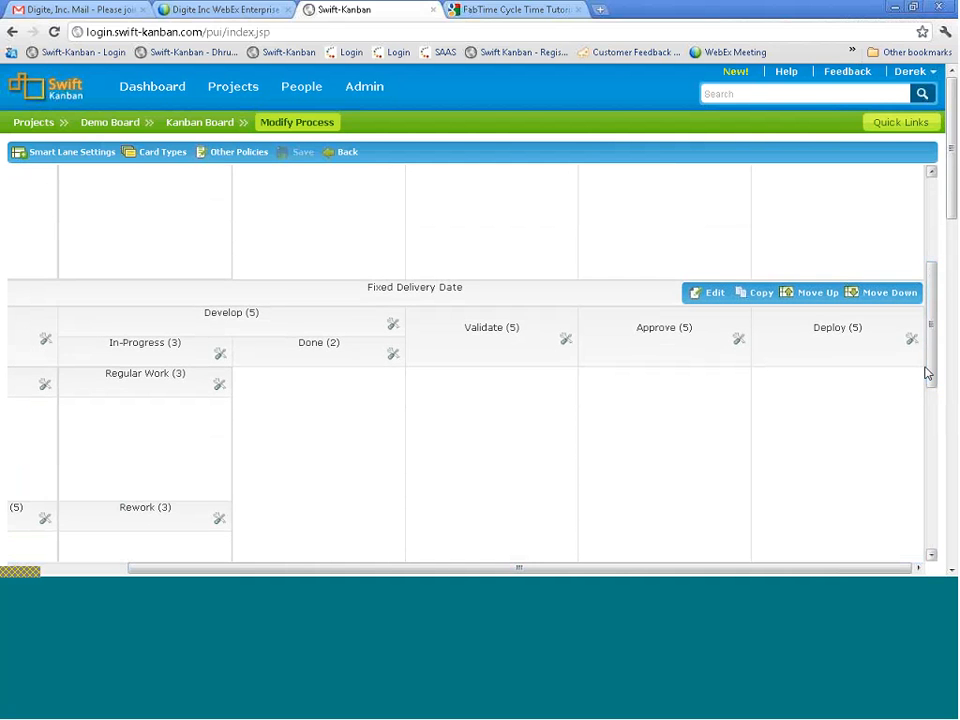
pyautogui.hotkey('ctrl', '-')
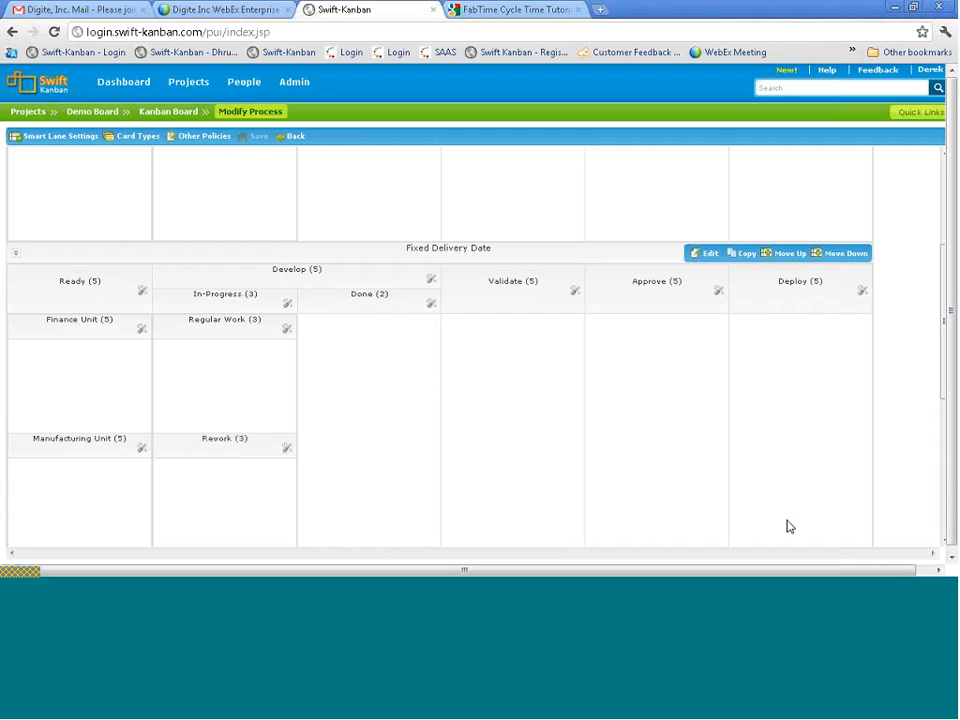
pyautogui.moveTo(943, 399)
pyautogui.mouseDown()
pyautogui.moveTo(941, 309)
pyautogui.moveTo(941, 414)
pyautogui.mouseUp()
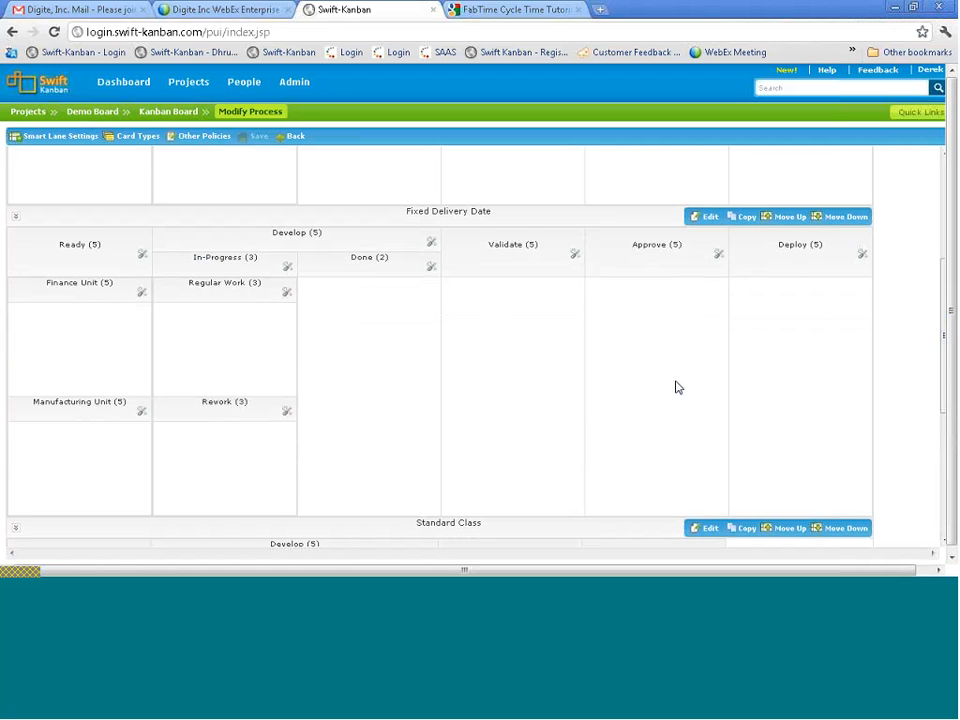
pyautogui.moveTo(943, 357); pyautogui.dragTo(943, 236)
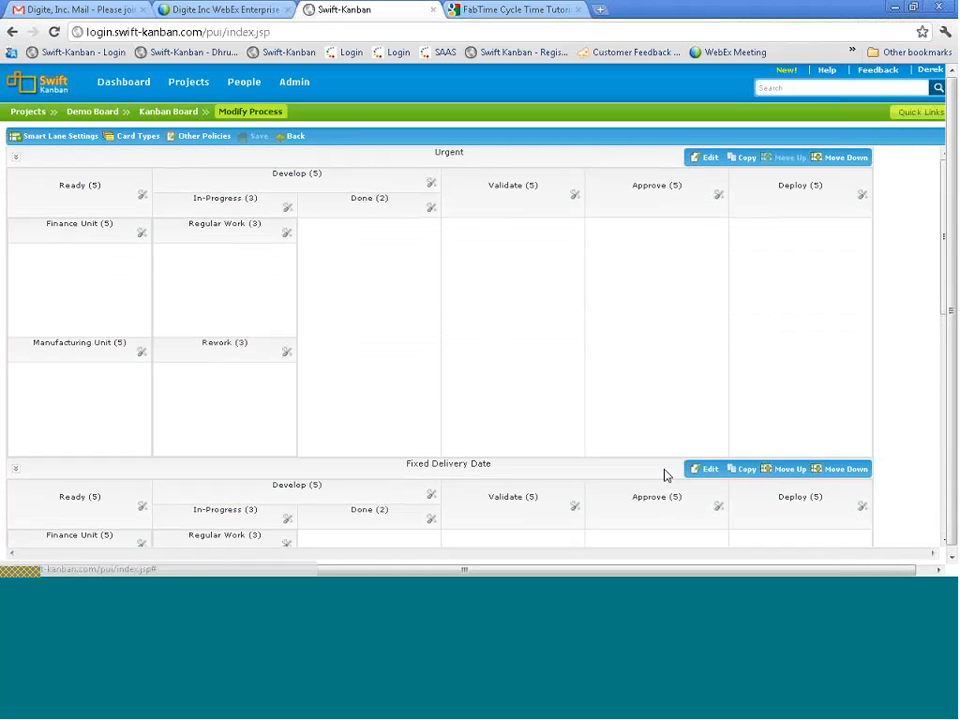
pyautogui.click(771, 477)
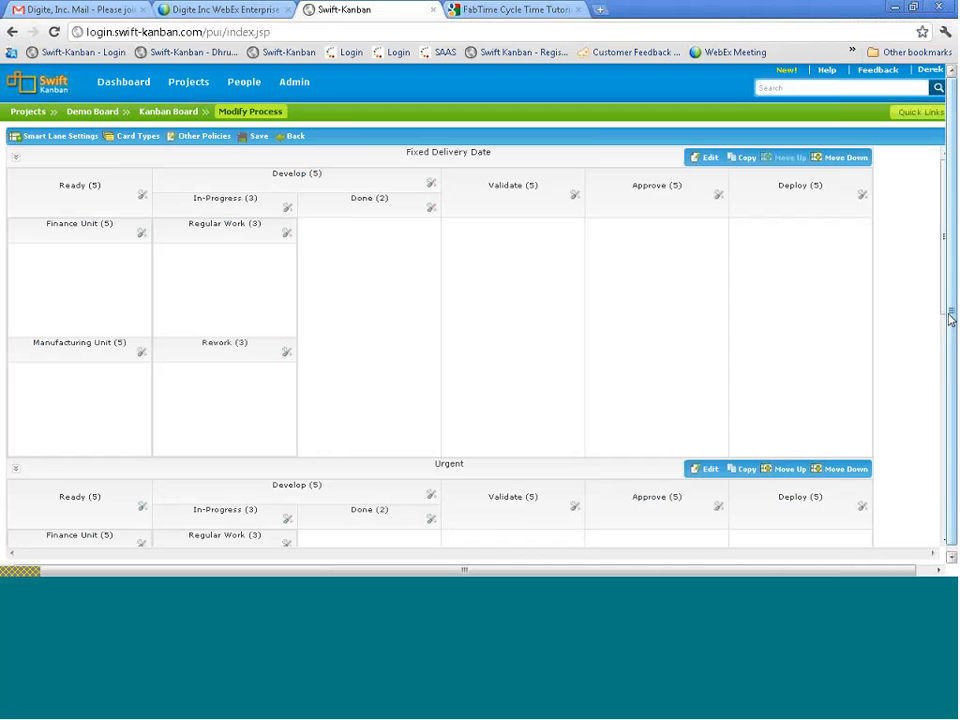
pyautogui.moveTo(945, 322); pyautogui.dragTo(945, 294)
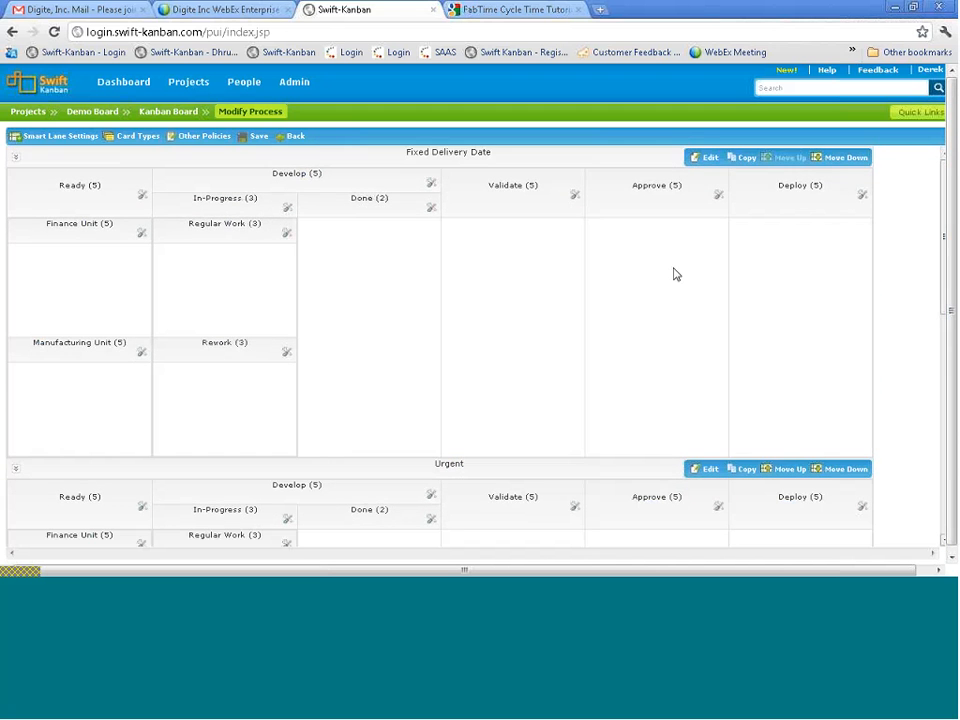
# Save the new smart lane order while going to review the board's list of card types, and return to the process.
pyautogui.click(142, 137)
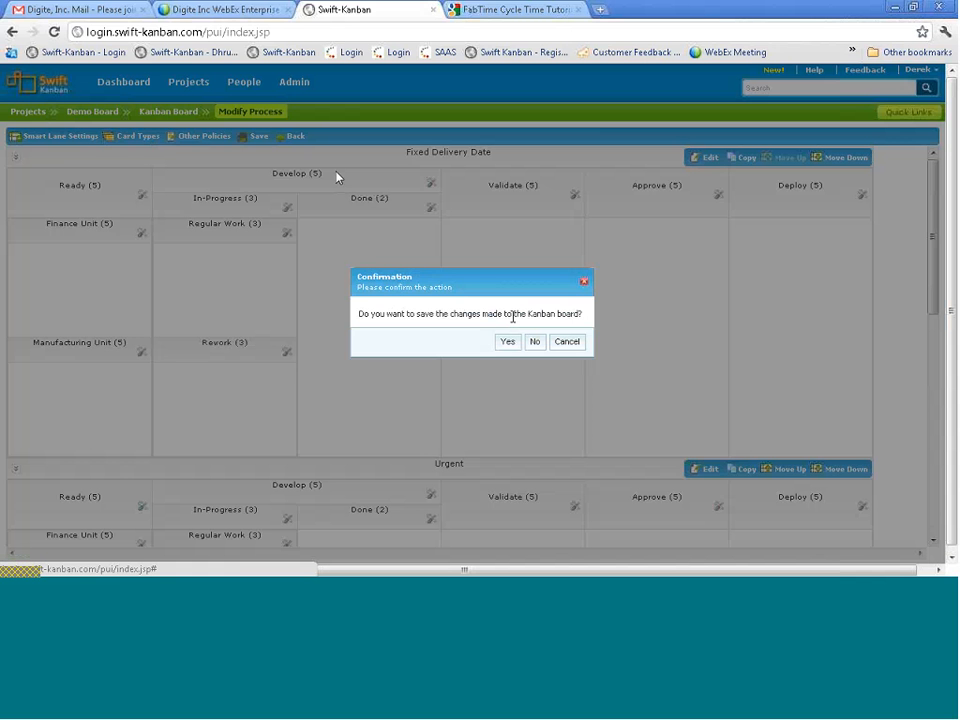
pyautogui.click(509, 343)
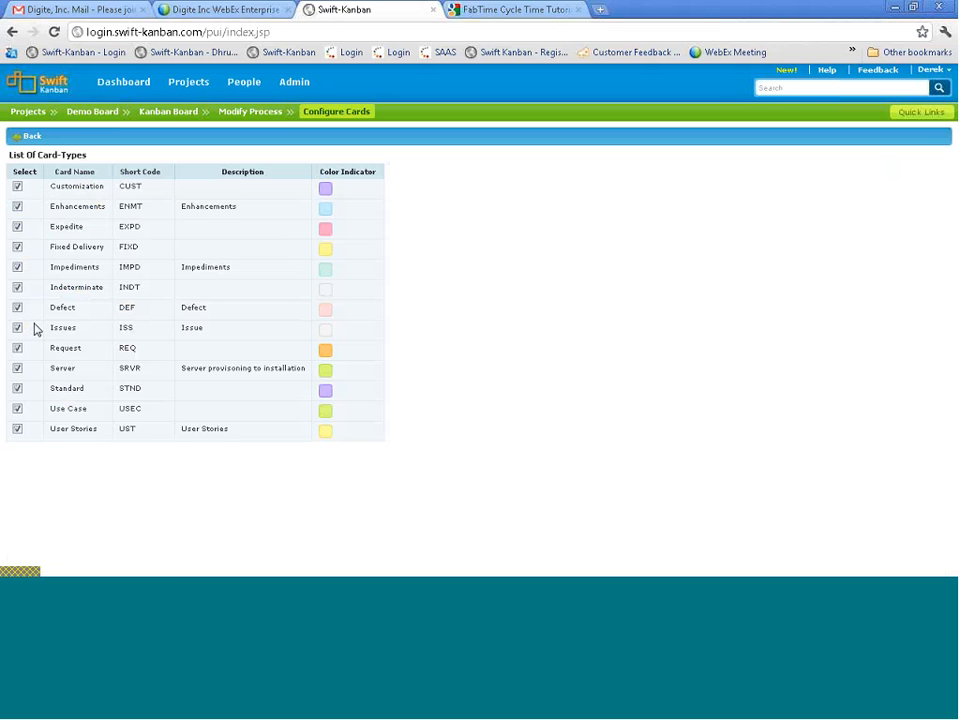
pyautogui.click(36, 139)
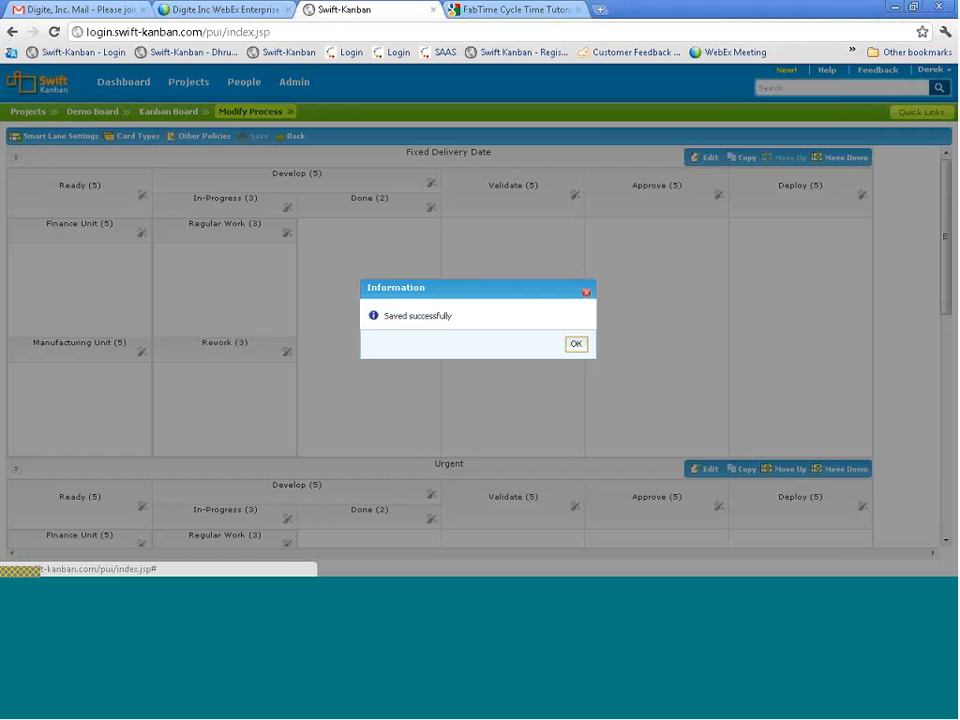
pyautogui.click(577, 345)
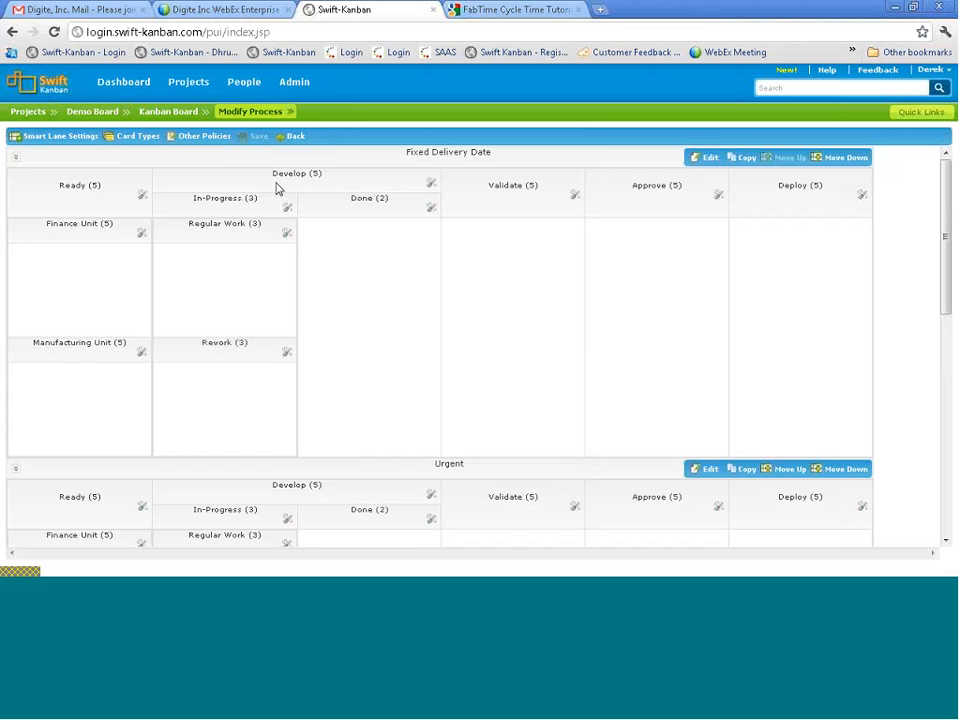
# Review the board's other policies on card movement and return to the Kanban board.
pyautogui.click(210, 143)
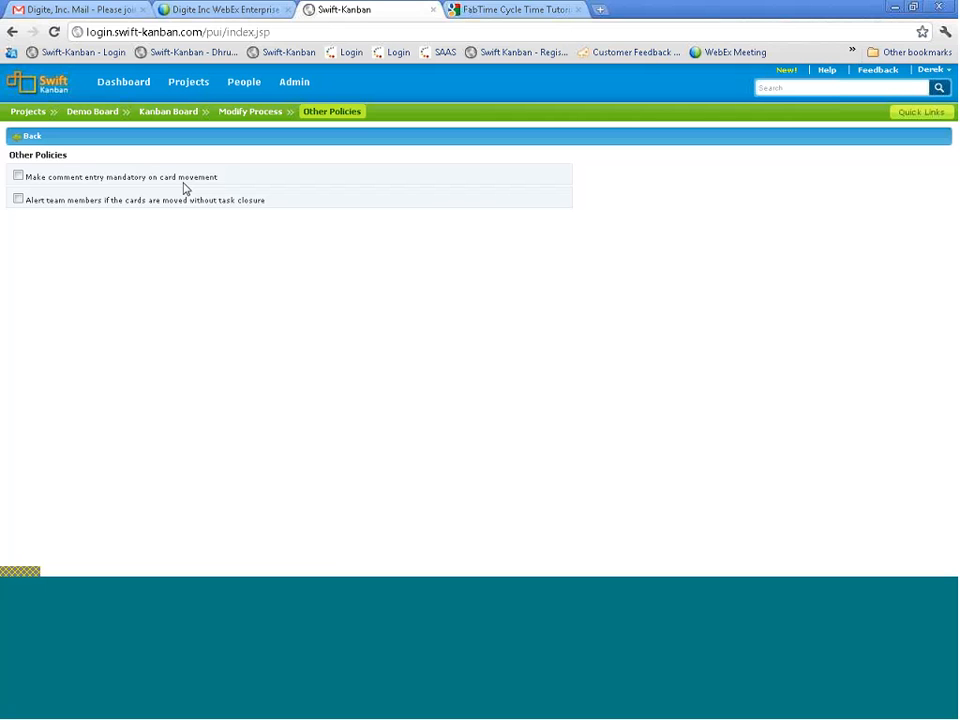
pyautogui.click(34, 139)
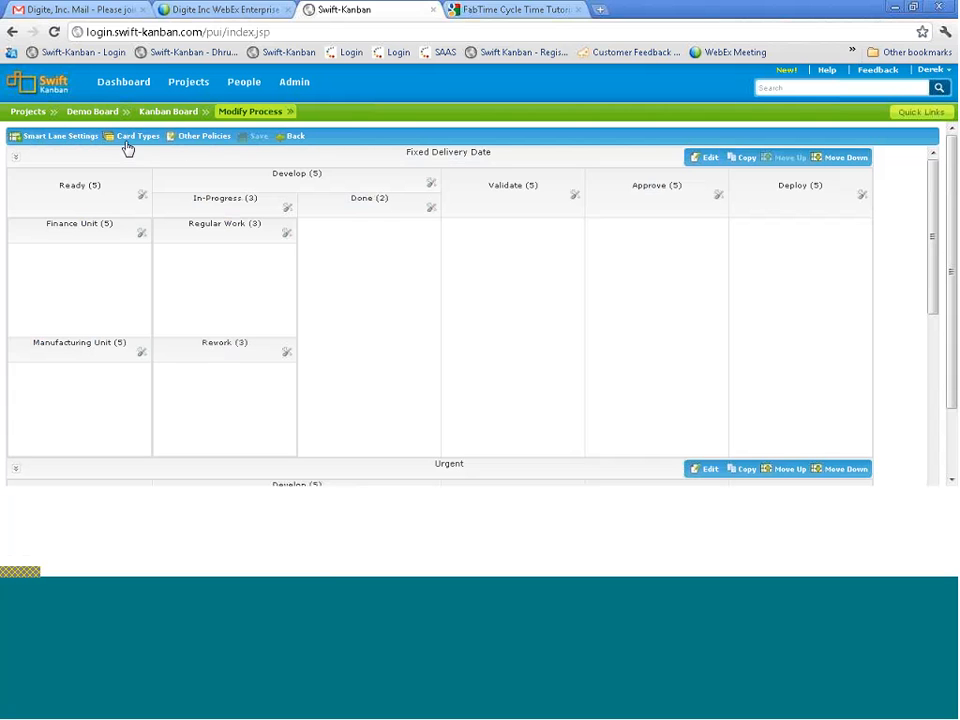
pyautogui.click(288, 136)
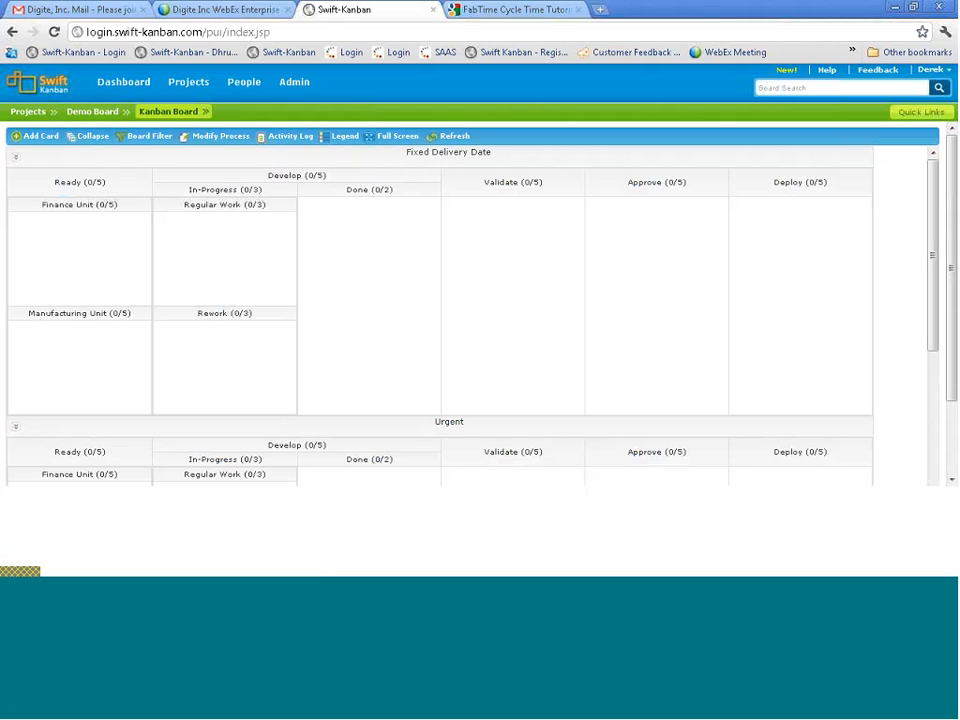
pyautogui.click(35, 137)
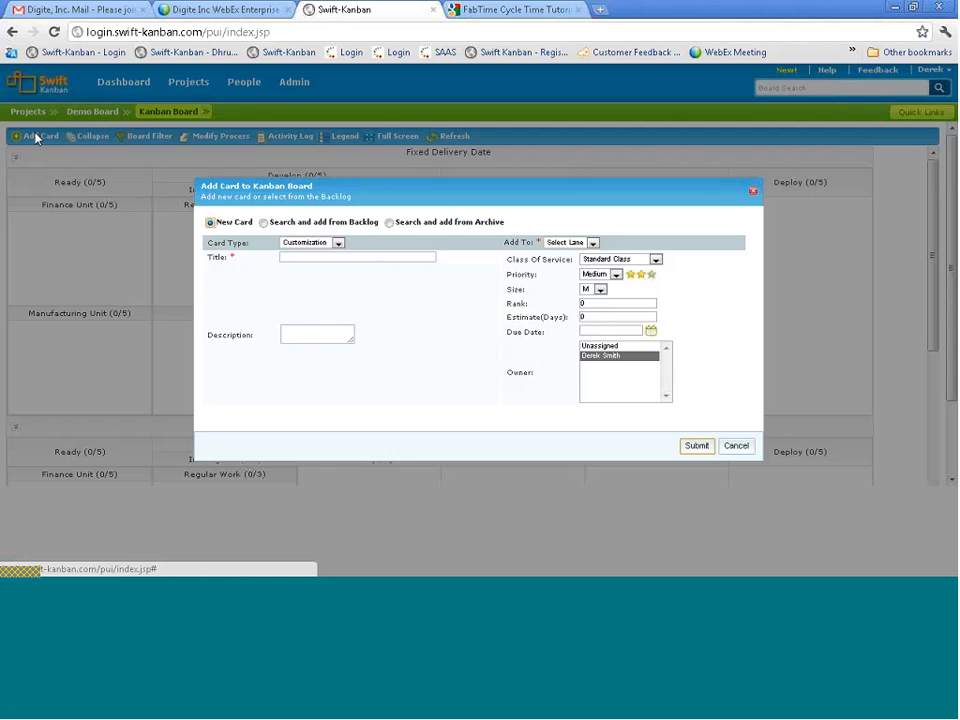
pyautogui.click(306, 244)
pyautogui.click(306, 247)
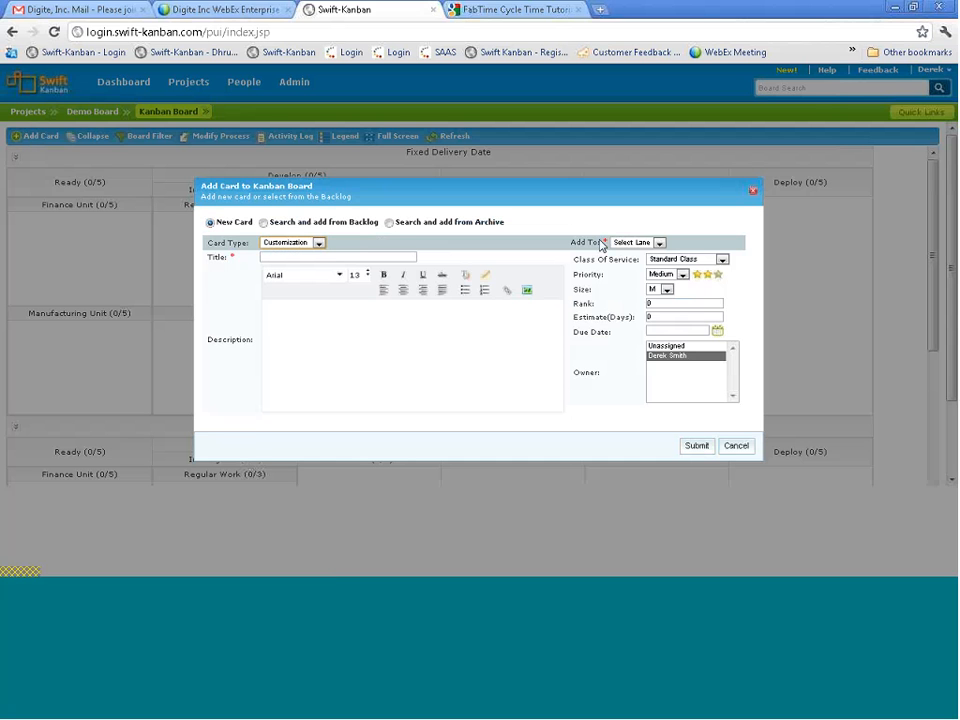
pyautogui.click(754, 195)
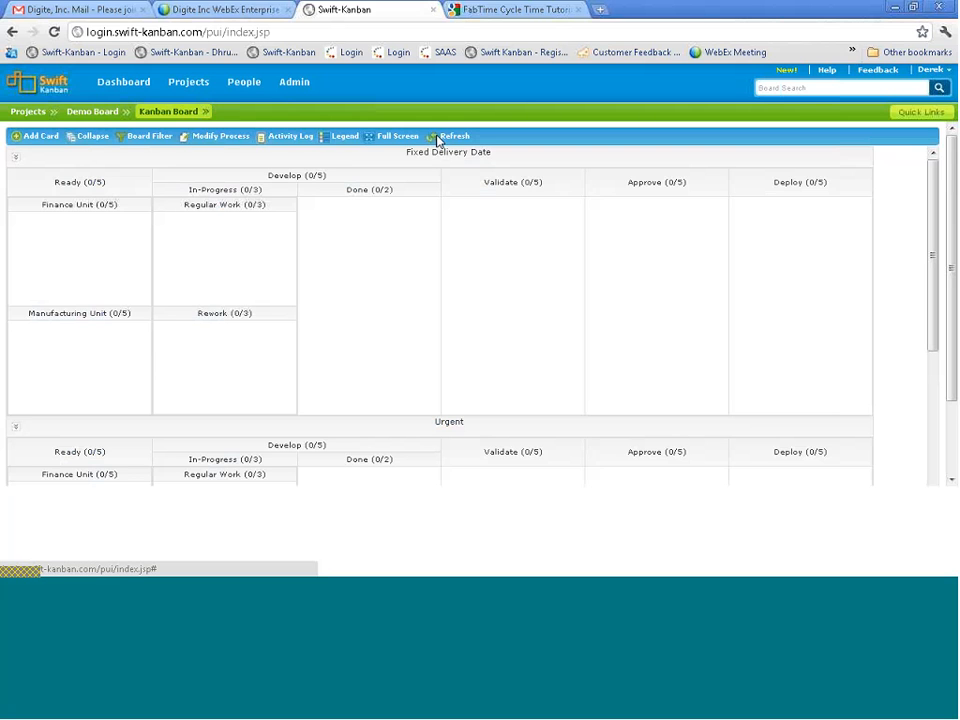
pyautogui.click(228, 137)
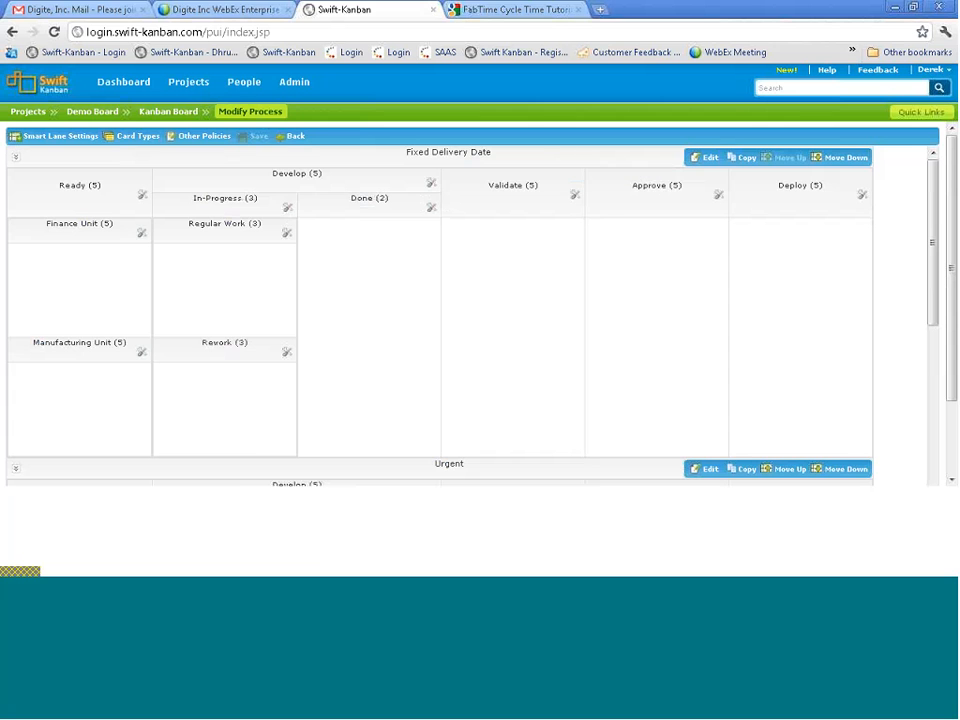
pyautogui.click(293, 136)
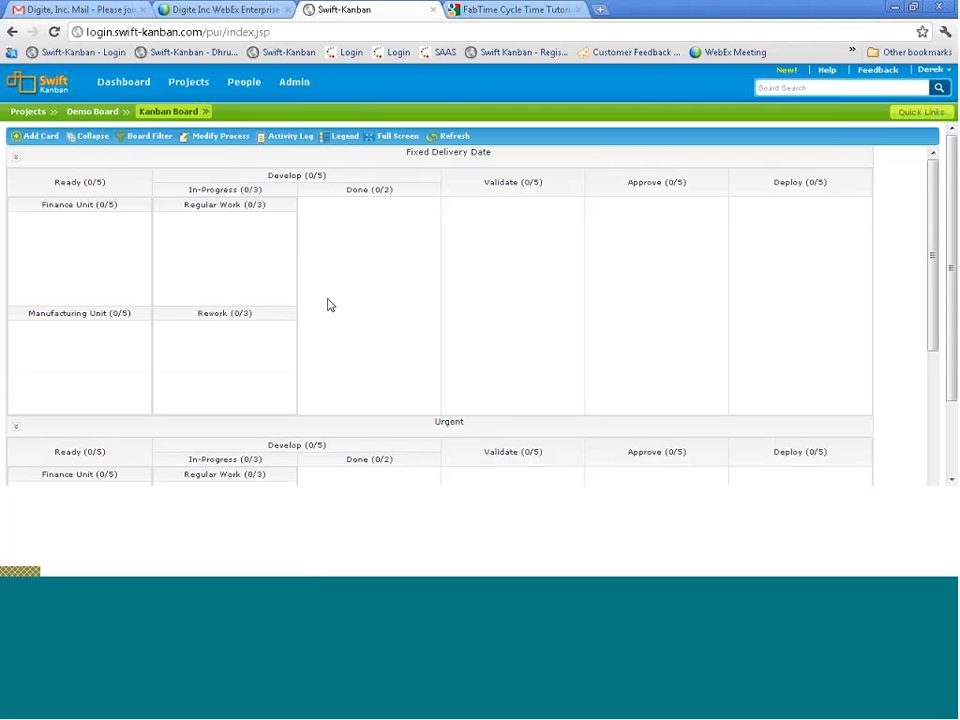
# Start a new card of type User Stories titled "Demo user Story", leaving its description empty.
pyautogui.click(47, 141)
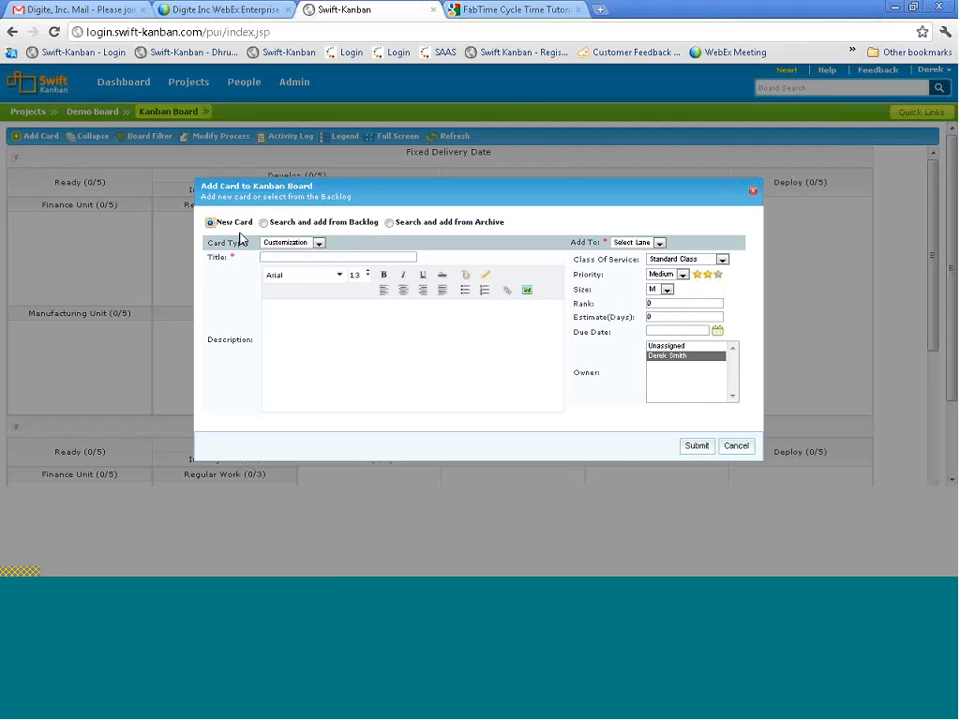
pyautogui.click(303, 245)
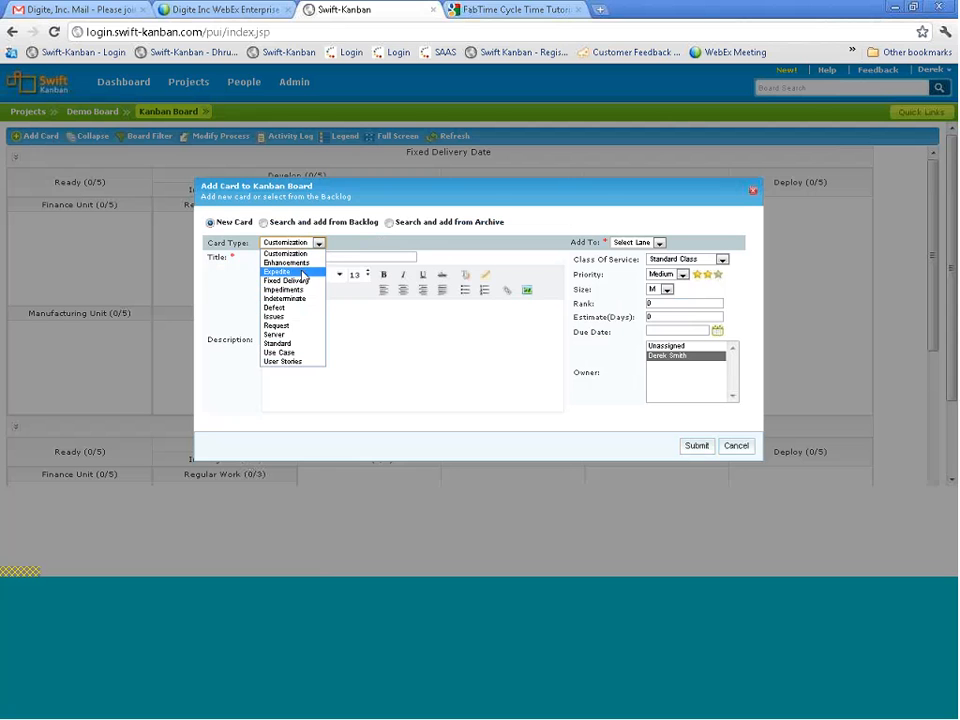
pyautogui.click(300, 362)
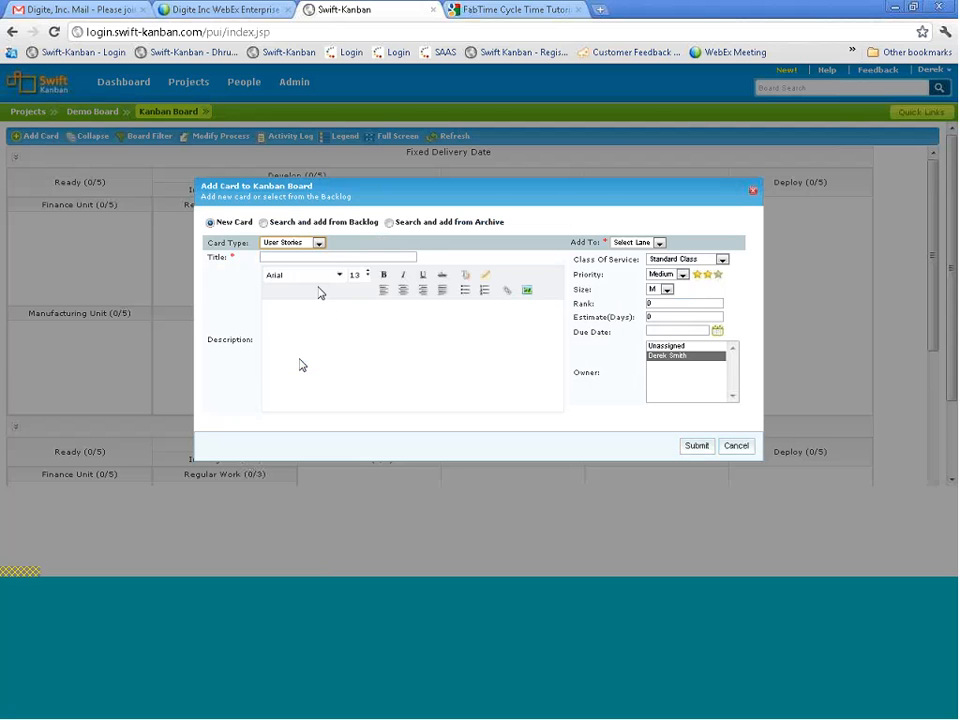
pyautogui.click(319, 256)
pyautogui.write('Demo ')
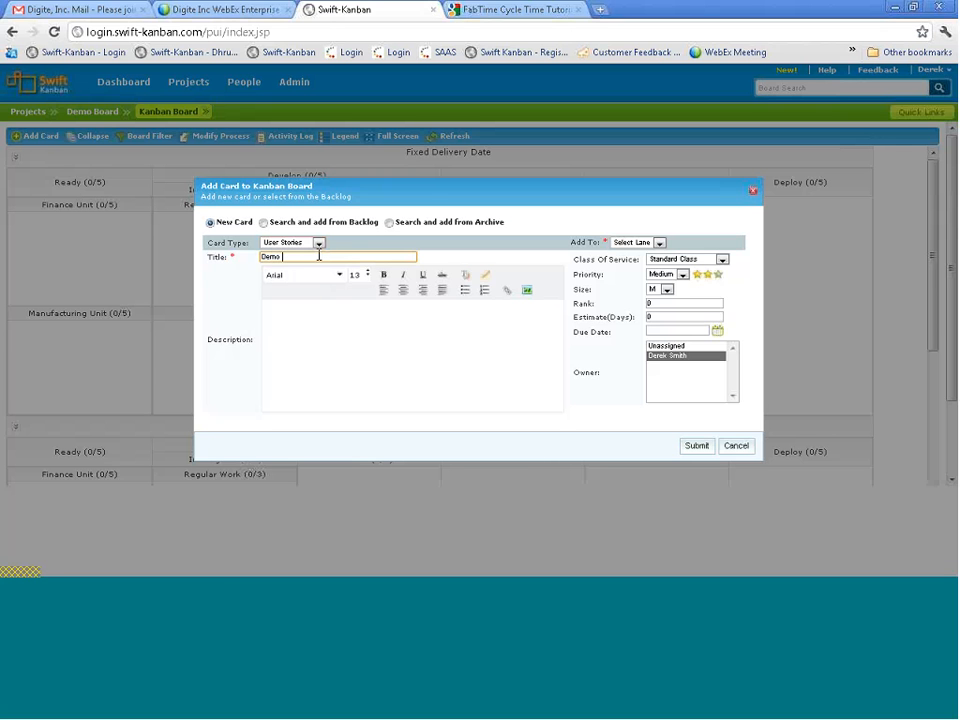
pyautogui.write('user Story')
pyautogui.click(351, 358)
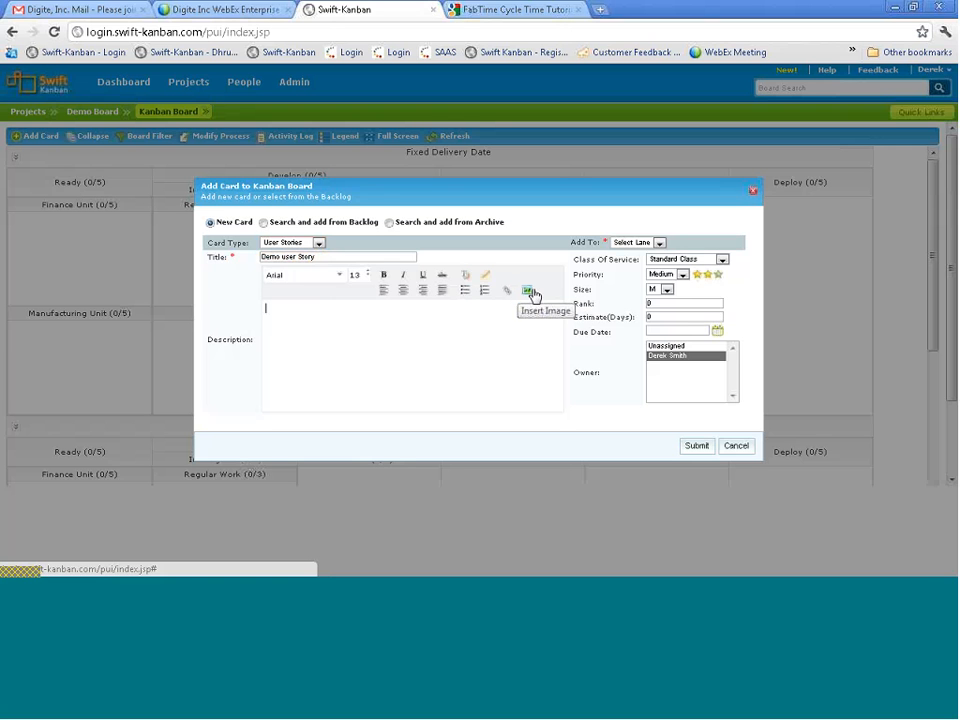
# Check the lanes available for the new user story and set its class of service to Fixed Delivery Date.
pyautogui.click(632, 243)
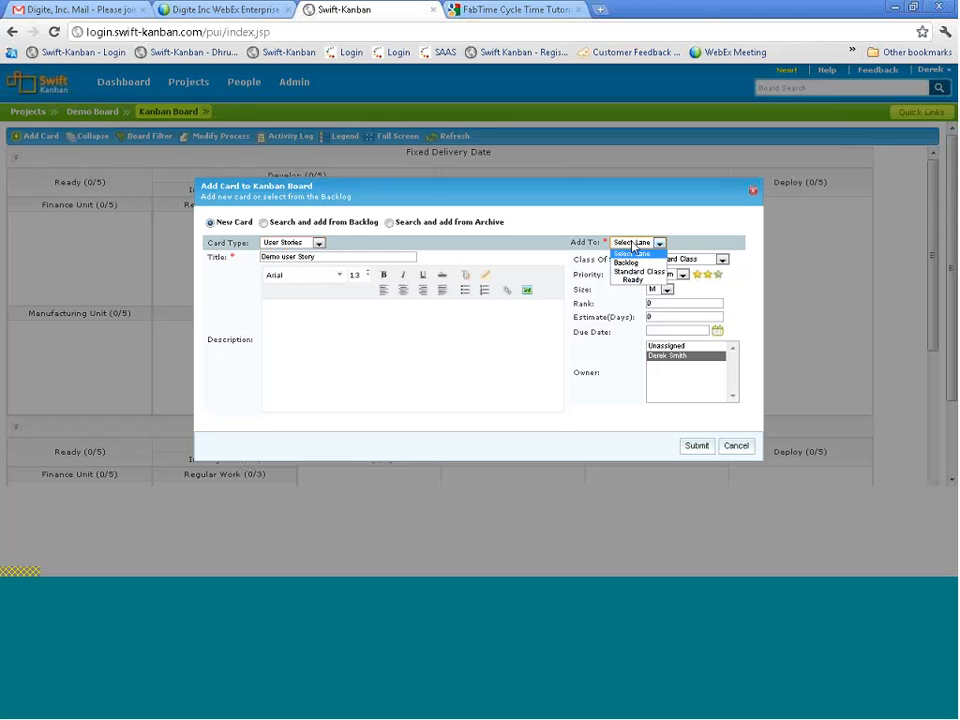
pyautogui.click(632, 248)
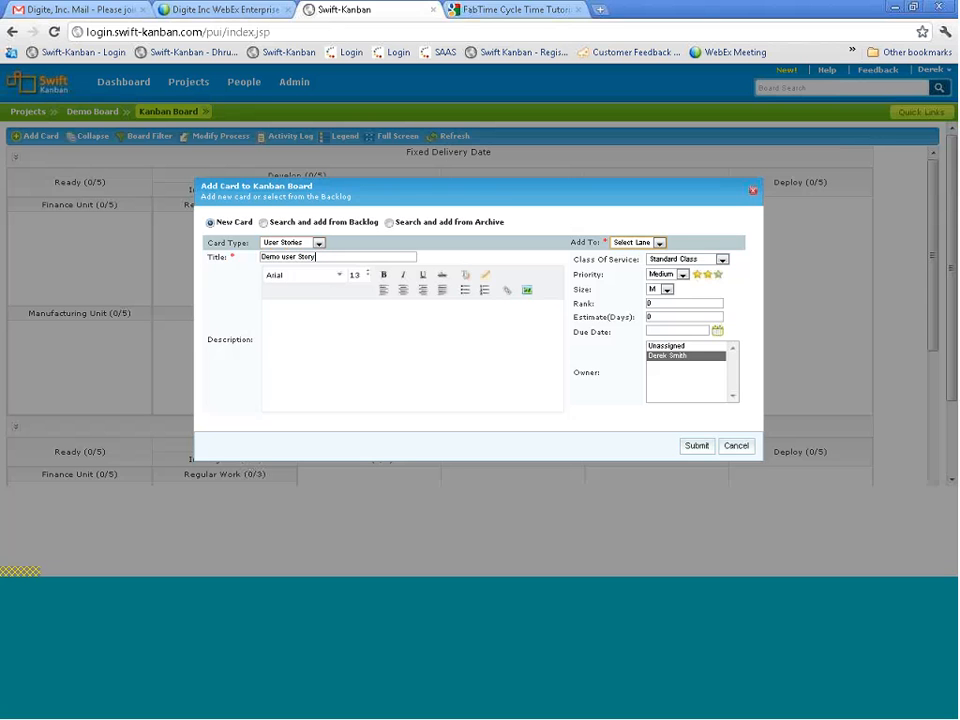
pyautogui.moveTo(473, 198); pyautogui.dragTo(472, 231)
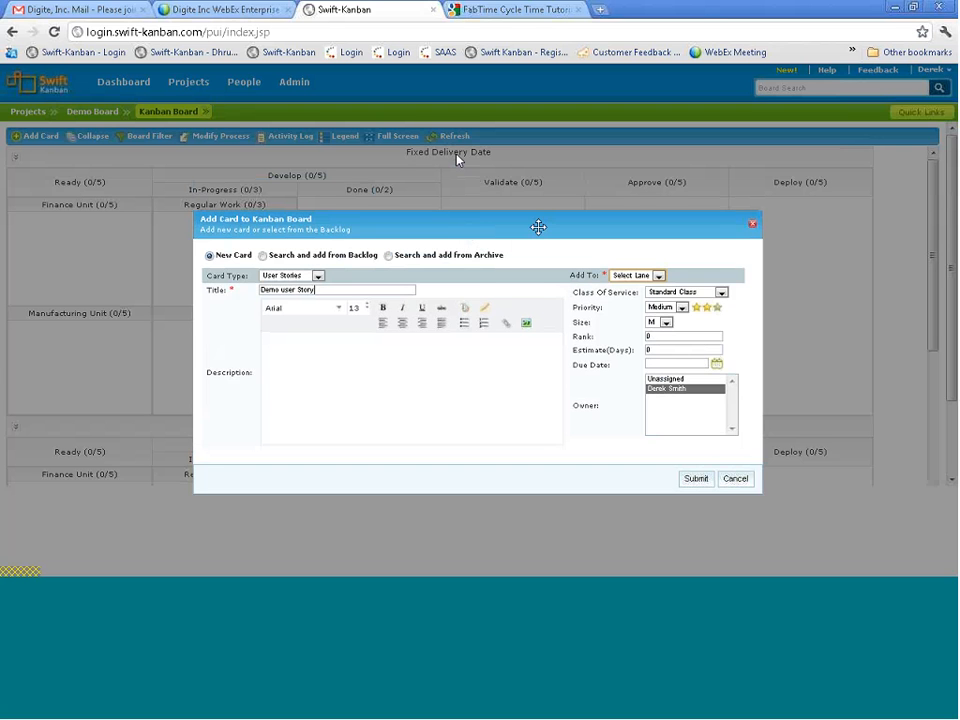
pyautogui.click(659, 276)
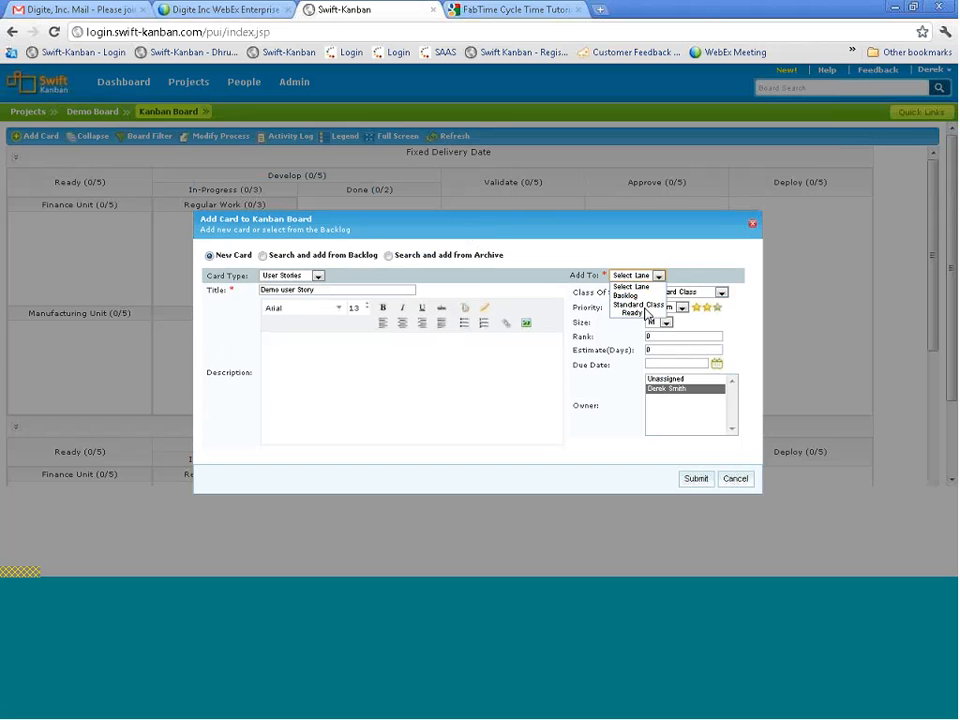
pyautogui.click(700, 292)
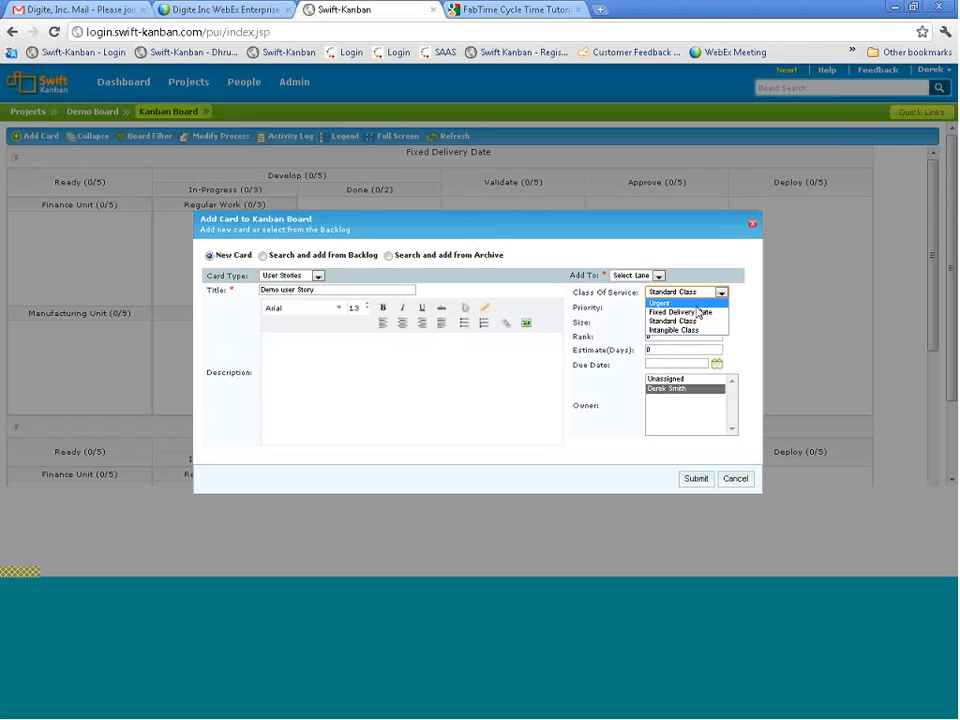
pyautogui.click(695, 312)
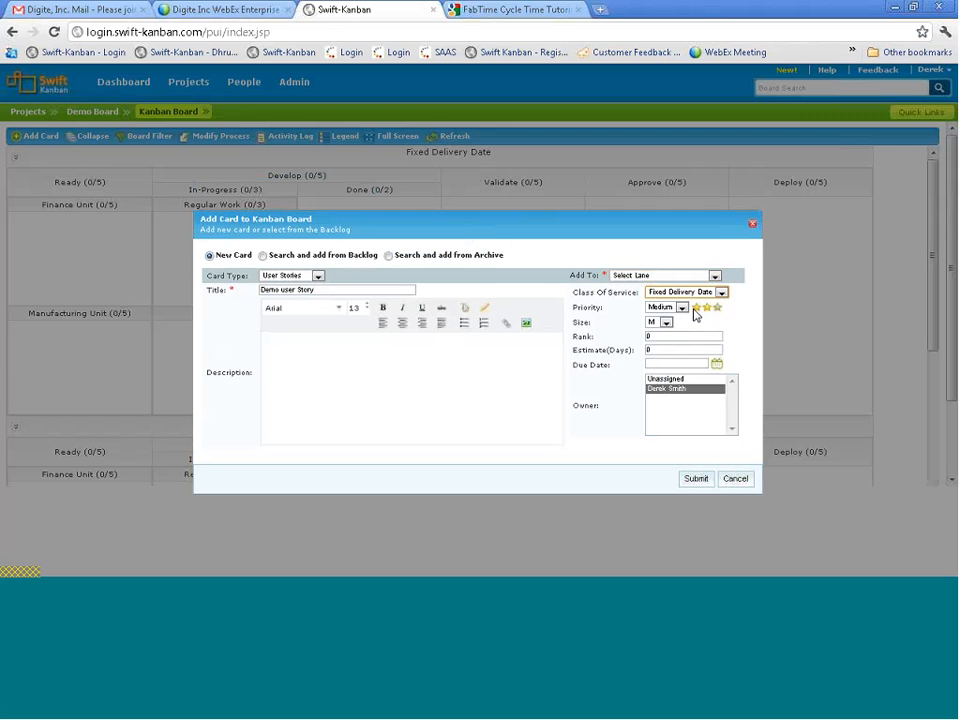
# Add the user story to Ready's Manufacturing Unit sub-lane under Fixed Delivery Date, and move it to the In-Progress Rework sub-lane.
pyautogui.click(636, 276)
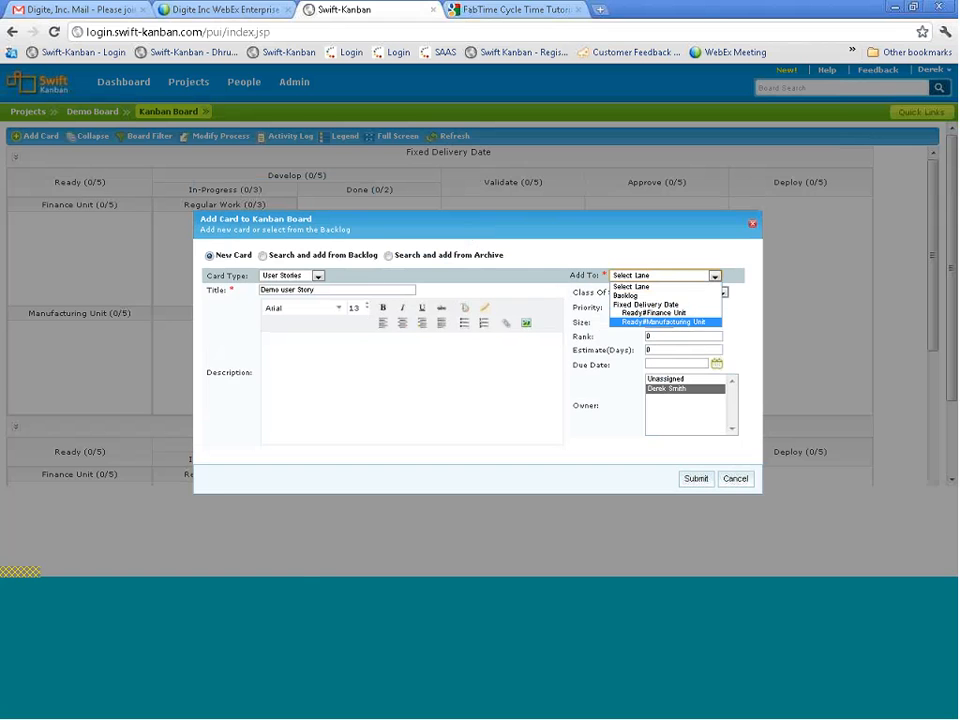
pyautogui.moveTo(453, 233); pyautogui.dragTo(539, 229)
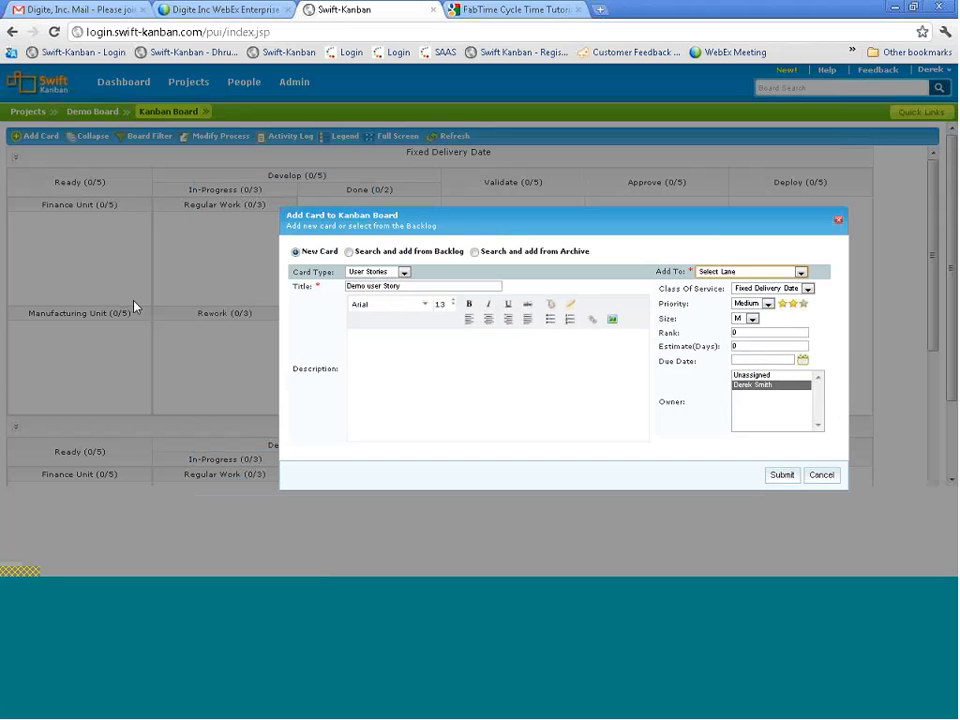
pyautogui.click(712, 272)
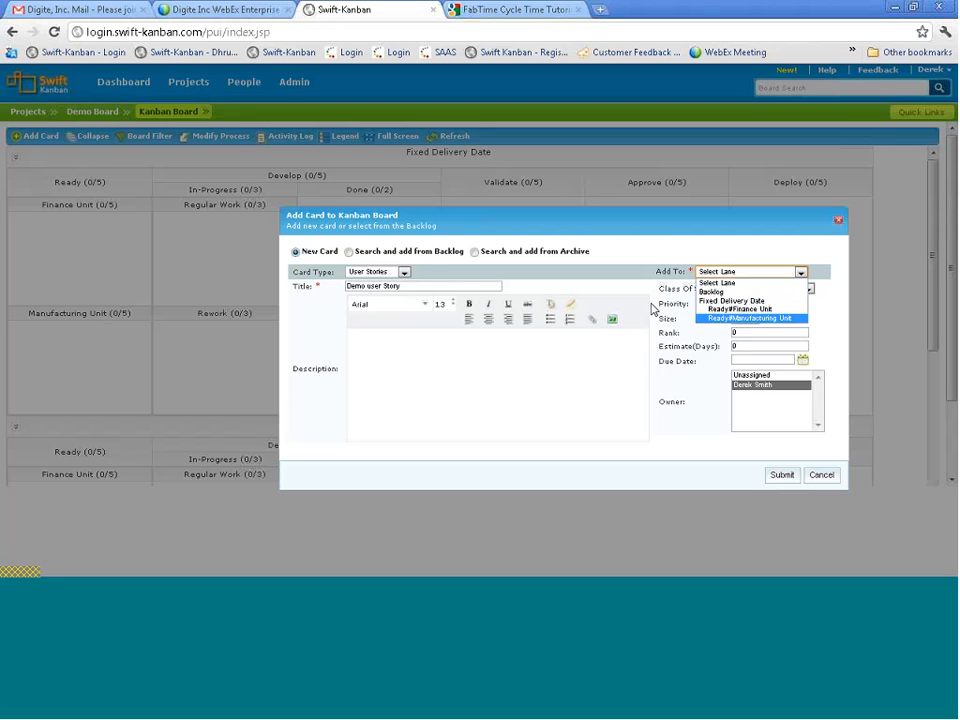
pyautogui.click(744, 318)
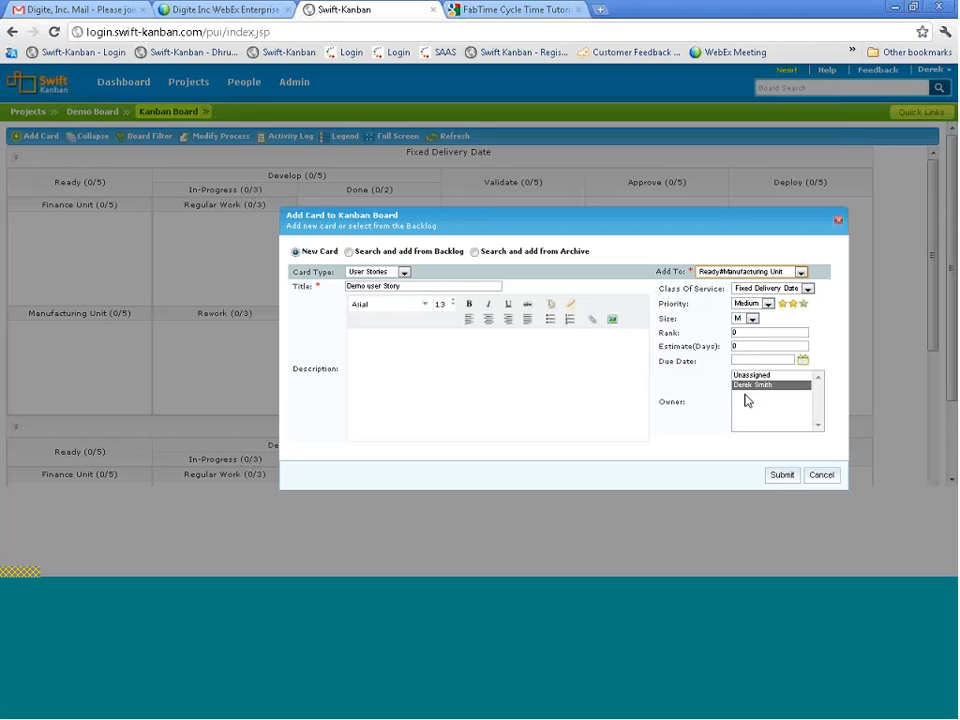
pyautogui.click(779, 475)
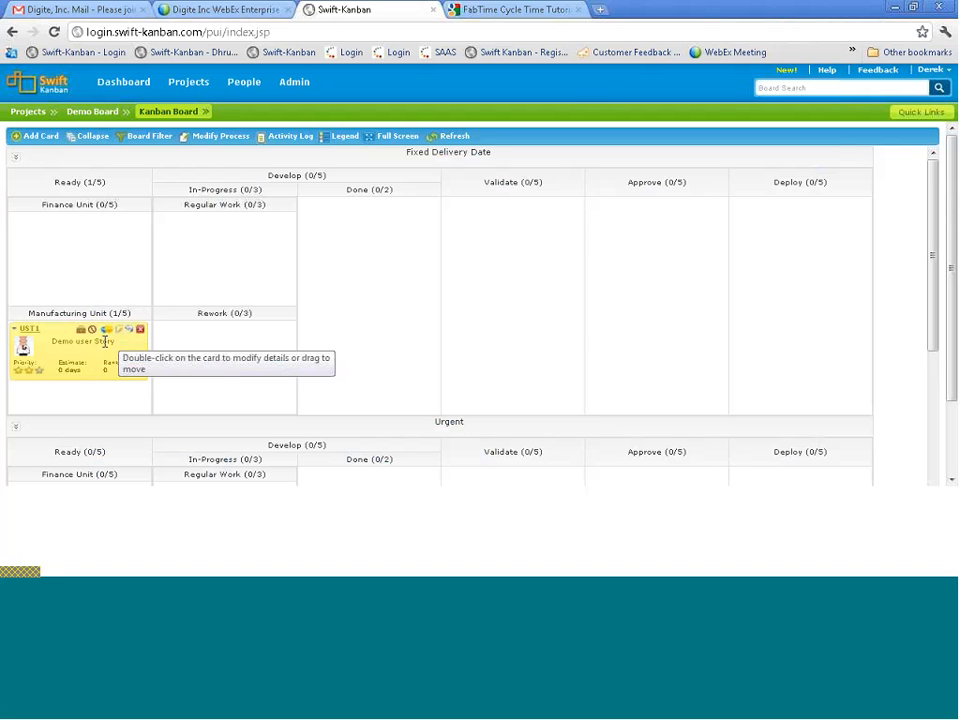
pyautogui.moveTo(104, 342); pyautogui.dragTo(206, 350)
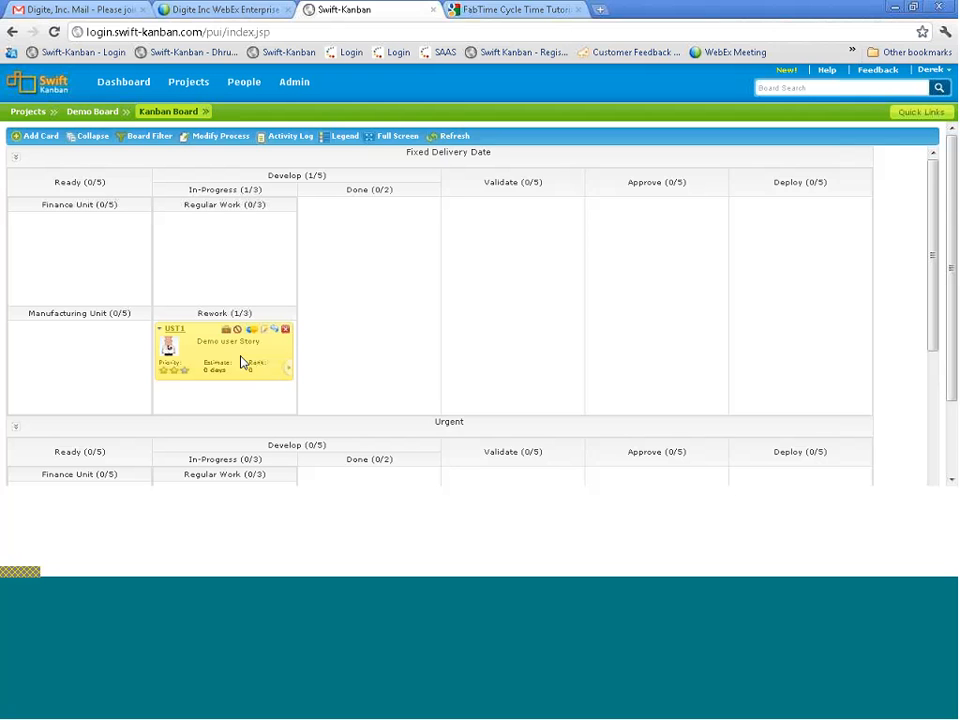
# Create a Defect card titled "New Defect" and add it to the Backlog.
pyautogui.click(52, 144)
pyautogui.click(282, 243)
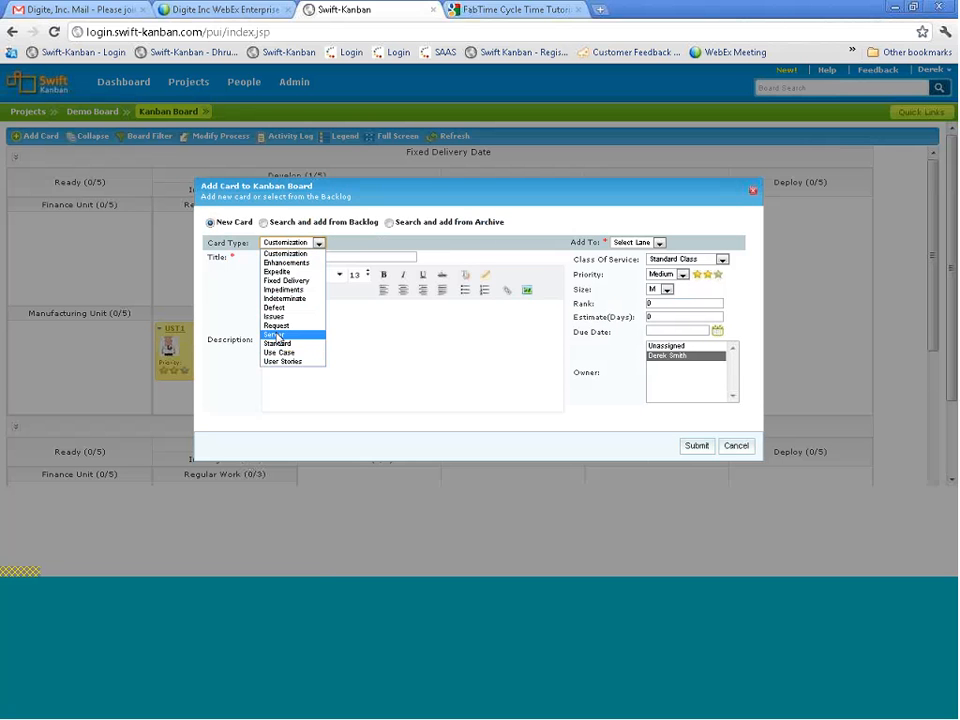
pyautogui.click(277, 308)
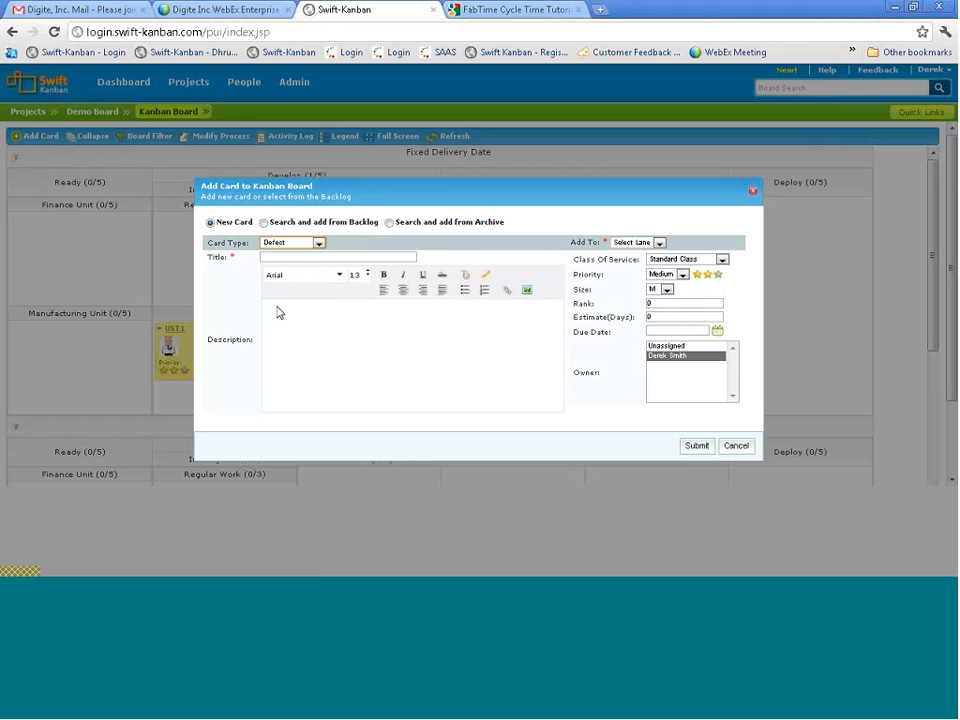
pyautogui.click(287, 257)
pyautogui.write('New D')
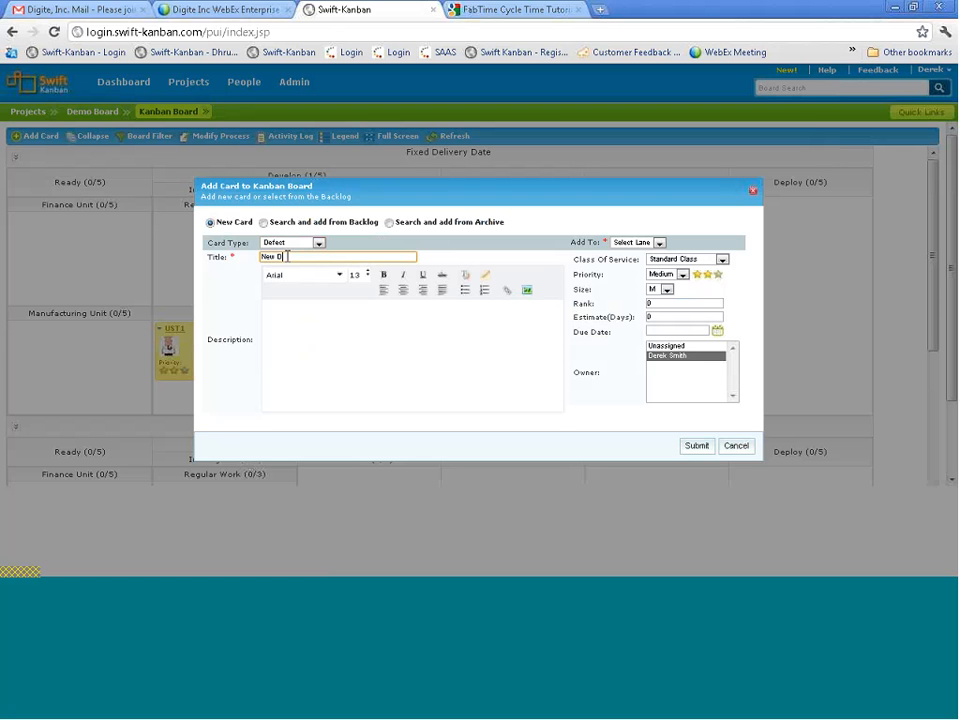
pyautogui.write('efect')
pyautogui.click(658, 244)
pyautogui.click(655, 264)
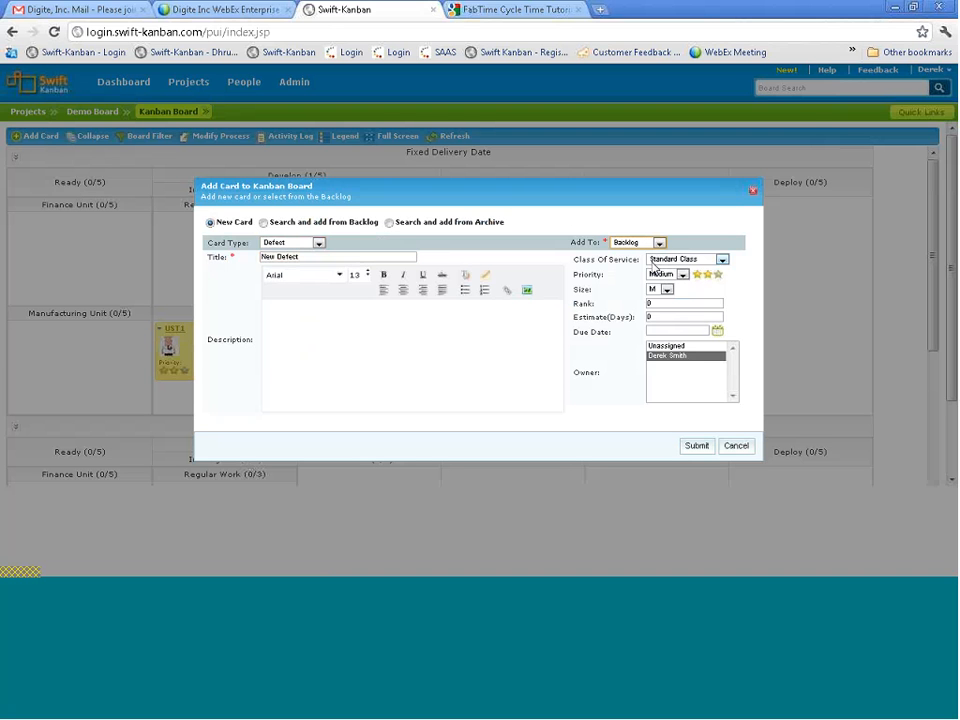
pyautogui.click(696, 446)
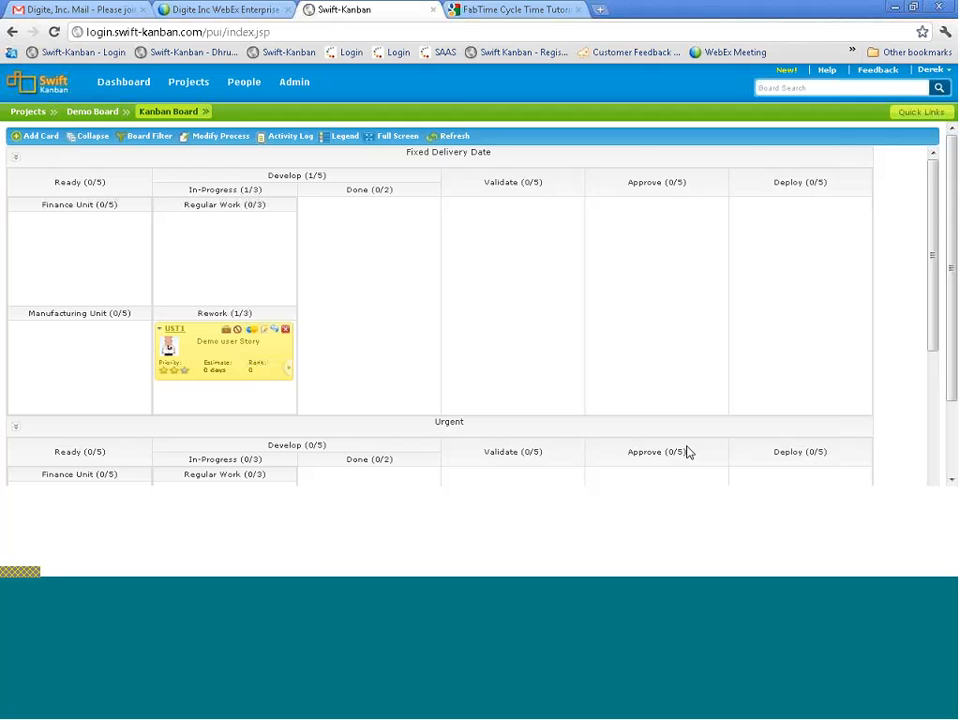
# Add the New Defect card from the backlog to the Standard Class smart lane's Ready lane and check it on the board.
pyautogui.click(57, 142)
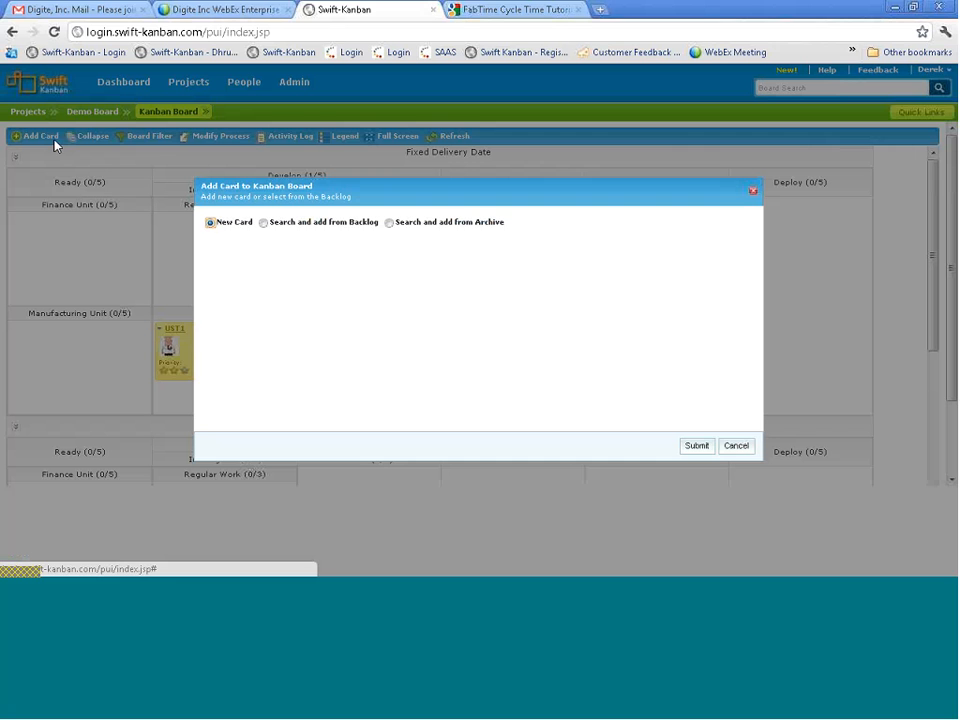
pyautogui.click(264, 223)
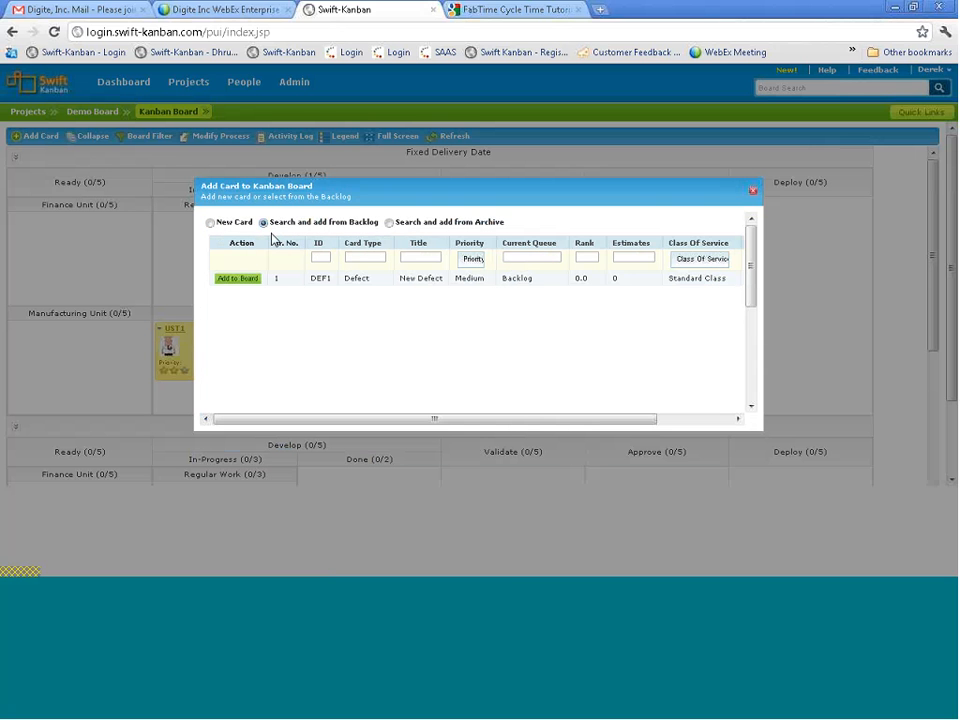
pyautogui.click(249, 280)
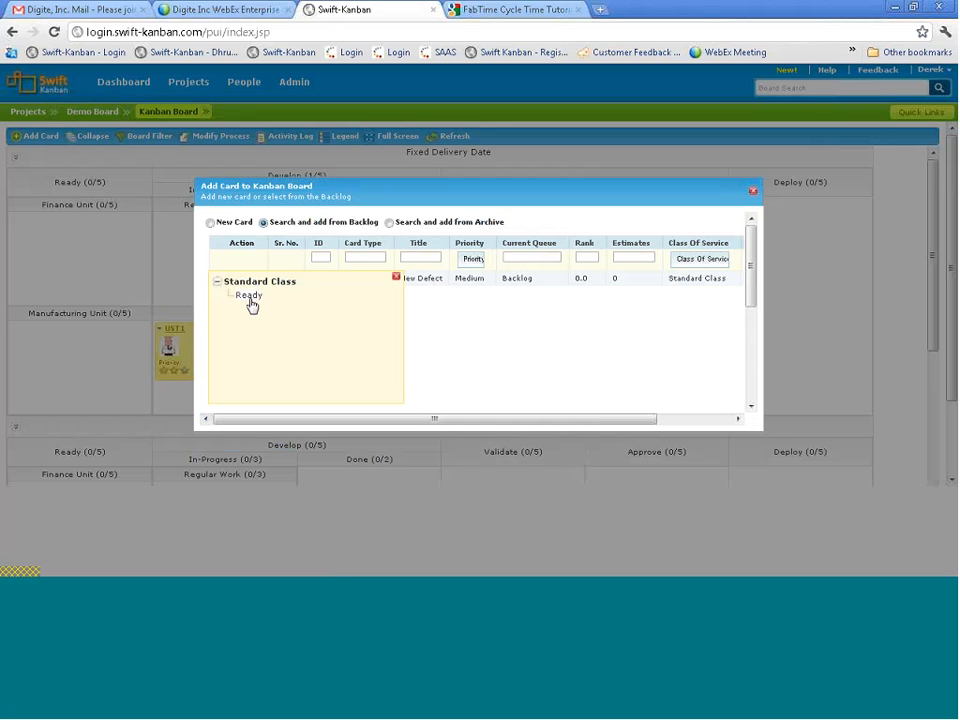
pyautogui.click(250, 298)
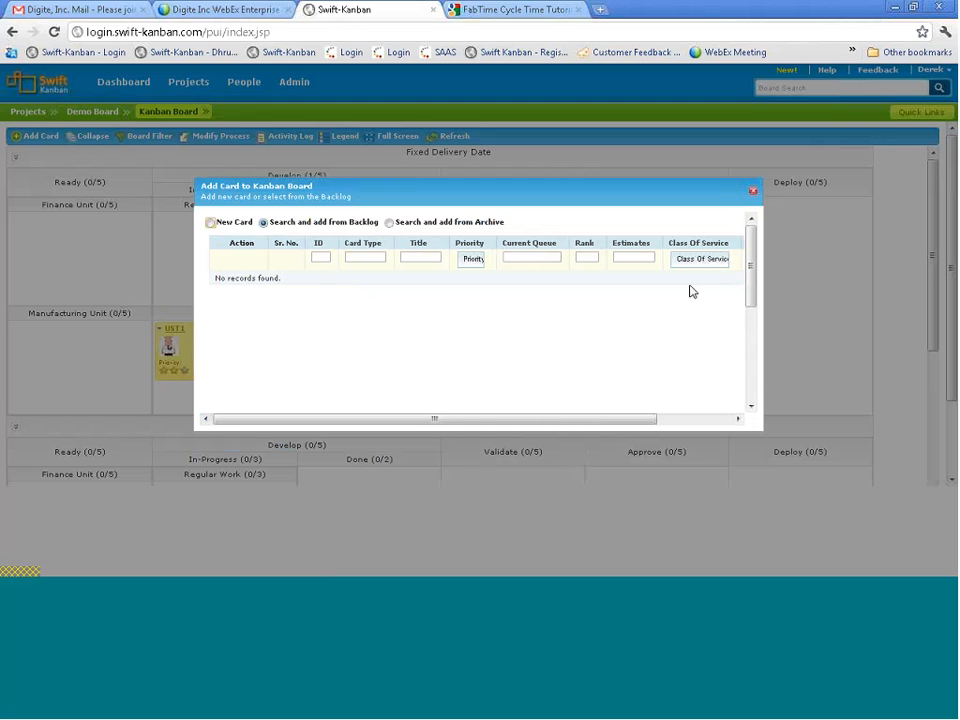
pyautogui.click(753, 191)
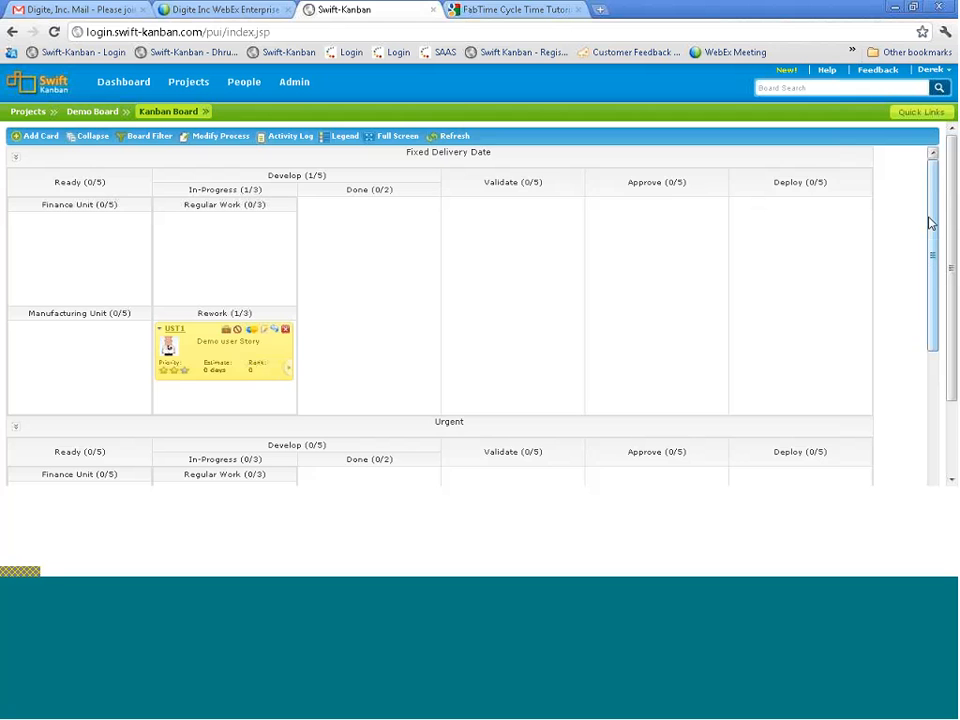
pyautogui.moveTo(932, 219); pyautogui.dragTo(934, 410)
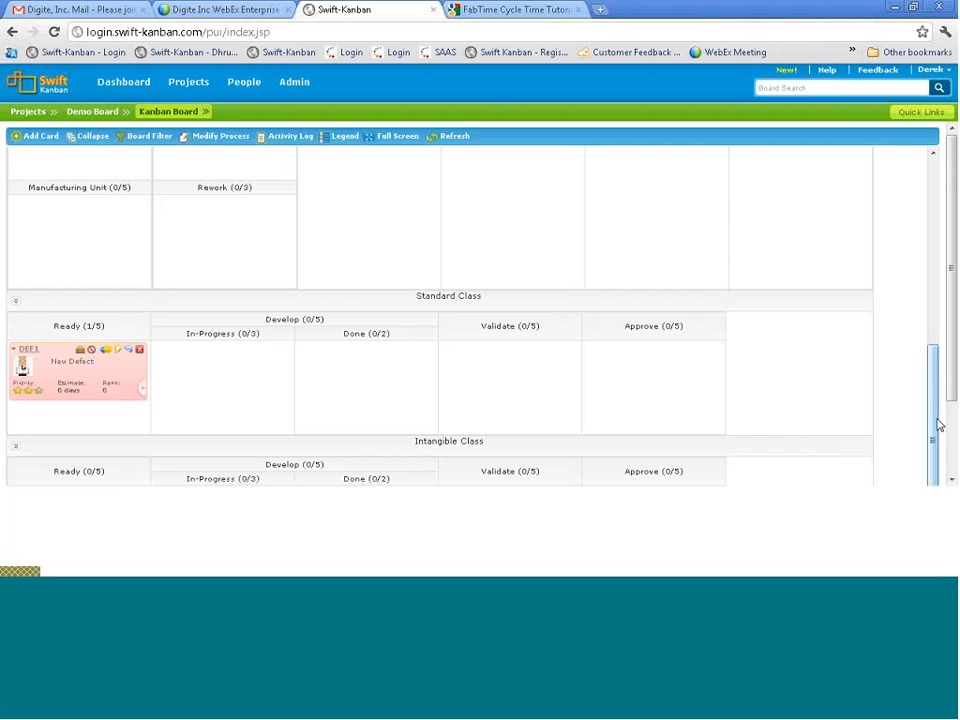
pyautogui.moveTo(934, 428); pyautogui.dragTo(932, 251)
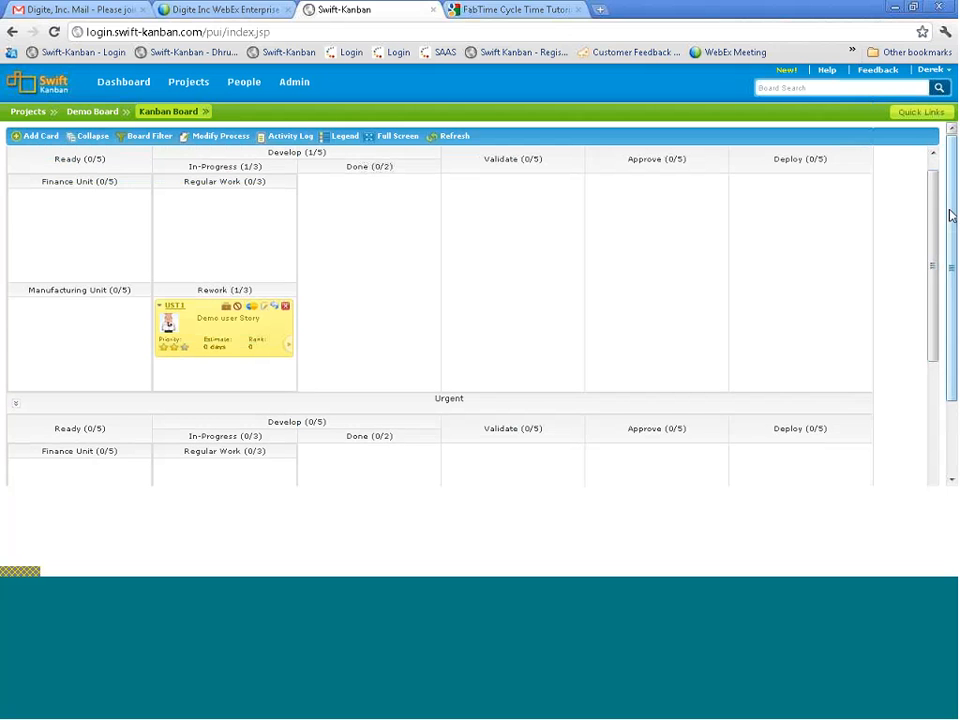
pyautogui.scroll(2, 939, 229)
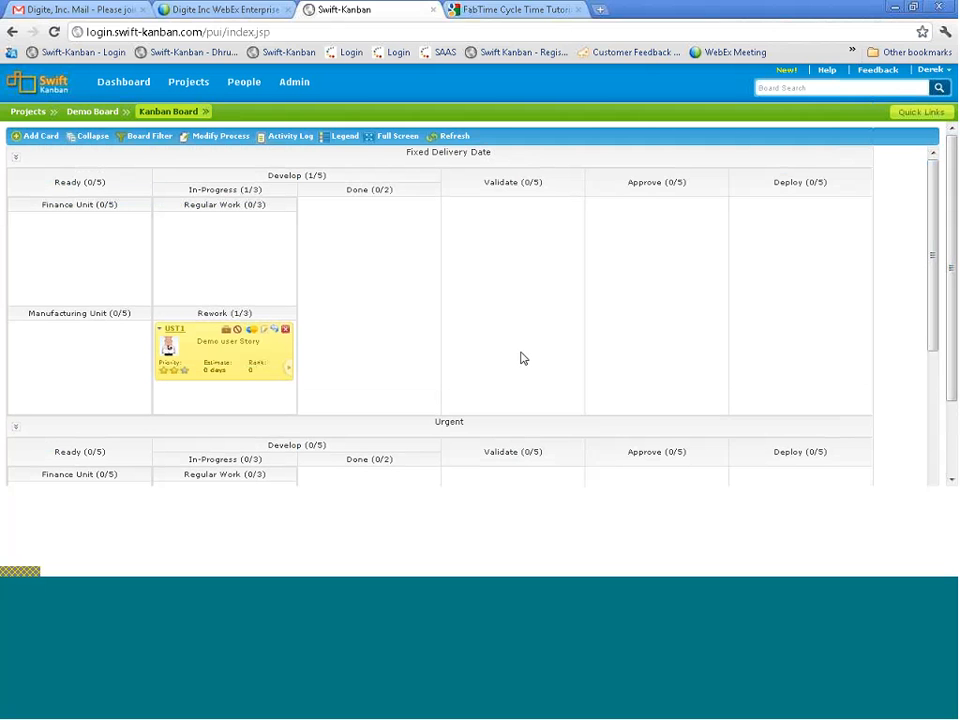
# Modify the board's process so that smart lanes are defined by custom labels, and save the setting.
pyautogui.click(229, 138)
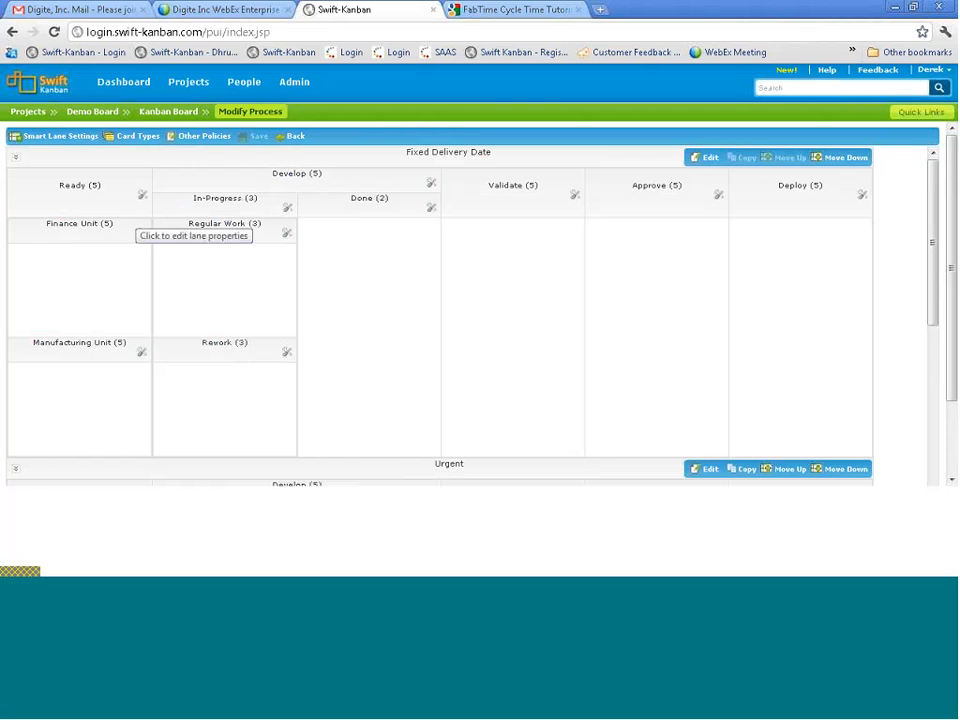
pyautogui.click(87, 145)
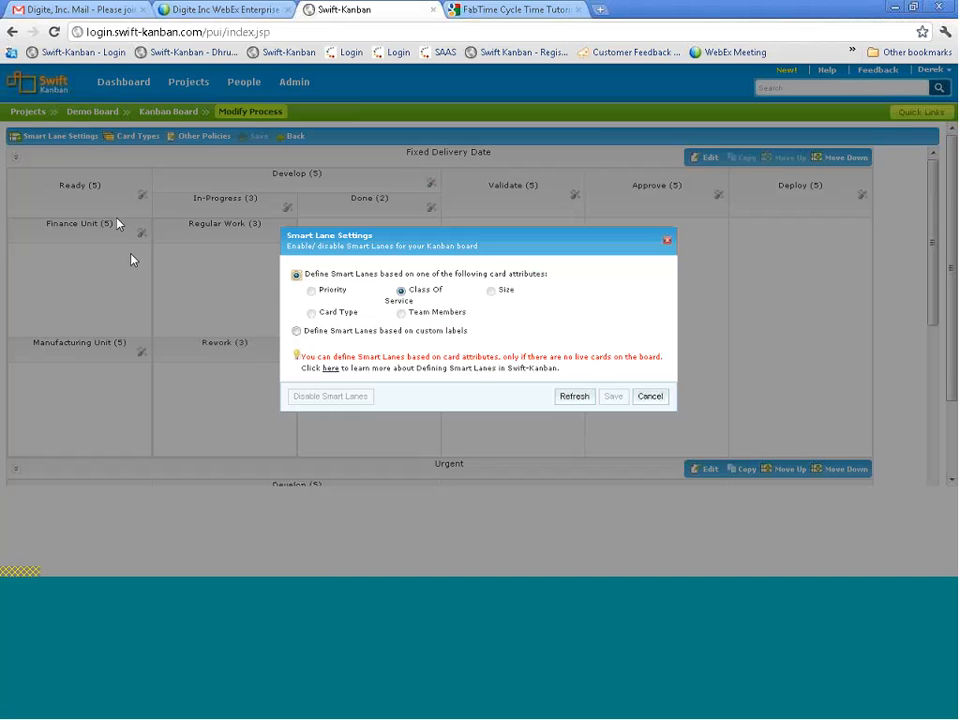
pyautogui.click(296, 331)
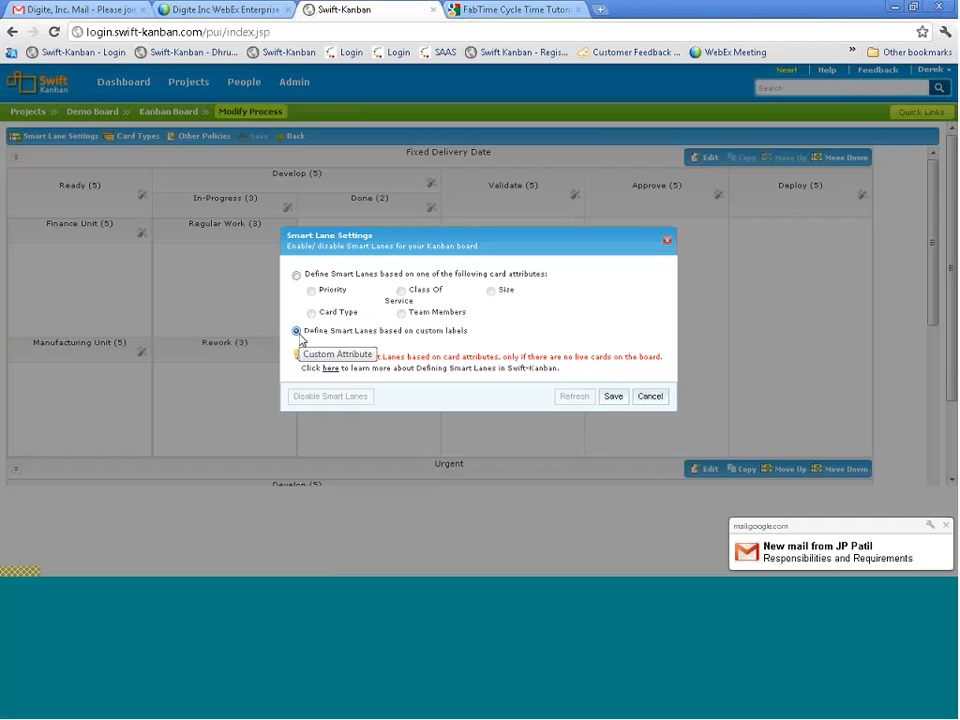
pyautogui.click(611, 398)
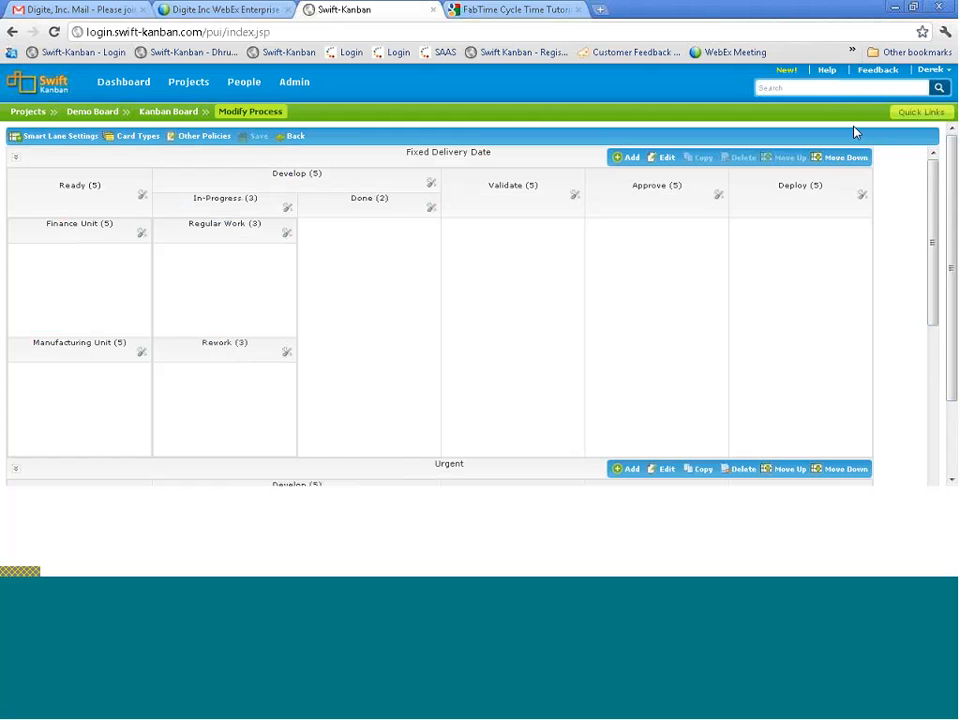
# Log out of the current account and sign in to the Product Owner account with its e-mail address and password.
pyautogui.click(929, 70)
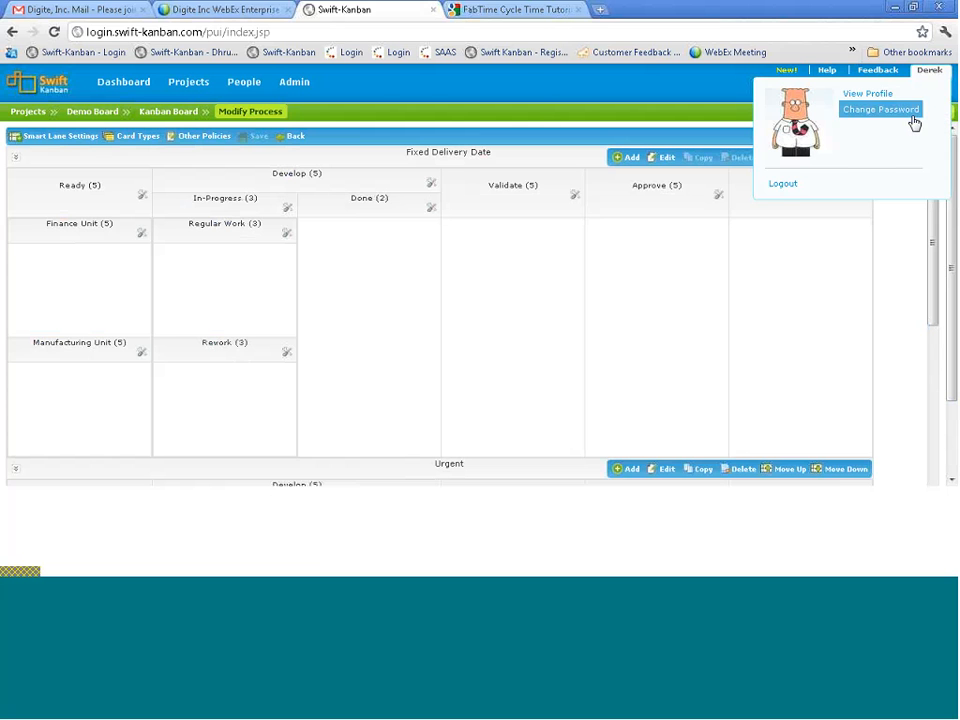
pyautogui.click(788, 188)
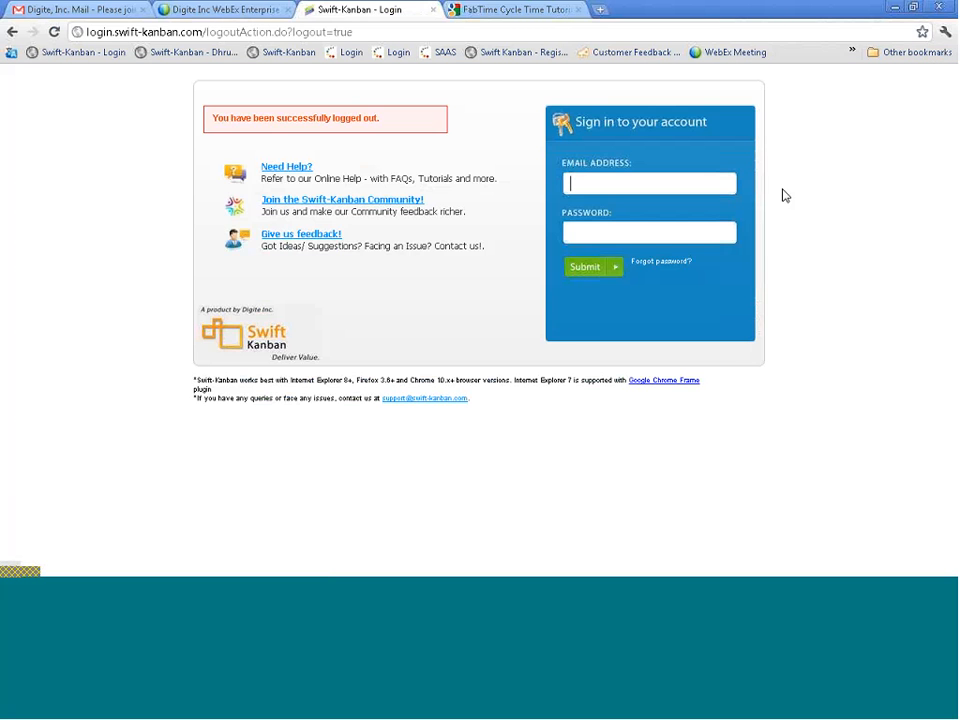
pyautogui.write('q')
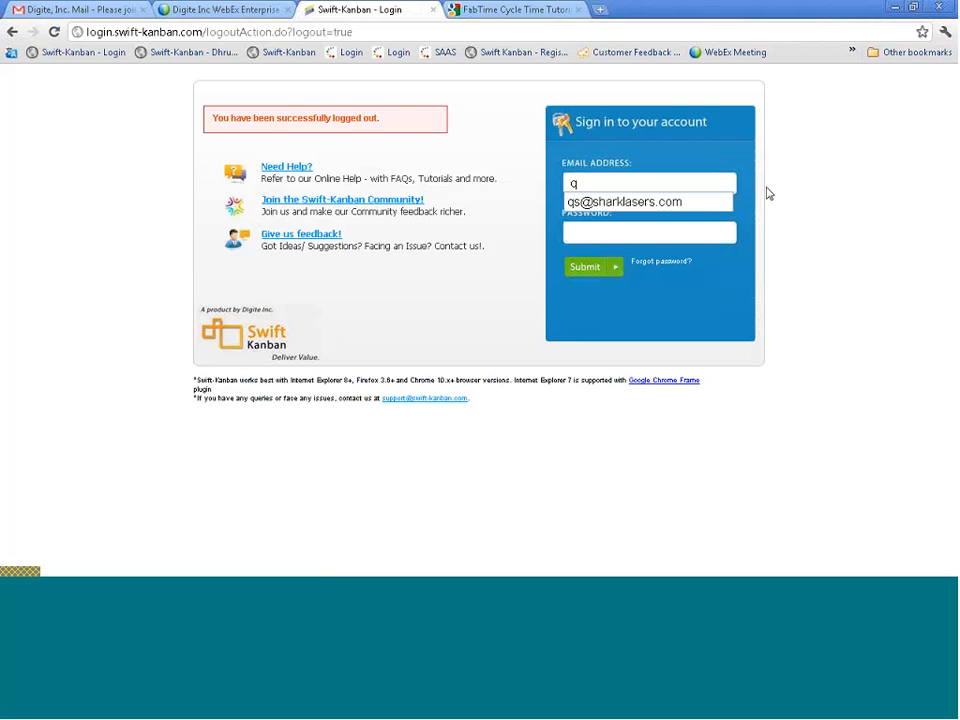
pyautogui.click(677, 202)
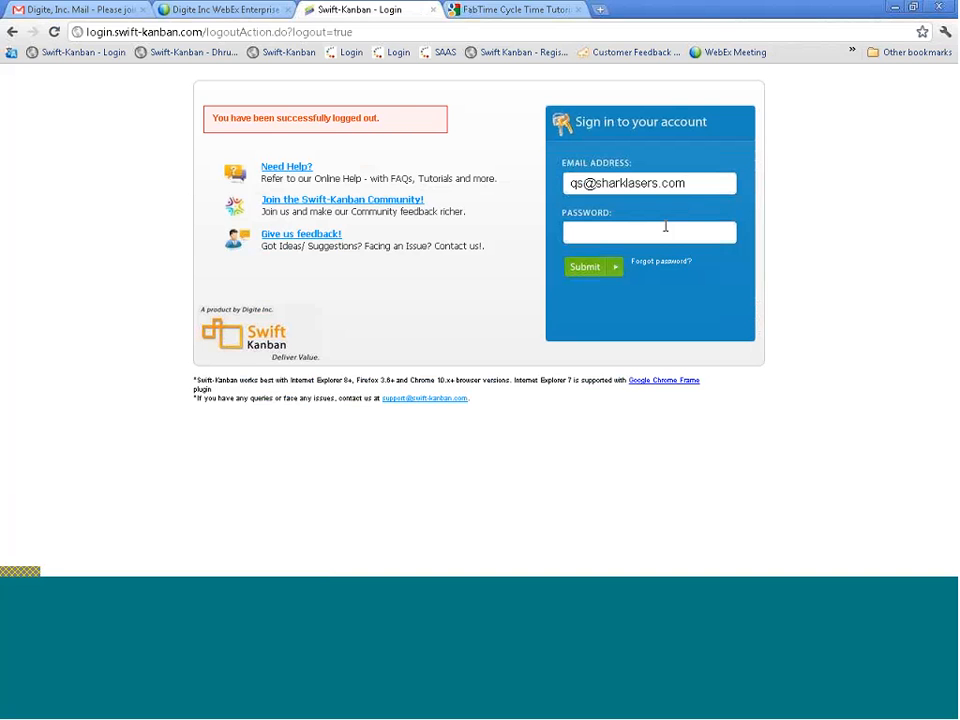
pyautogui.click(663, 230)
pyautogui.write('*********')
pyautogui.press('Return')
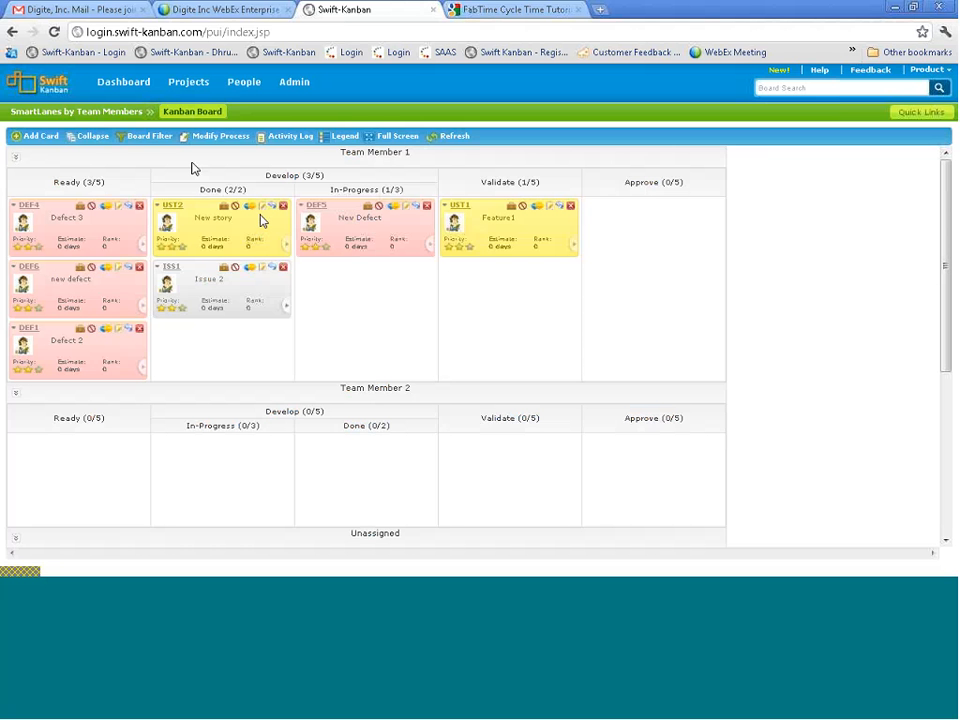
# View the Kanban boards of the Basic Flow and Simple Scheduling projects.
pyautogui.click(192, 85)
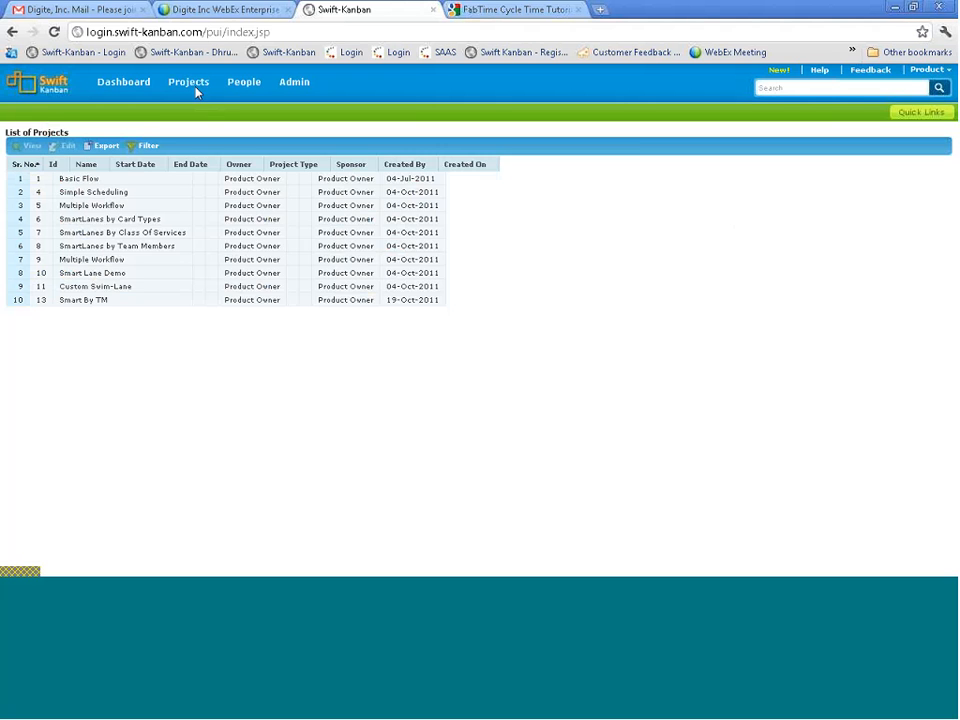
pyautogui.click(115, 179)
pyautogui.doubleClick(115, 179)
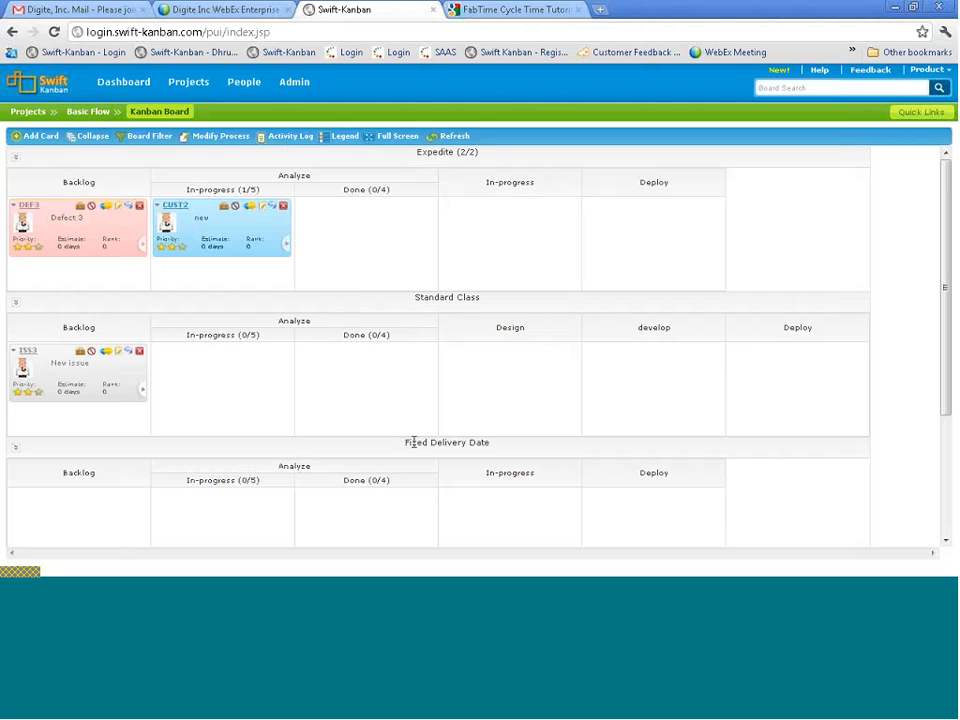
pyautogui.click(203, 82)
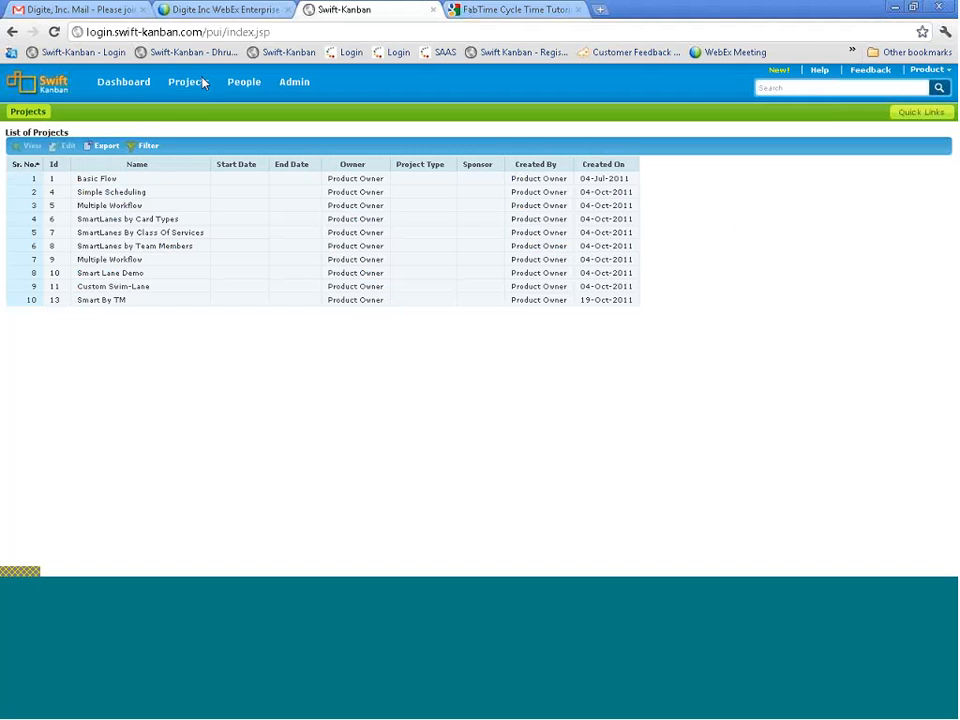
pyautogui.doubleClick(145, 192)
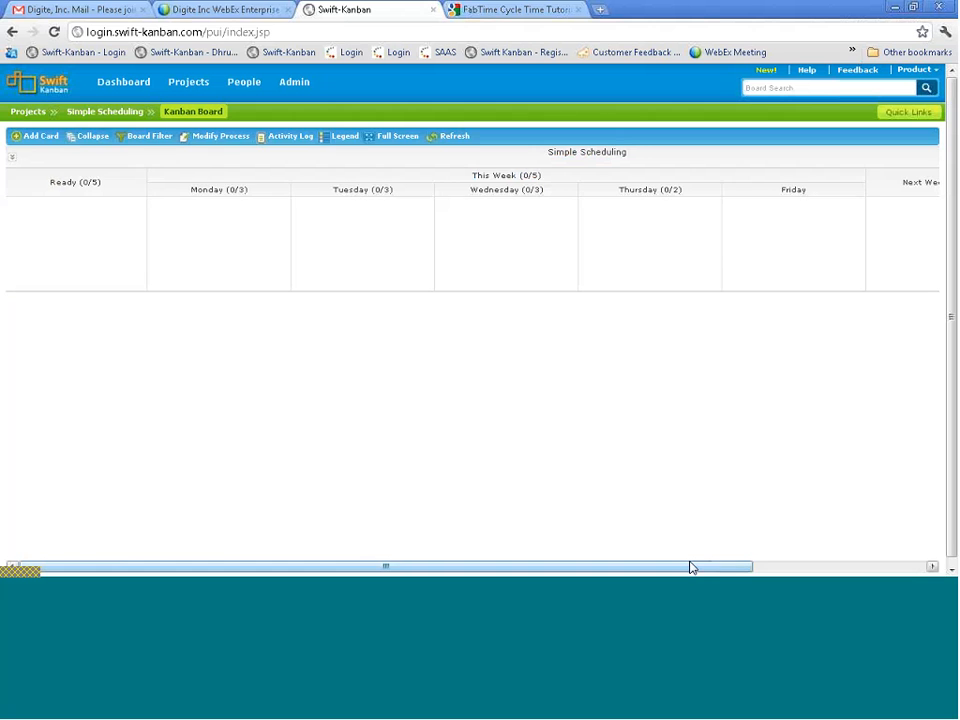
pyautogui.moveTo(690, 567); pyautogui.dragTo(650, 499)
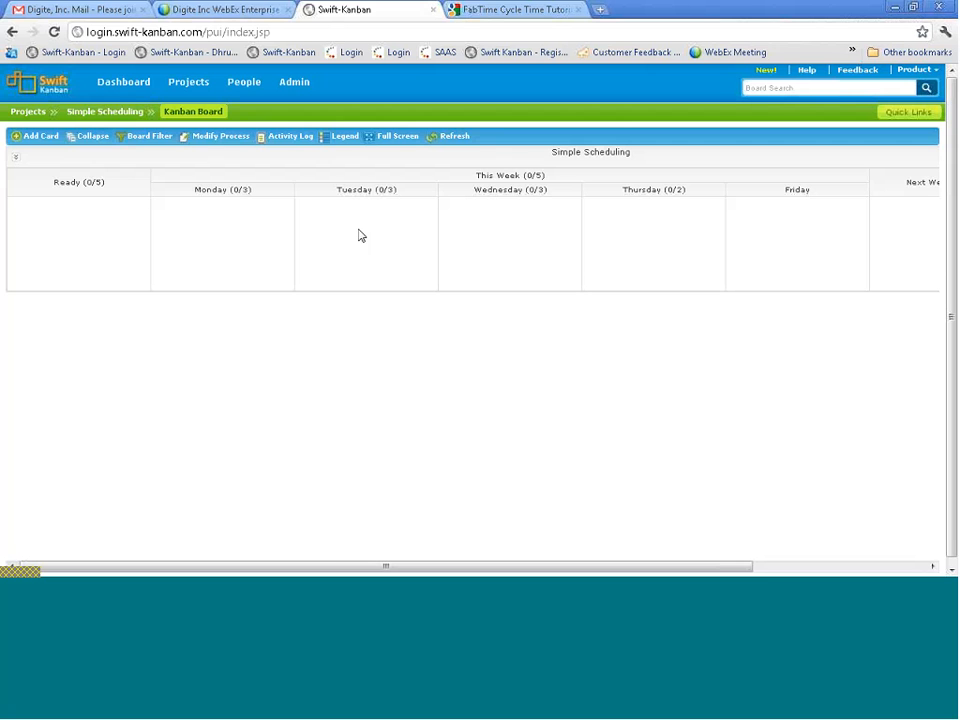
# View the Kanban boards of the first Multiple Workflow project and the SmartLanes by Card Types project.
pyautogui.click(210, 92)
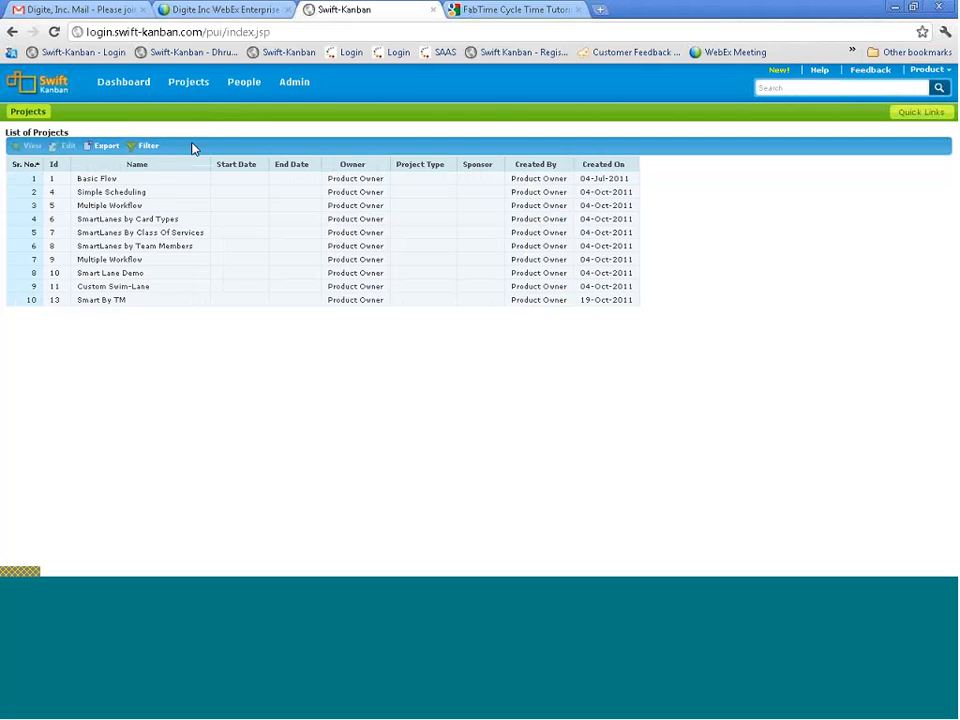
pyautogui.doubleClick(133, 205)
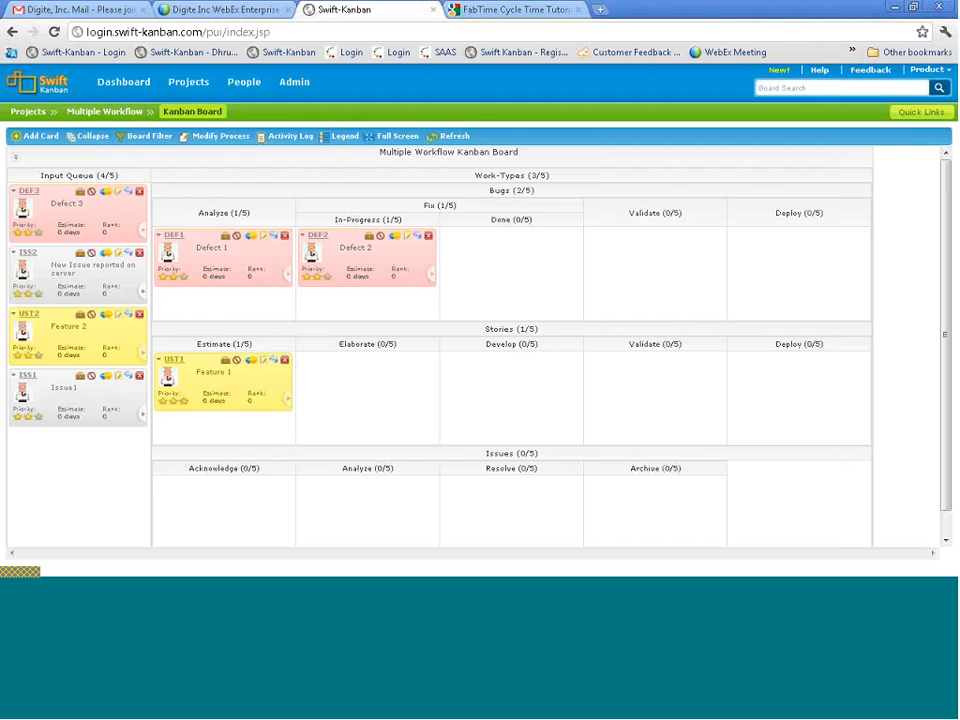
pyautogui.click(199, 86)
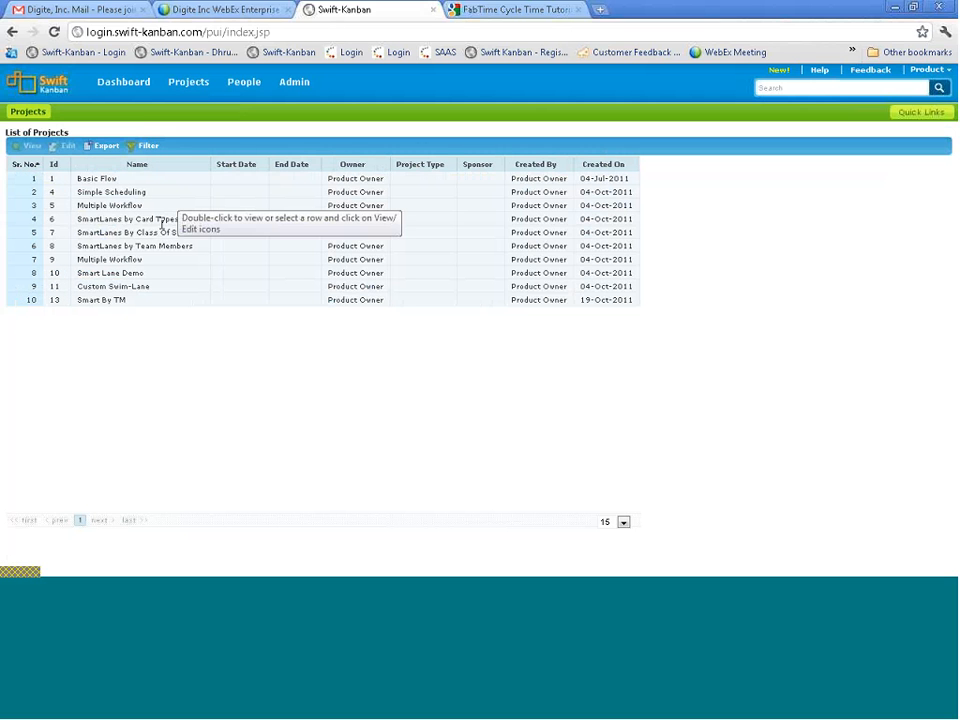
pyautogui.doubleClick(161, 224)
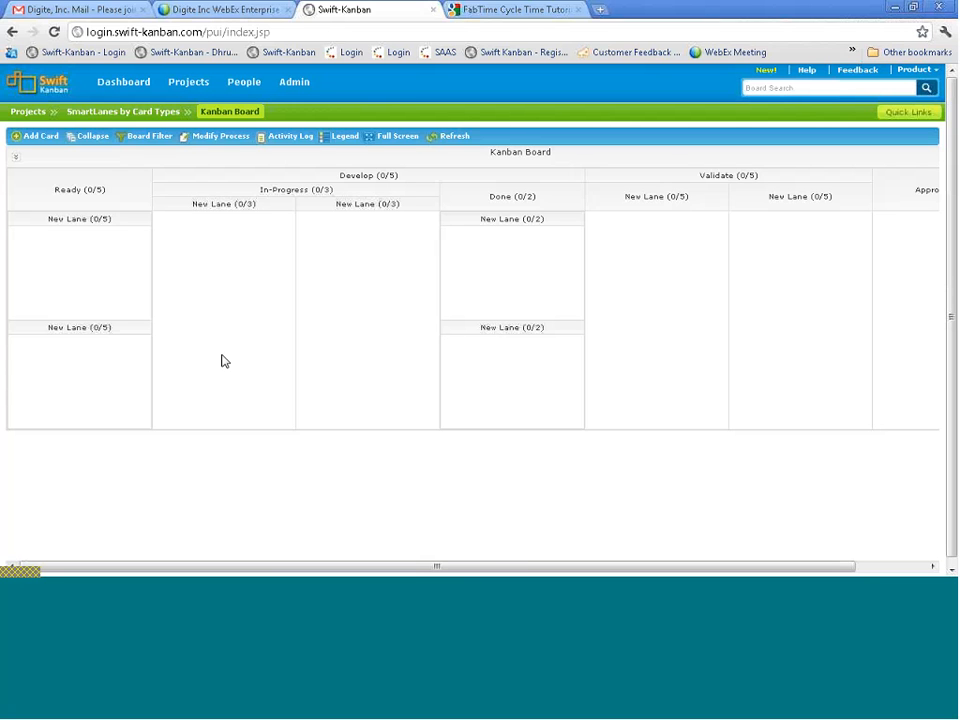
pyautogui.moveTo(463, 568); pyautogui.dragTo(343, 566)
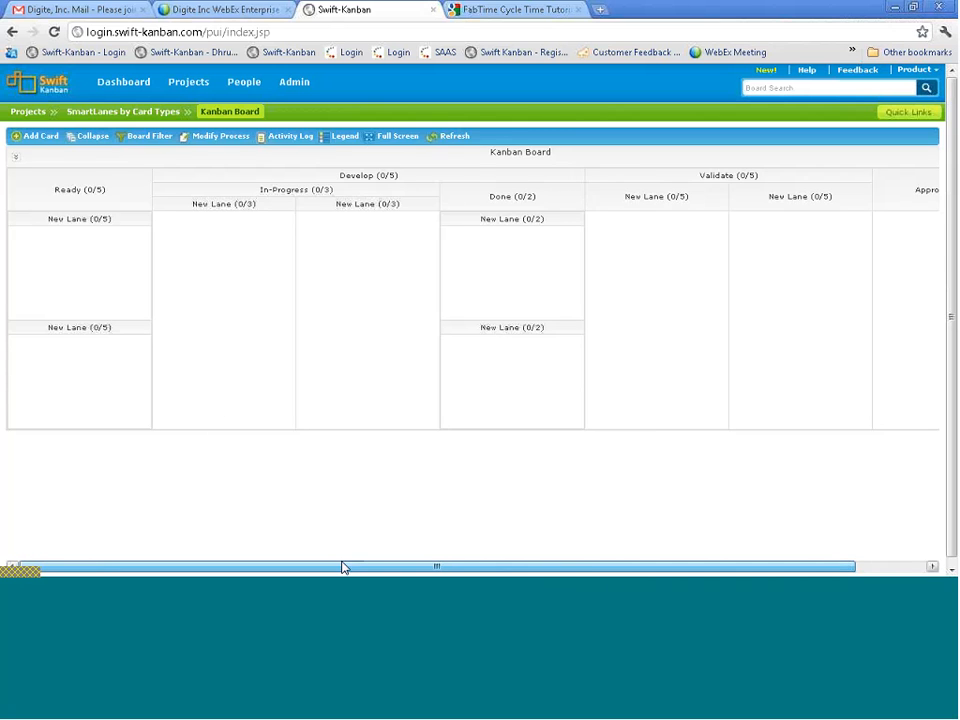
# Open the SmartLanes by Team Members project and view its list of team members.
pyautogui.click(174, 90)
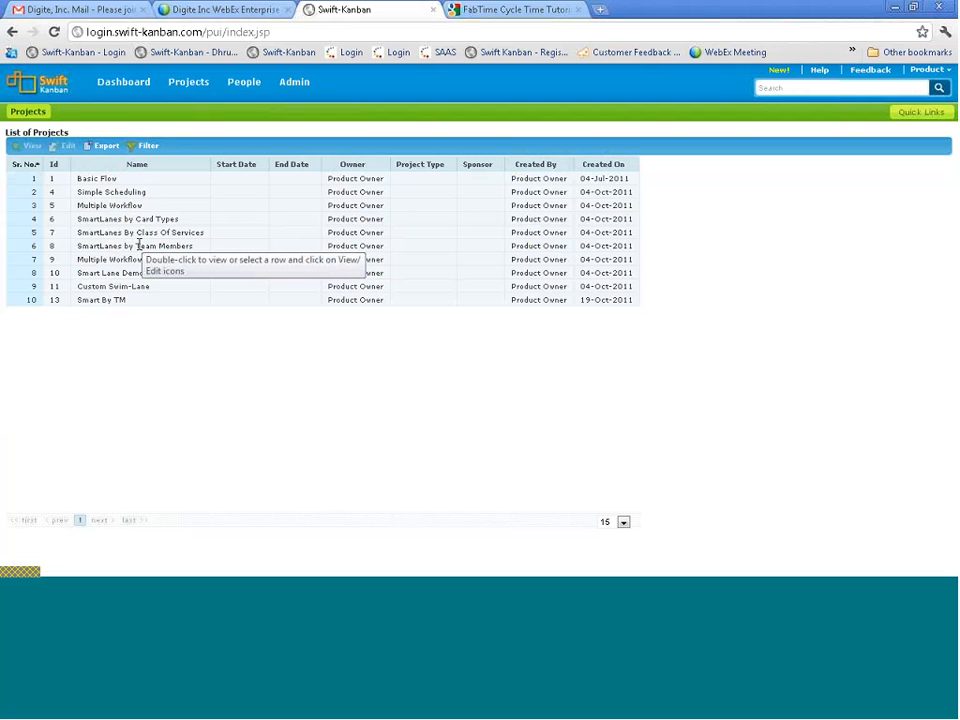
pyautogui.click(139, 246)
pyautogui.doubleClick(139, 246)
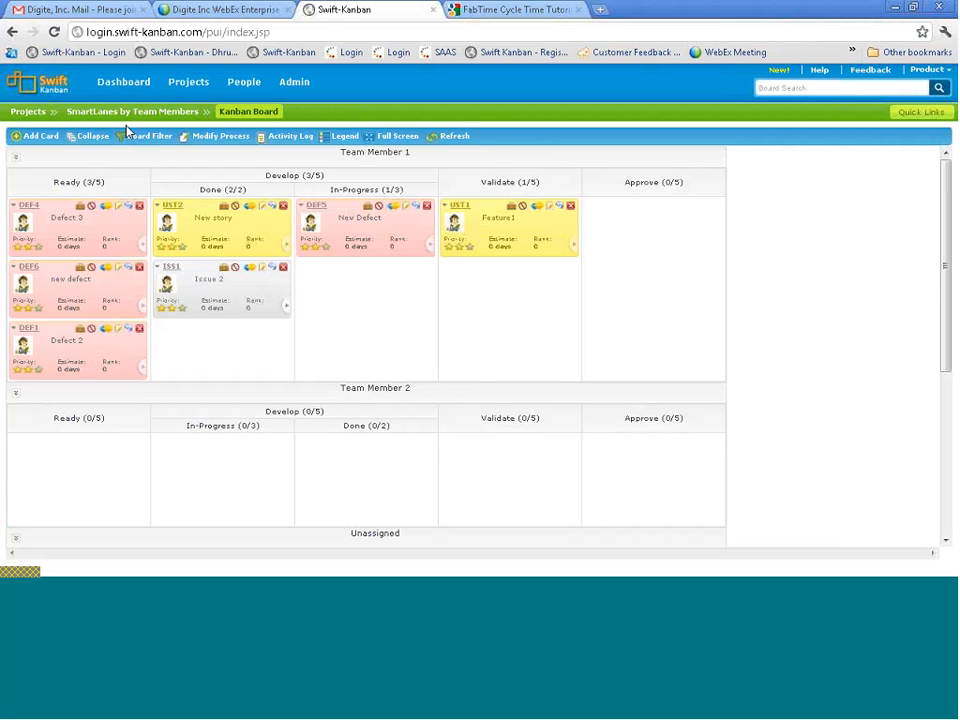
pyautogui.click(128, 118)
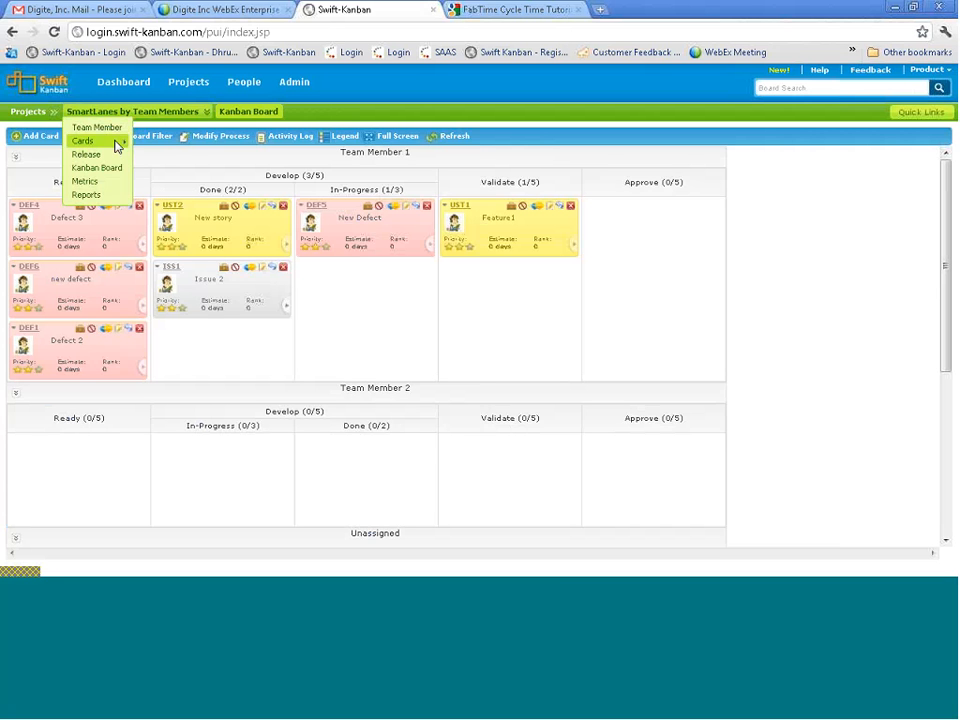
pyautogui.click(117, 134)
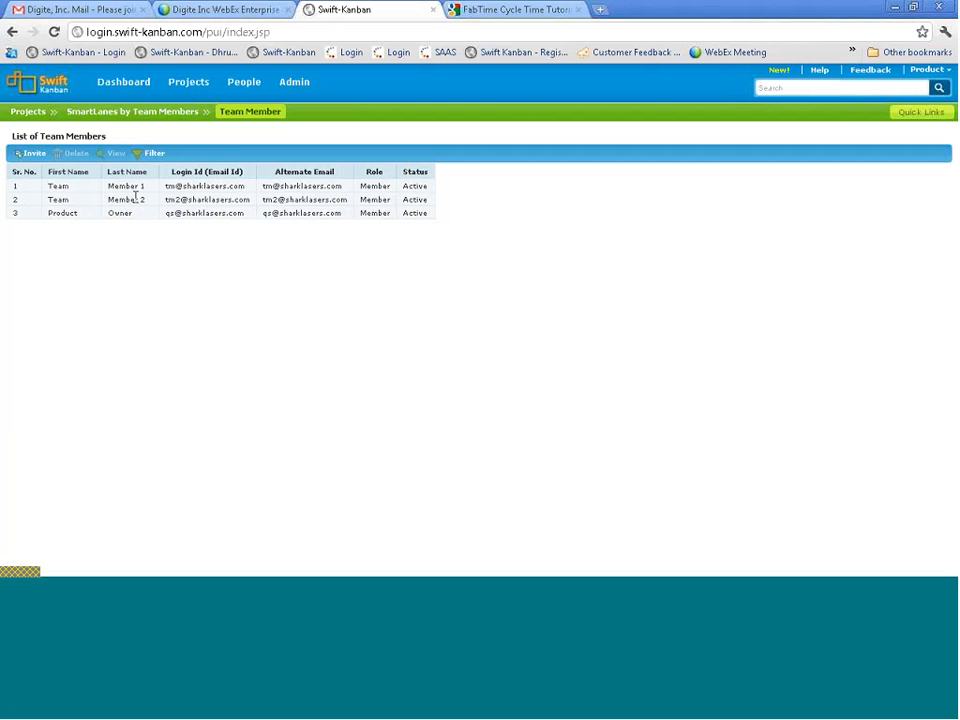
# Return to the SmartLanes by Team Members Kanban board and look through the smart lanes of each member.
pyautogui.click(124, 110)
pyautogui.click(100, 167)
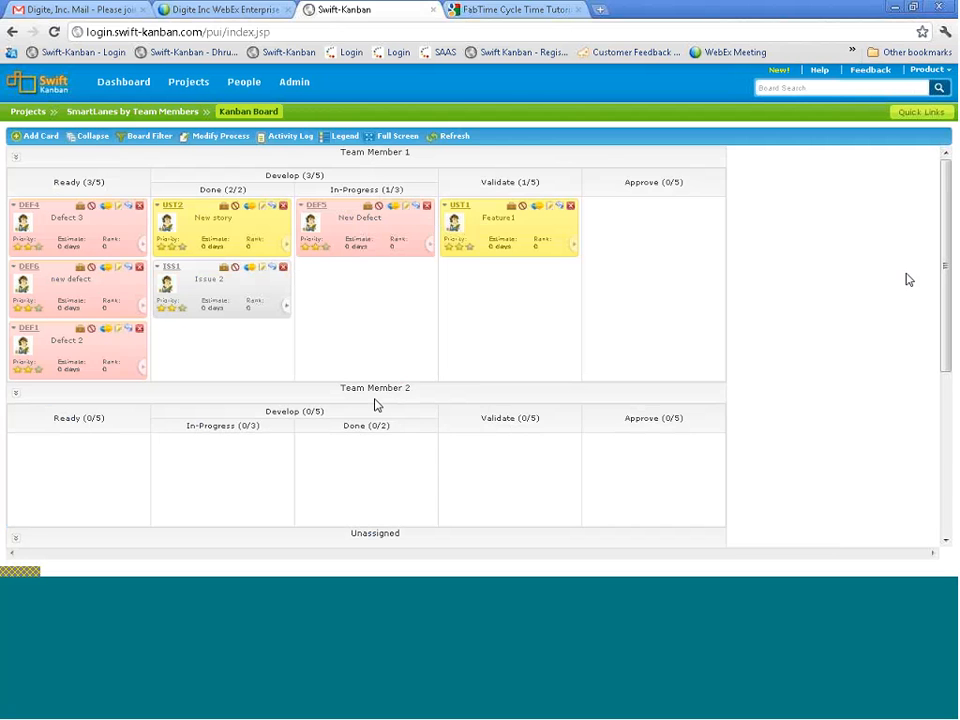
pyautogui.moveTo(950, 269); pyautogui.dragTo(900, 394)
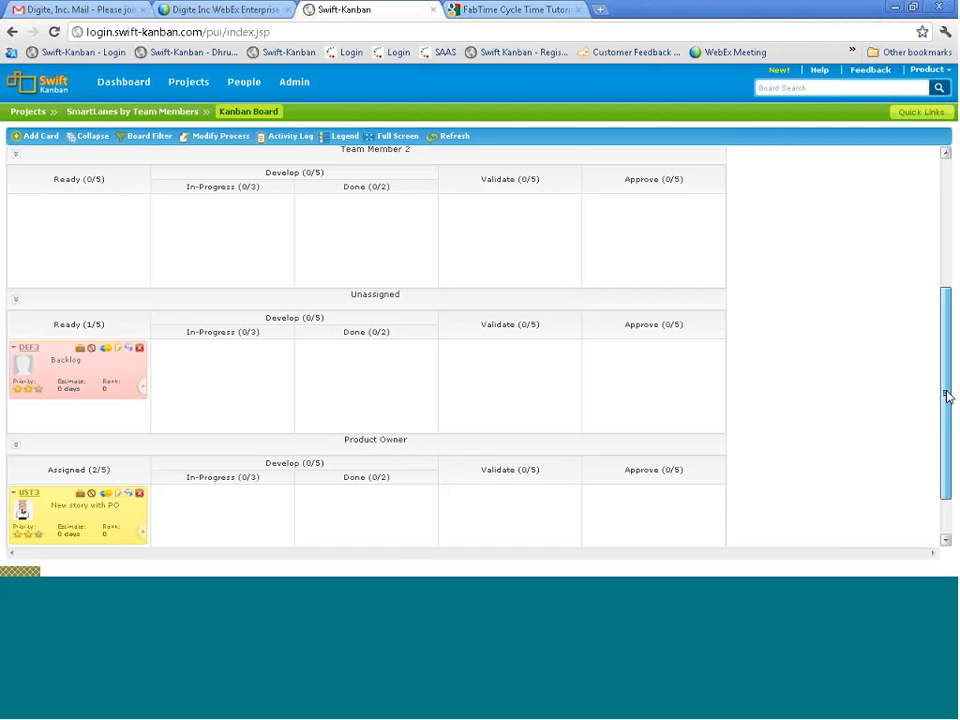
pyautogui.moveTo(948, 397); pyautogui.dragTo(887, 182)
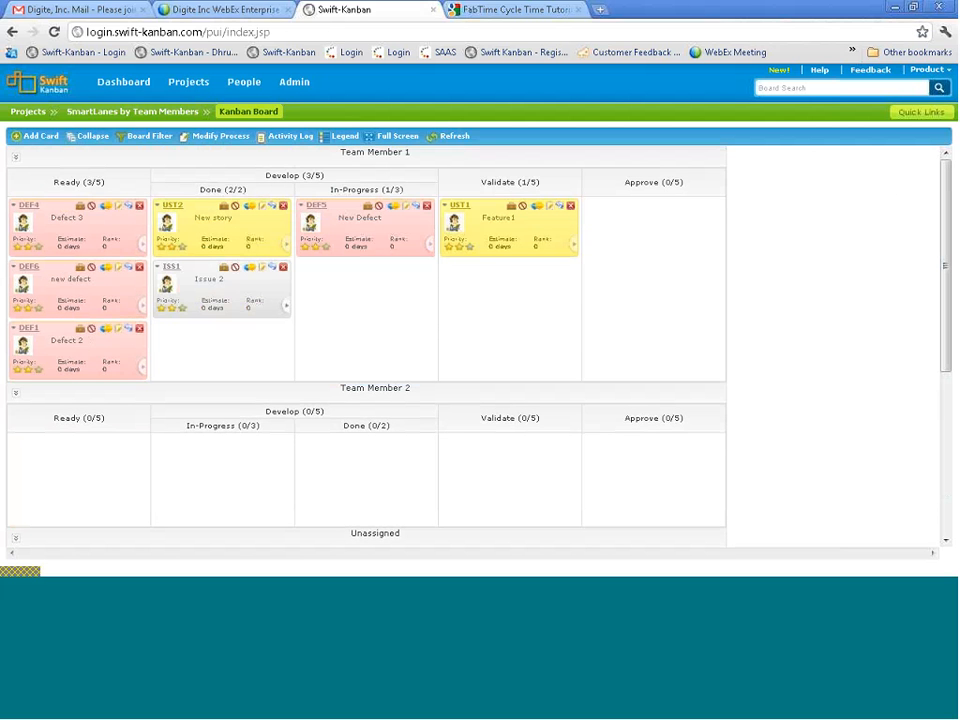
# Examine the Process, Sub-Process and Tasks lanes on the Smart Lane Demo board, and open the Custom Swim-Lane project's board.
pyautogui.click(189, 82)
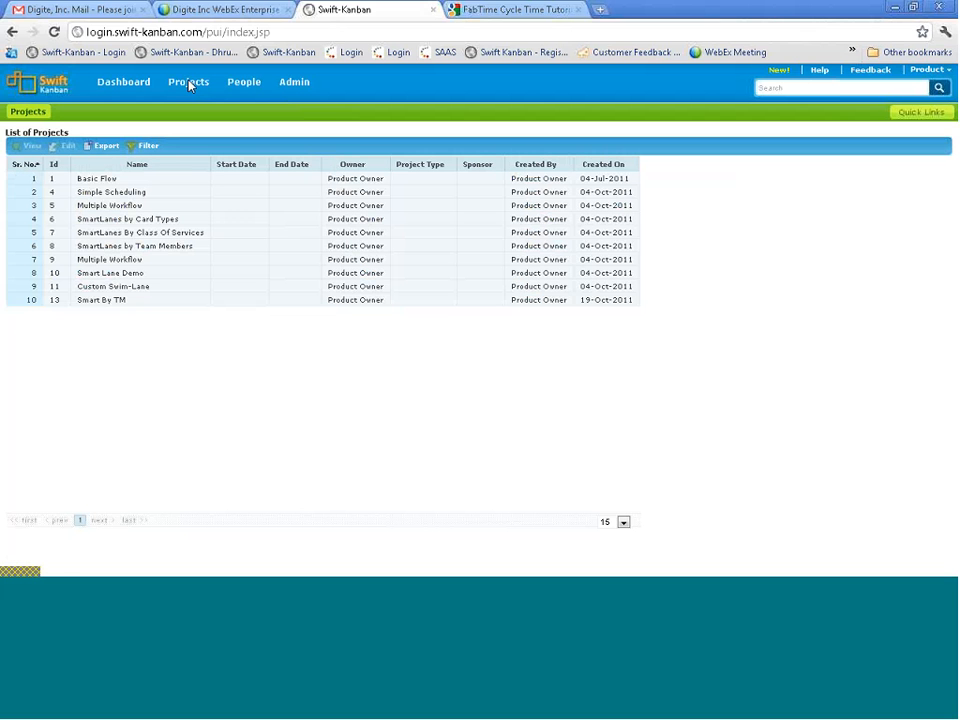
pyautogui.doubleClick(130, 273)
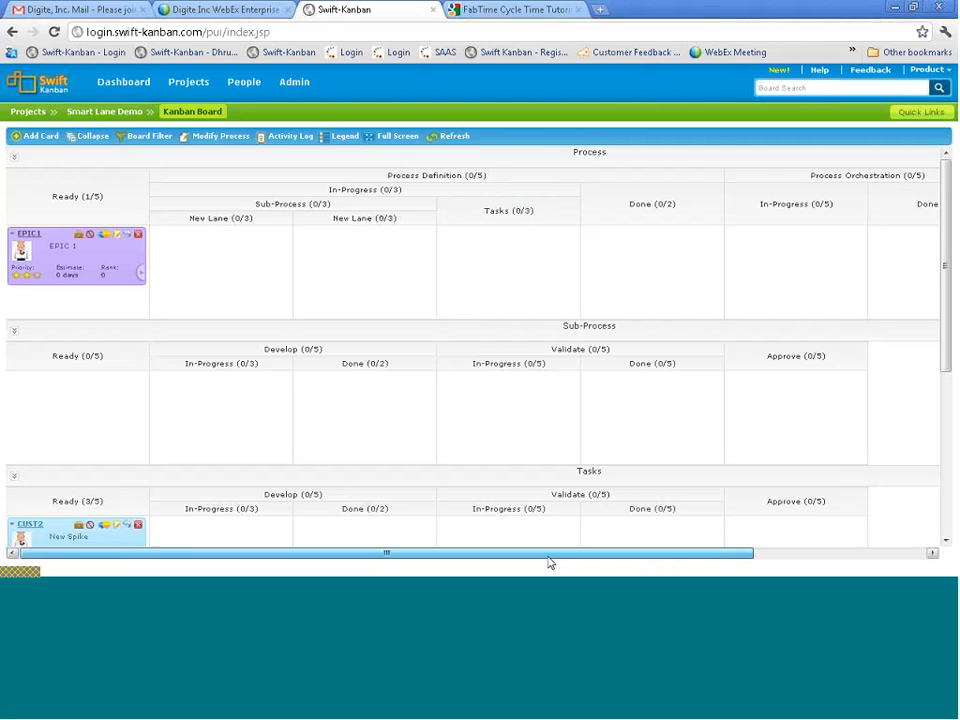
pyautogui.moveTo(548, 556); pyautogui.dragTo(725, 555)
pyautogui.moveTo(733, 500); pyautogui.dragTo(504, 542)
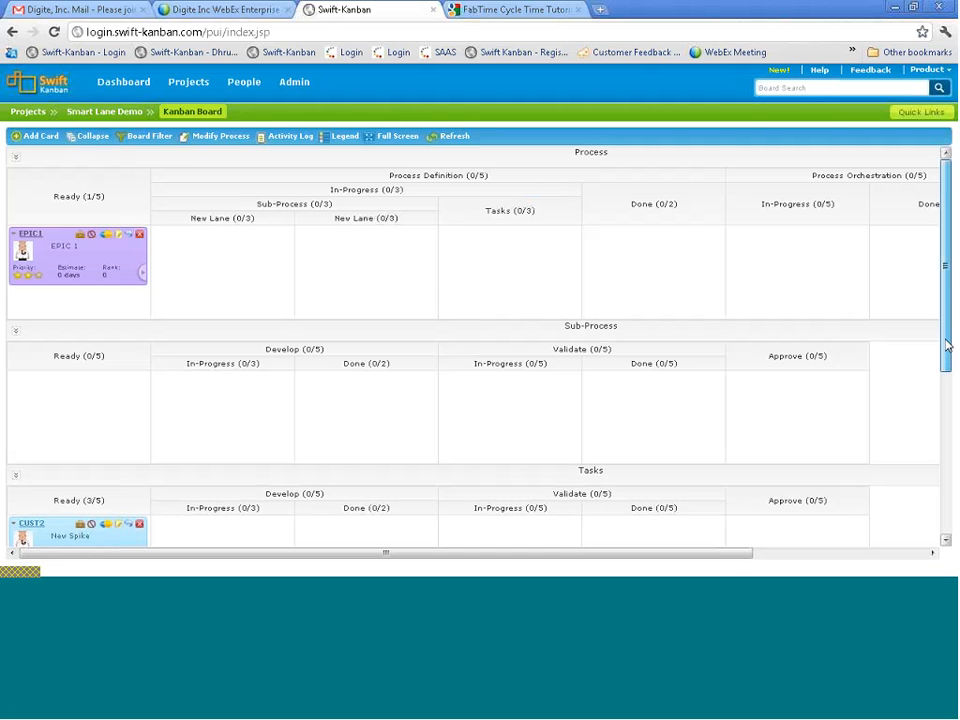
pyautogui.moveTo(947, 336); pyautogui.dragTo(931, 439)
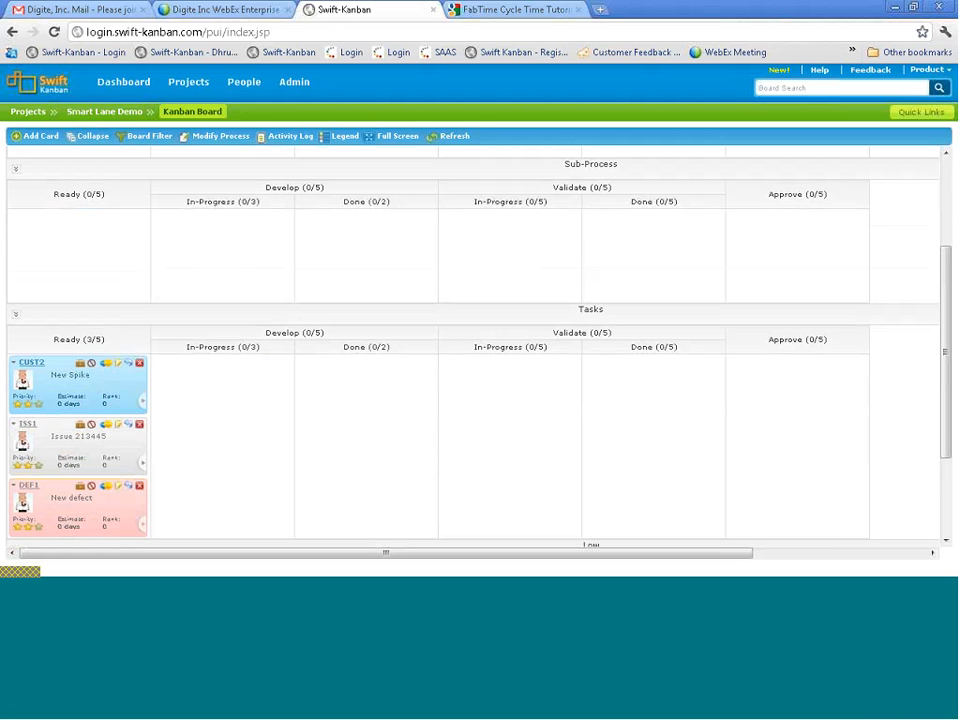
pyautogui.click(193, 83)
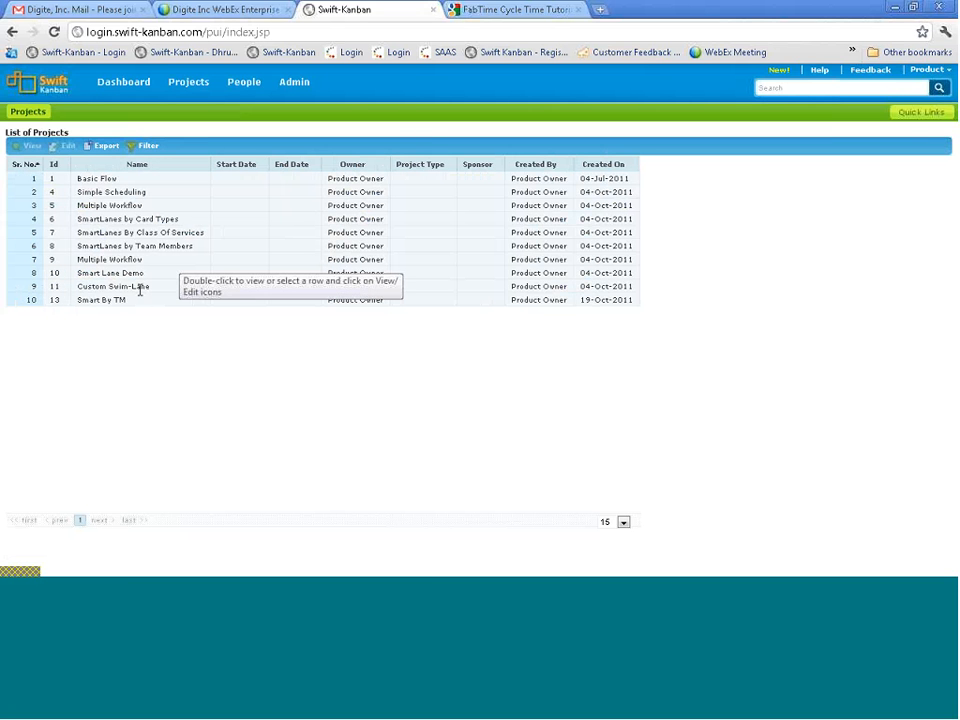
pyautogui.doubleClick(140, 288)
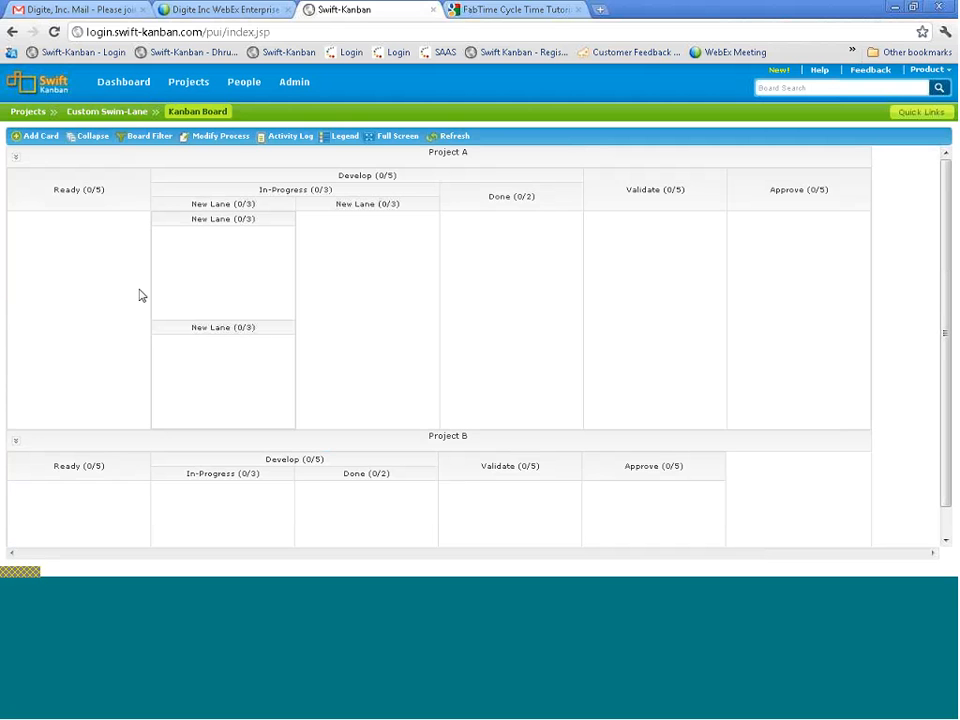